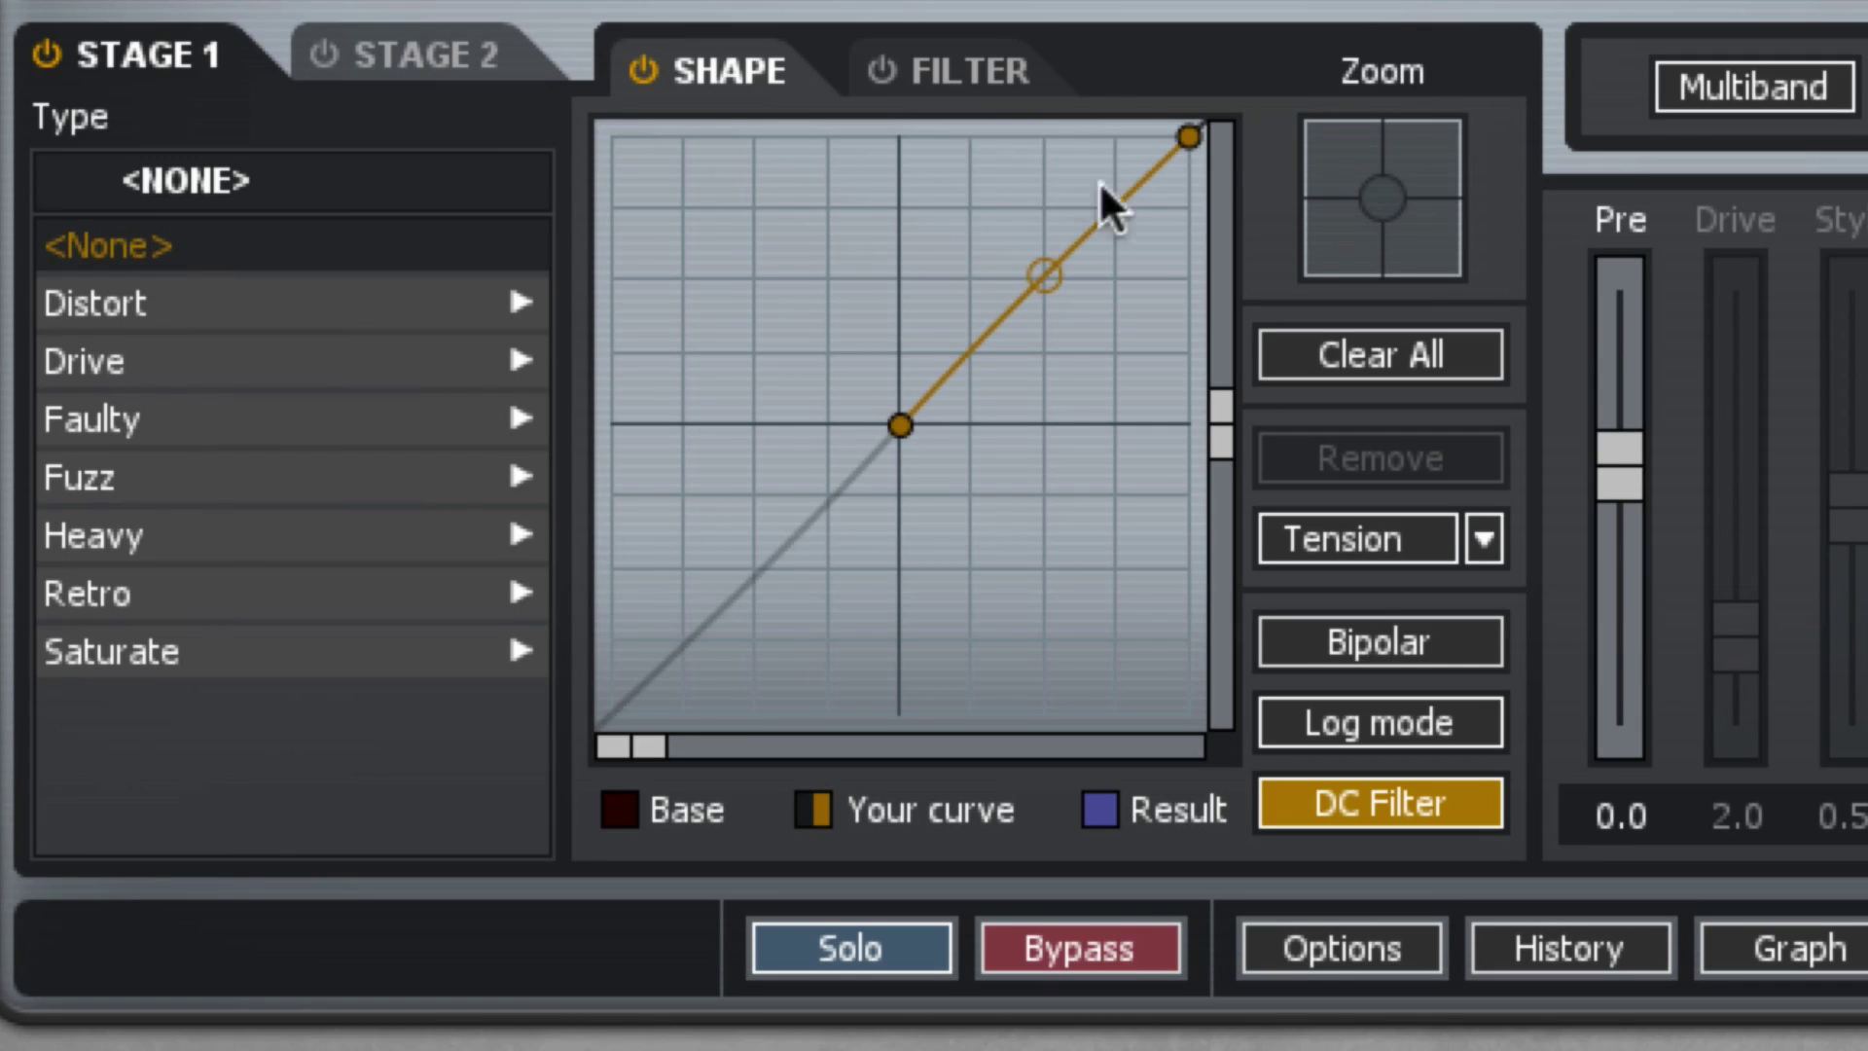
# Step: Try bending the waveshaper curve upward and reshaping its negative half in Bipolar mode, ending with Bipolar off and the curve cleared
pyautogui.moveTo(1060, 255); pyautogui.dragTo(1006, 203)
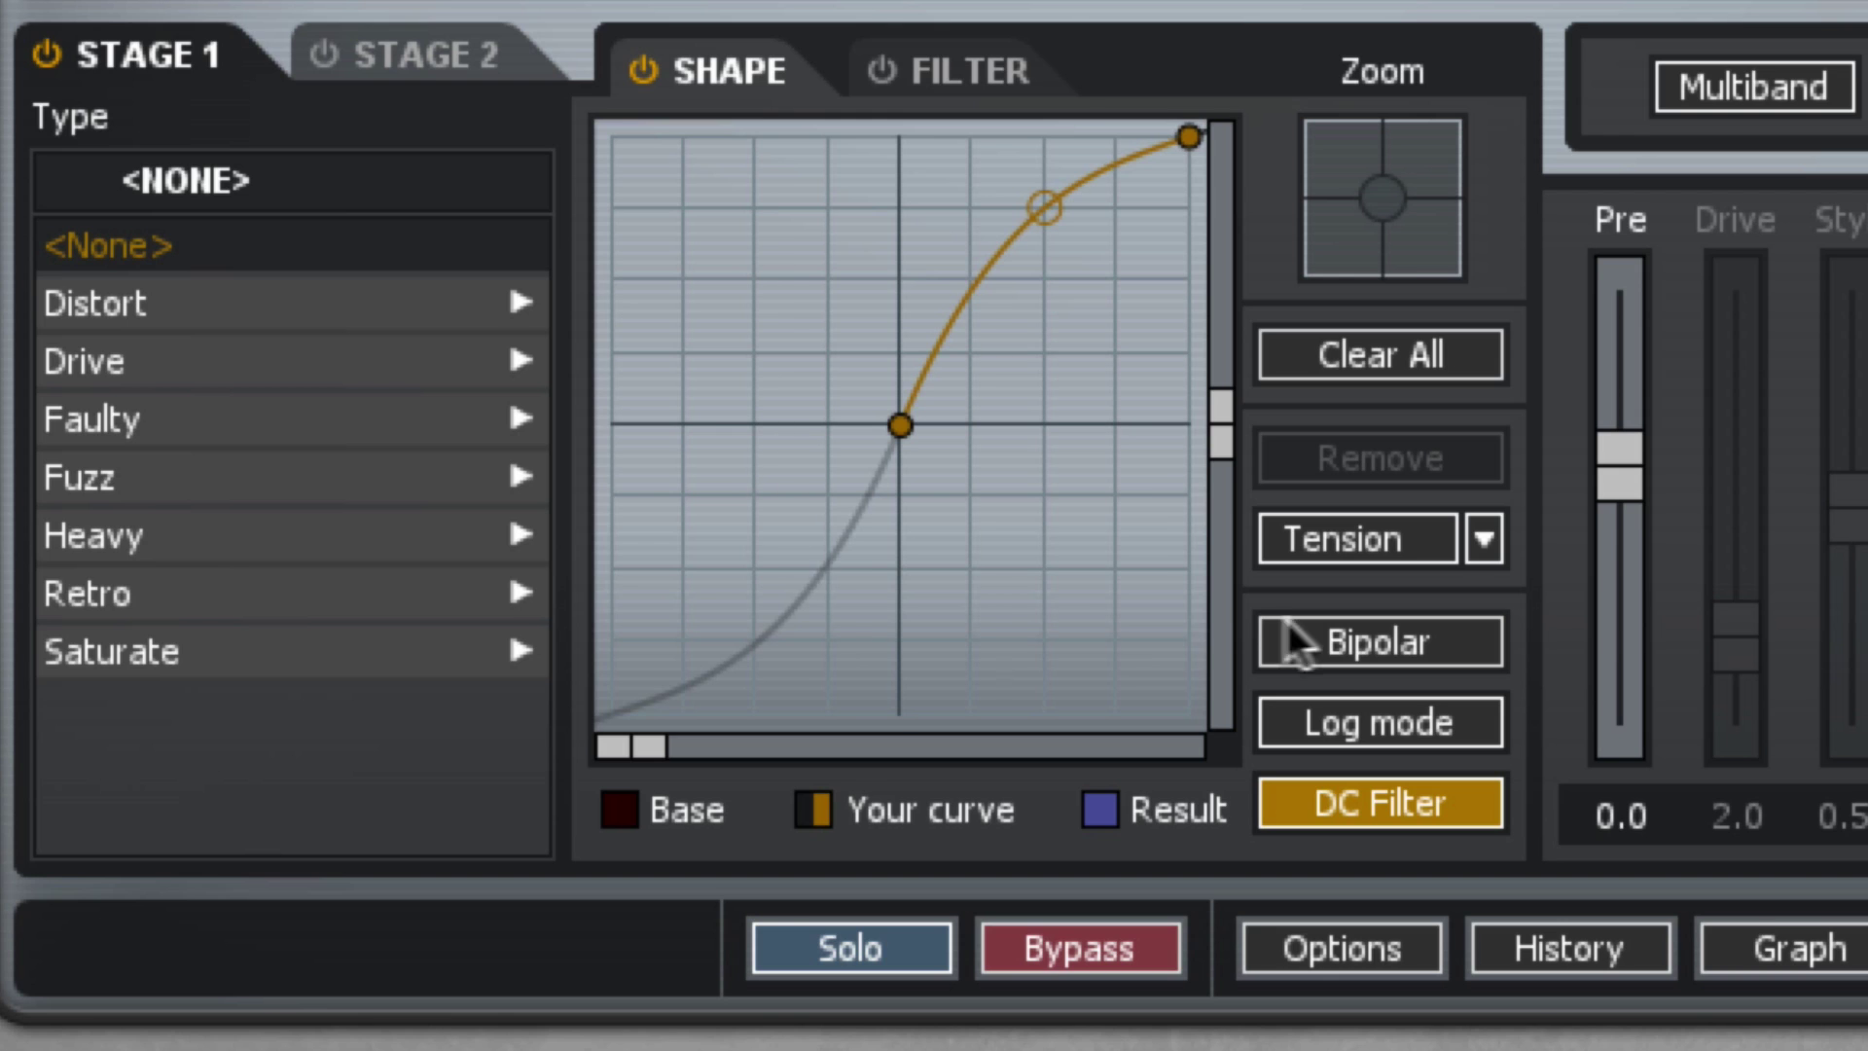
pyautogui.click(1332, 644)
pyautogui.click(799, 582)
pyautogui.moveTo(799, 581); pyautogui.dragTo(771, 536)
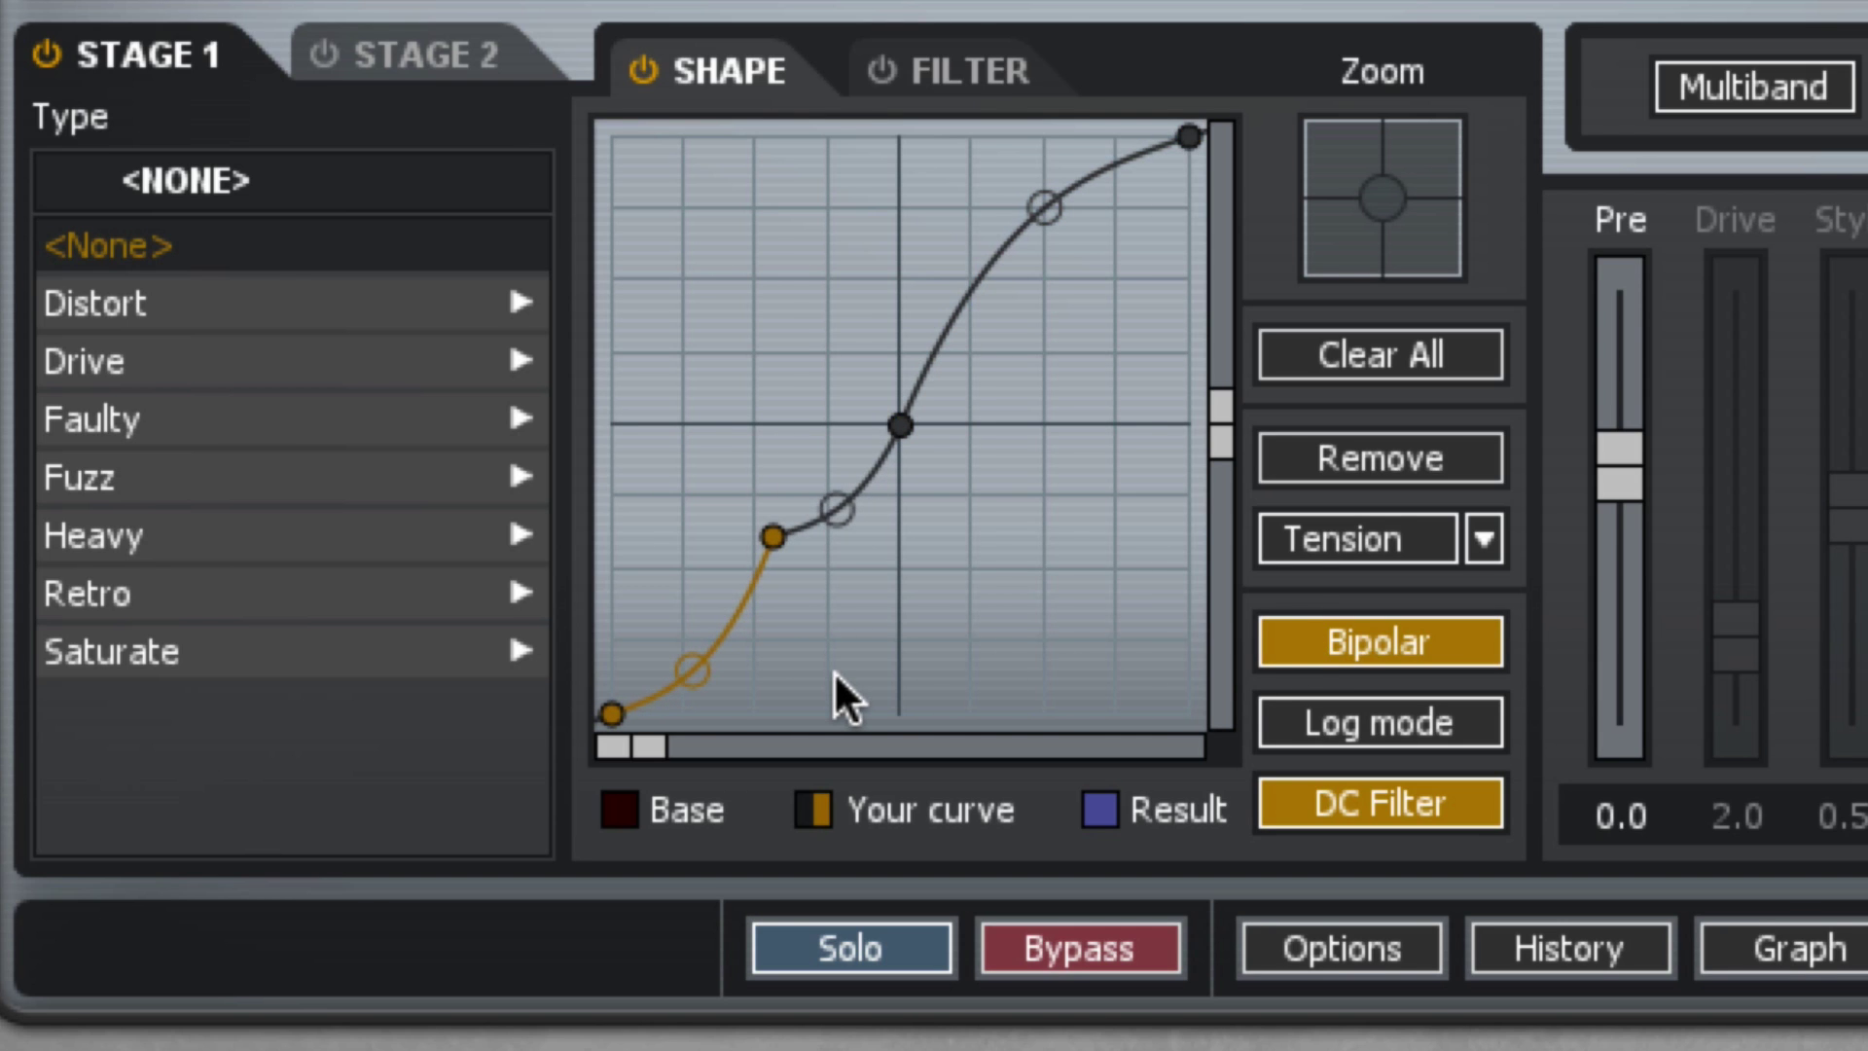
pyautogui.click(1365, 633)
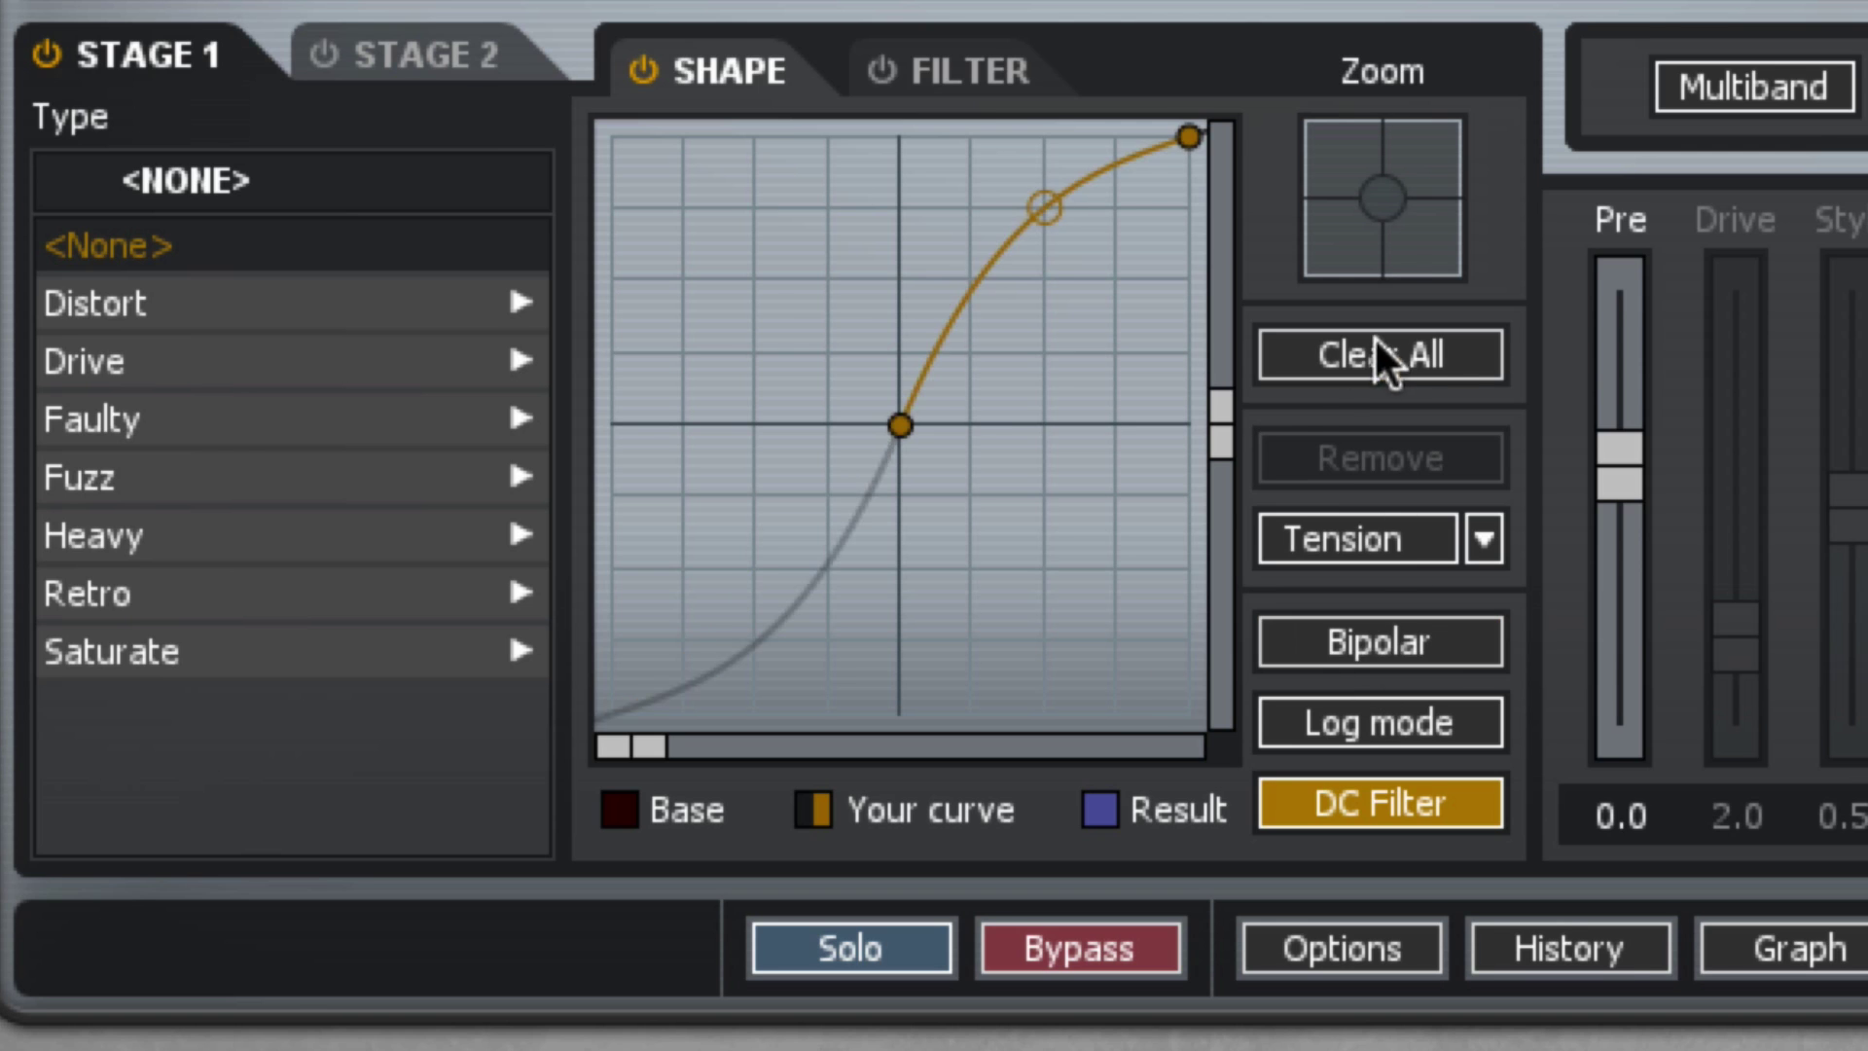
pyautogui.click(1373, 352)
# Step: Try the Amp Drainer distortion type from the Distort category, ending with the type set to None
pyautogui.click(119, 288)
pyautogui.click(156, 245)
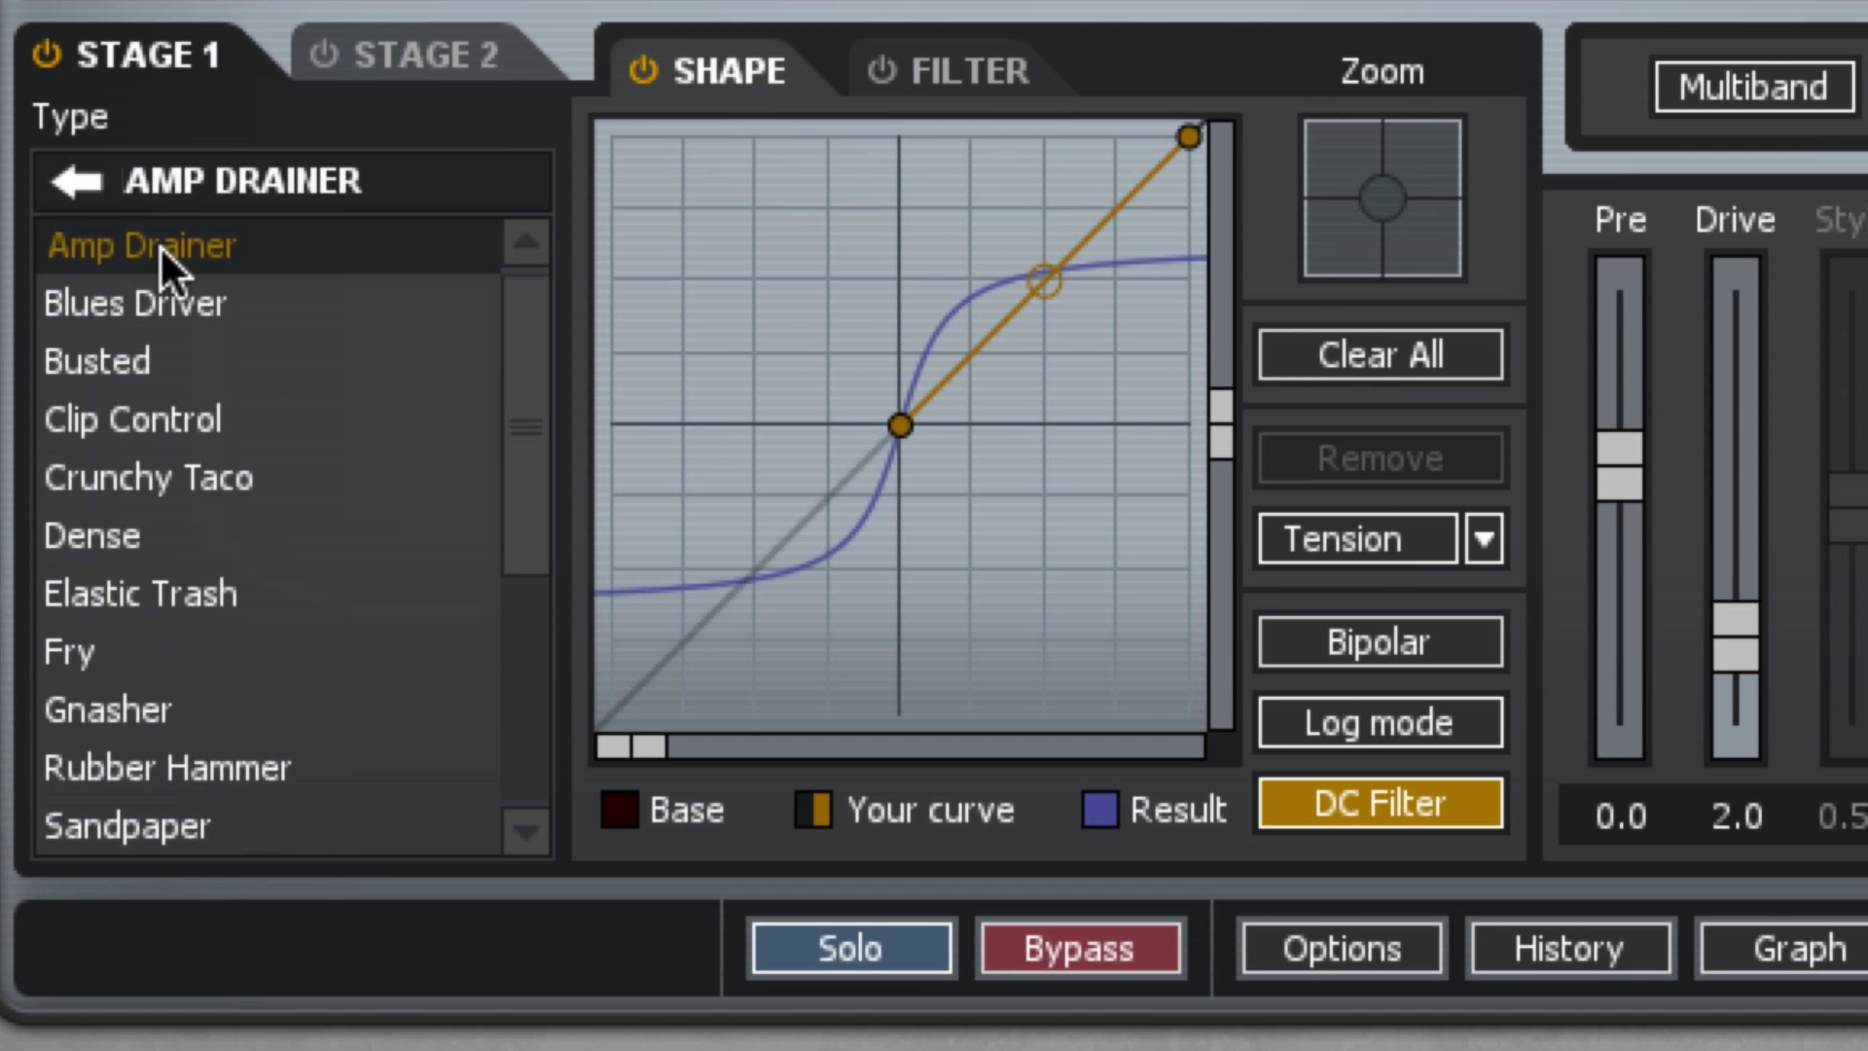
pyautogui.click(74, 183)
pyautogui.click(62, 226)
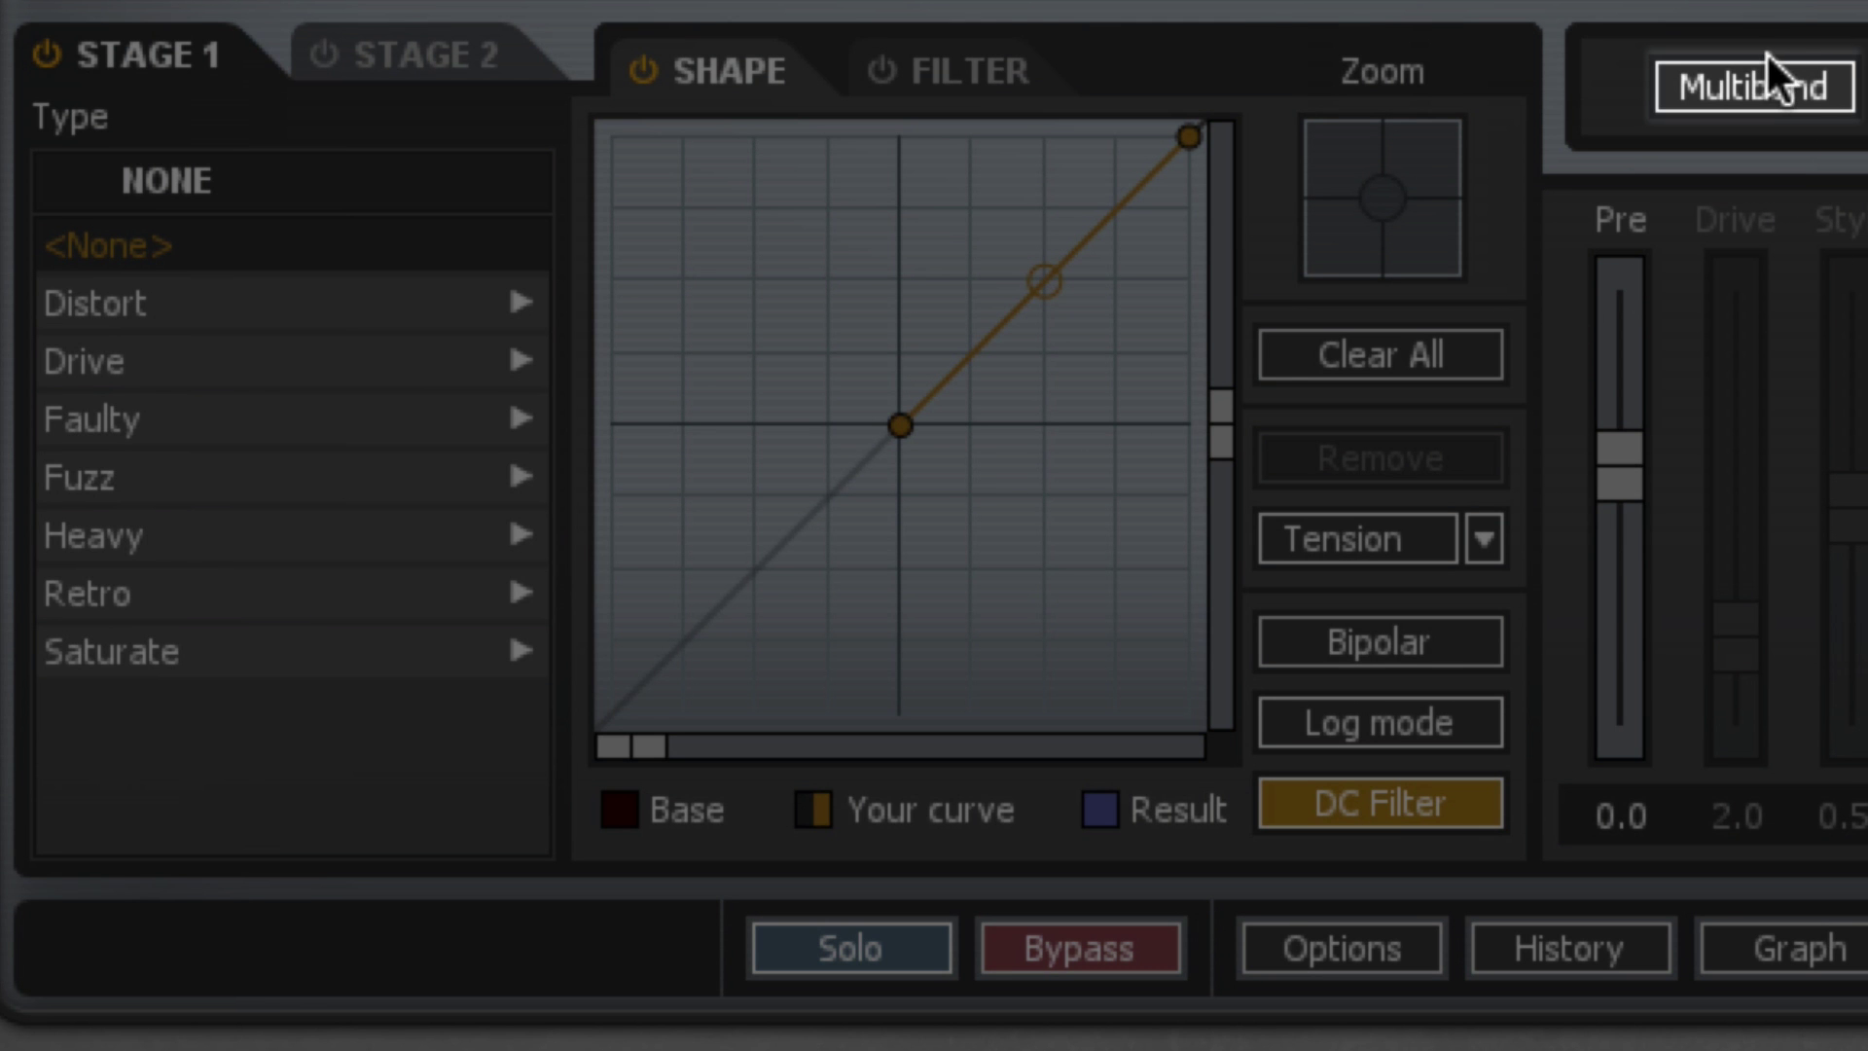
# Step: Enable multiband processing and move the two upper crossovers to 1.08 kHz and 2.95 kHz
pyautogui.click(1761, 80)
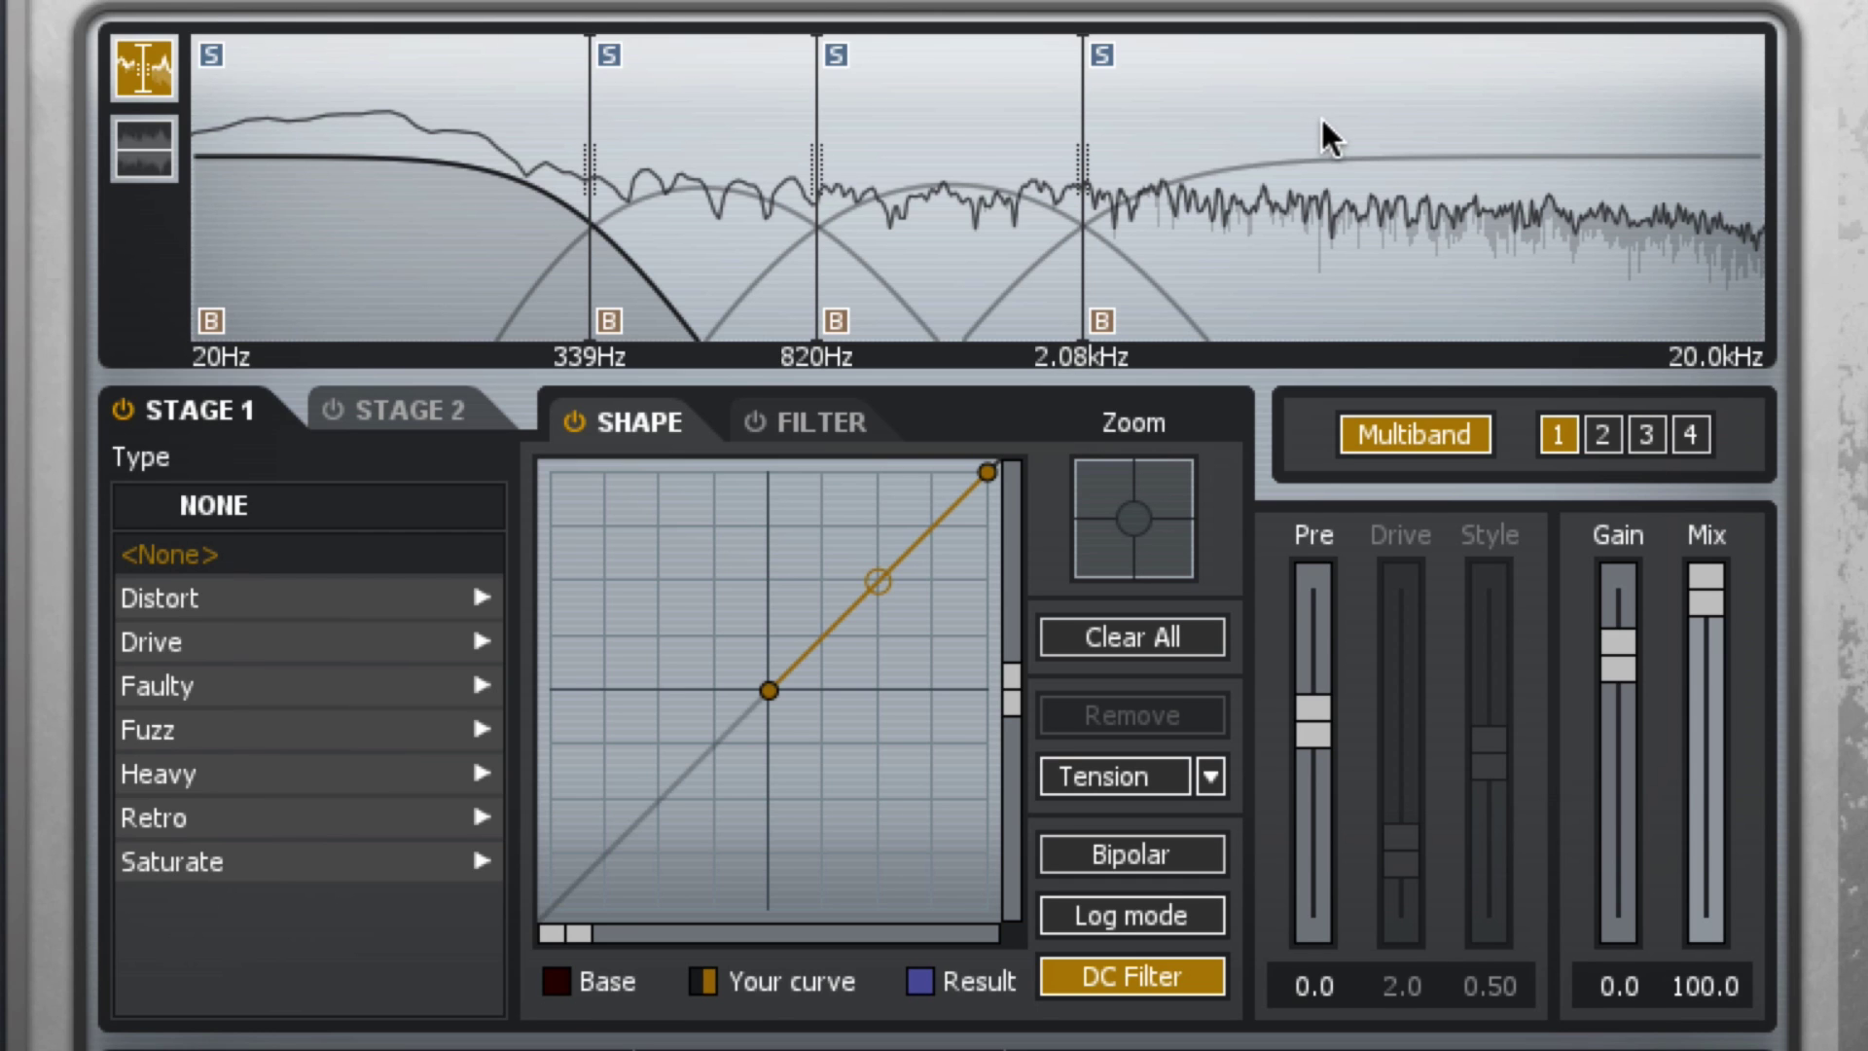
pyautogui.moveTo(1081, 160); pyautogui.dragTo(1185, 160)
pyautogui.moveTo(817, 164); pyautogui.dragTo(895, 165)
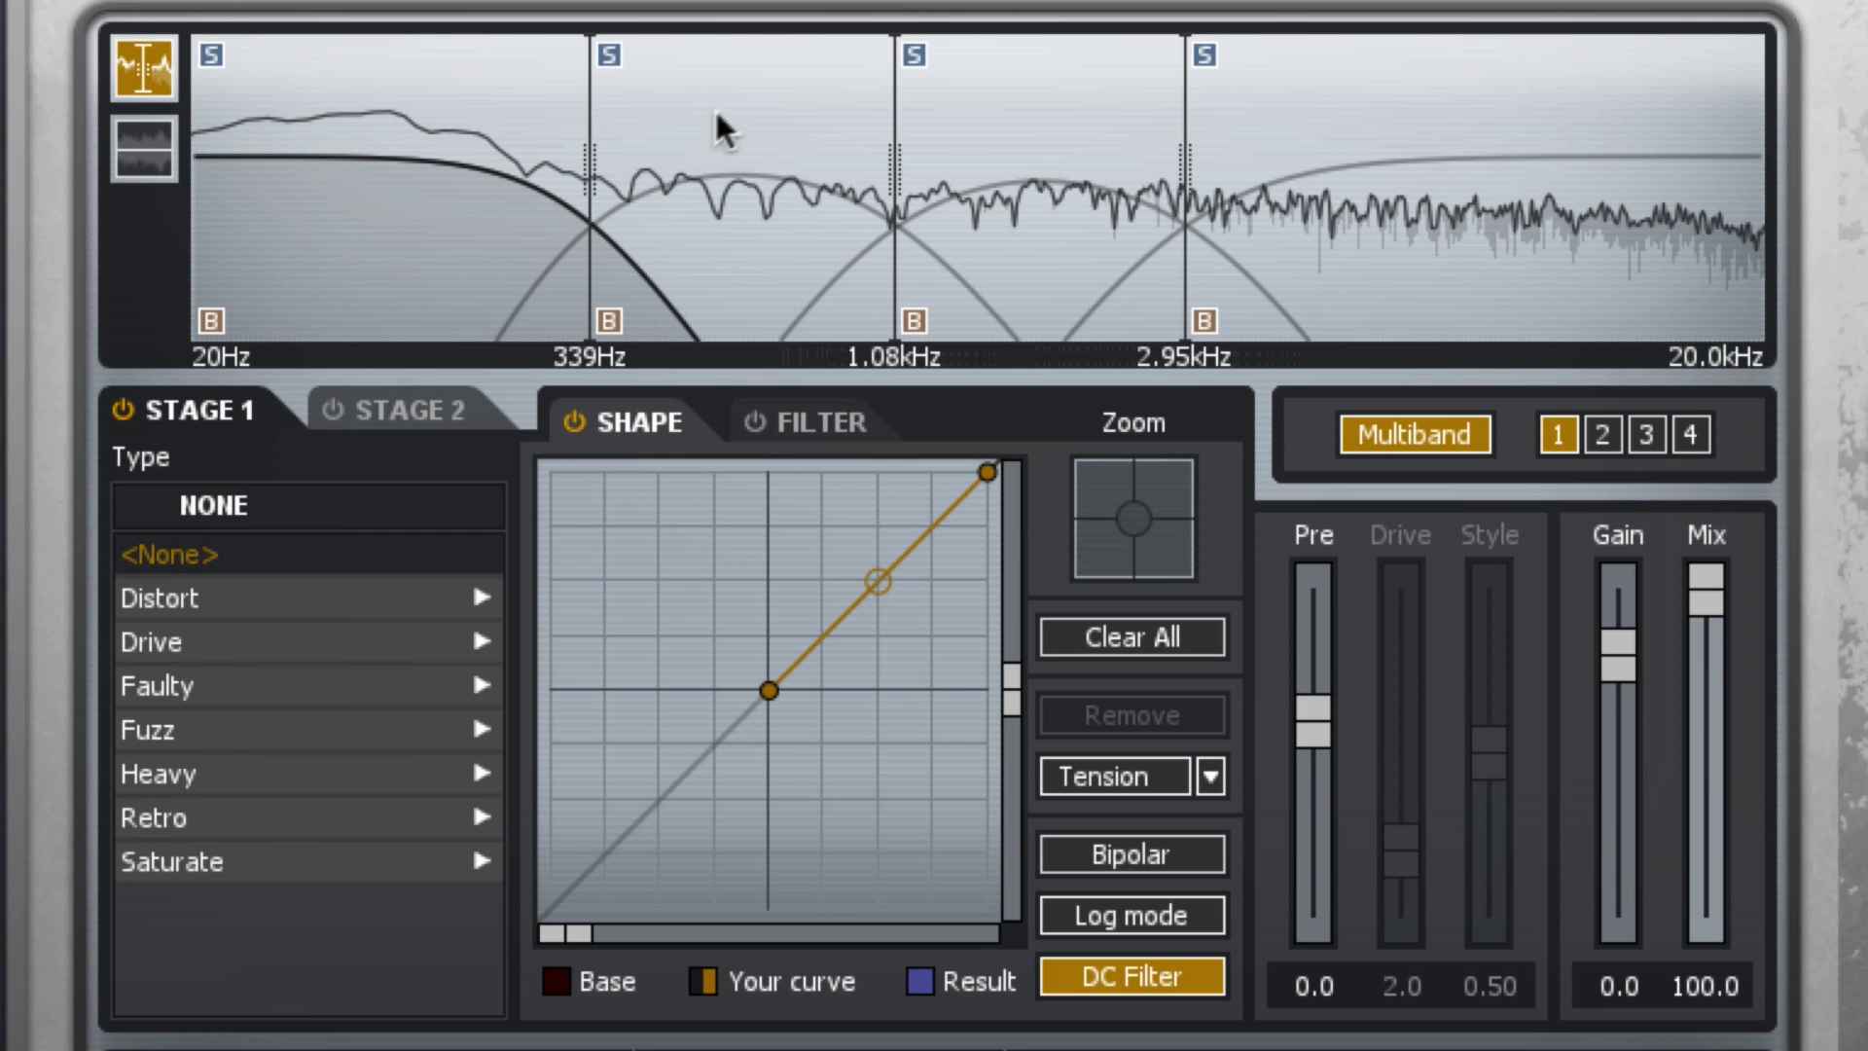
# Step: Remove the second band and insert a new band within the lowest frequency range
pyautogui.rightClick(751, 112)
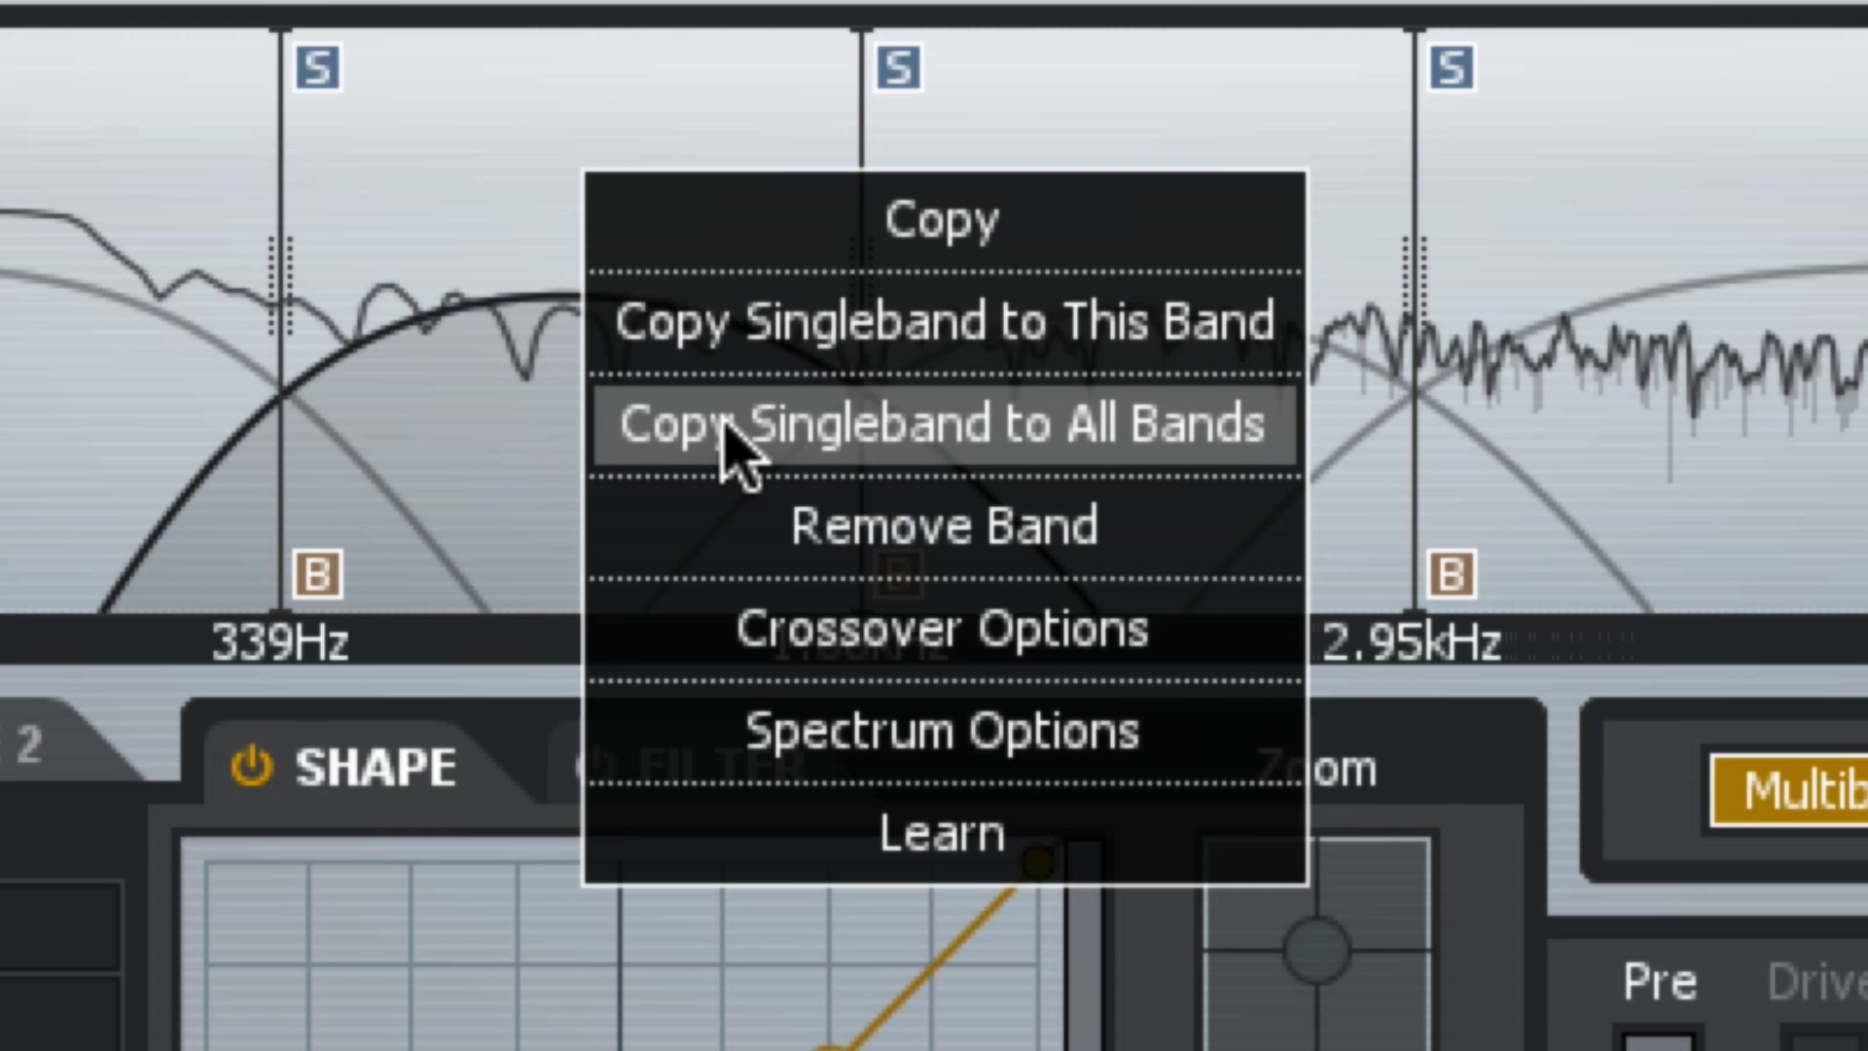
pyautogui.click(834, 529)
pyautogui.rightClick(368, 136)
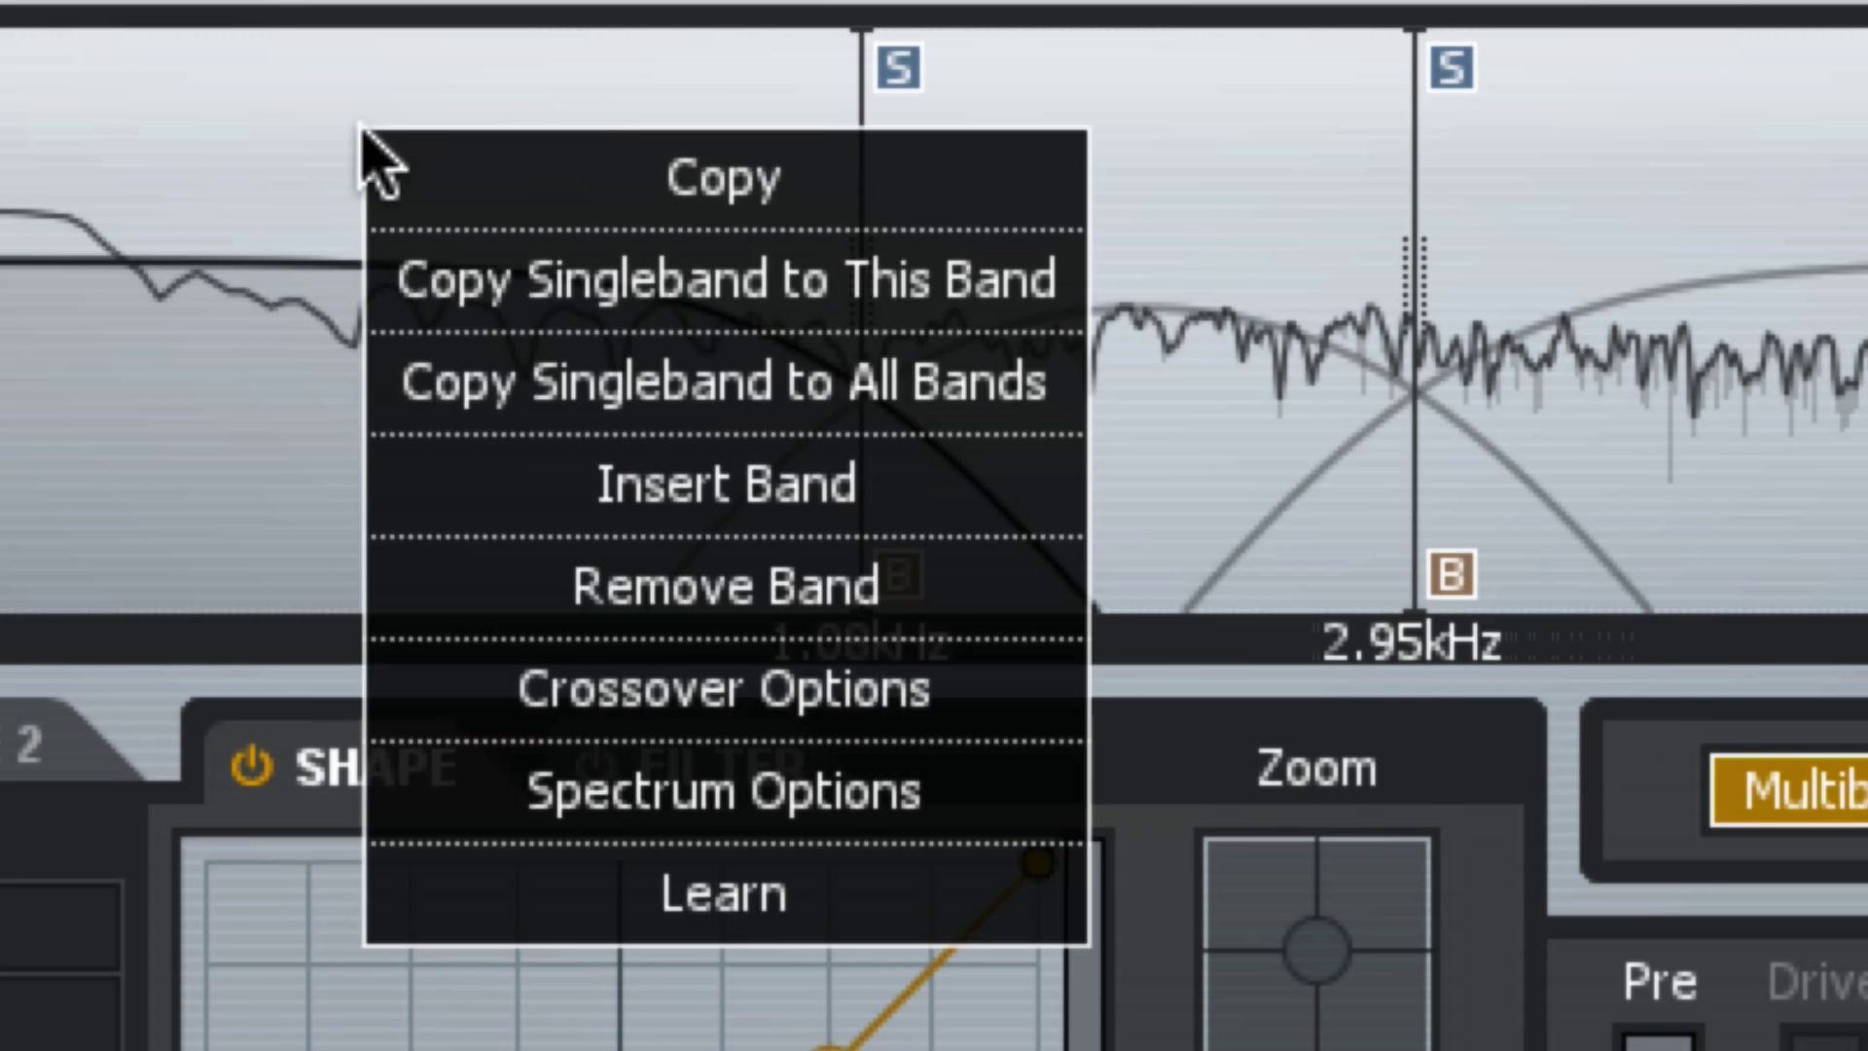
pyautogui.click(632, 476)
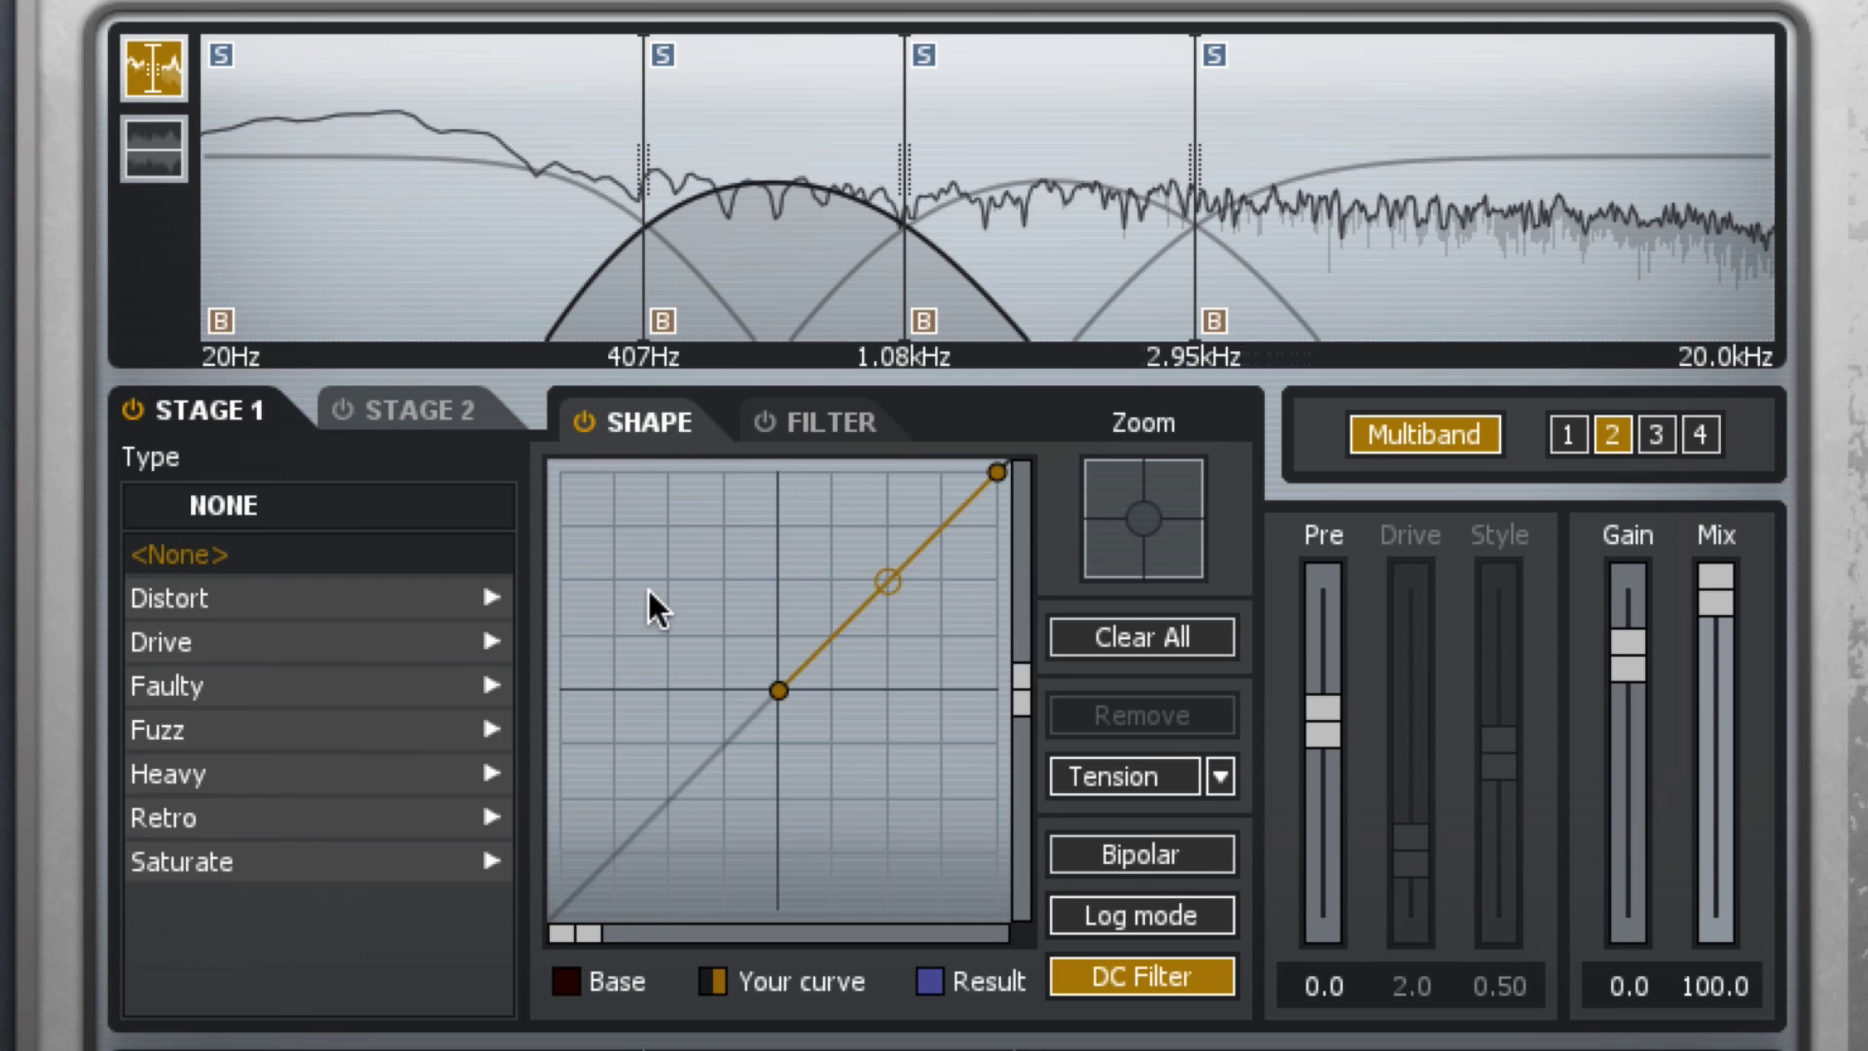
# Step: Switch between the frequency bands, ending with band 3 selected
pyautogui.click(1062, 97)
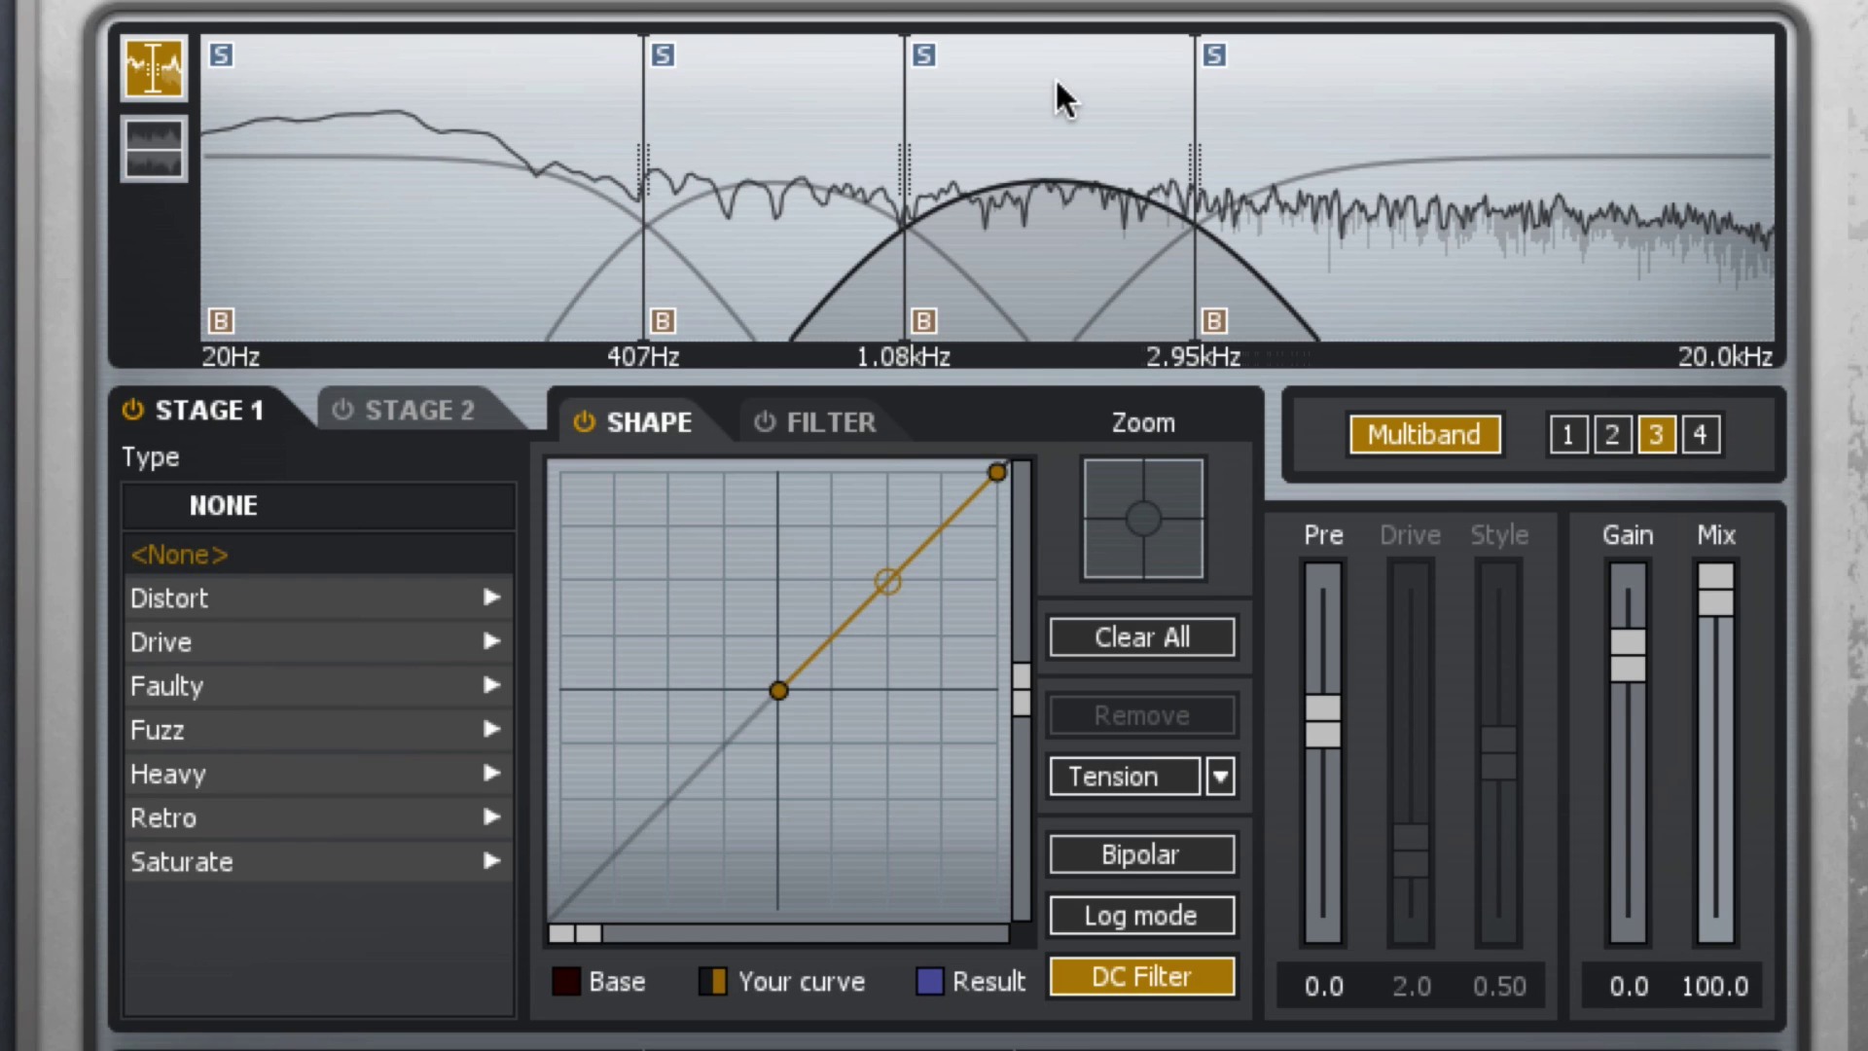
pyautogui.click(786, 109)
pyautogui.click(517, 94)
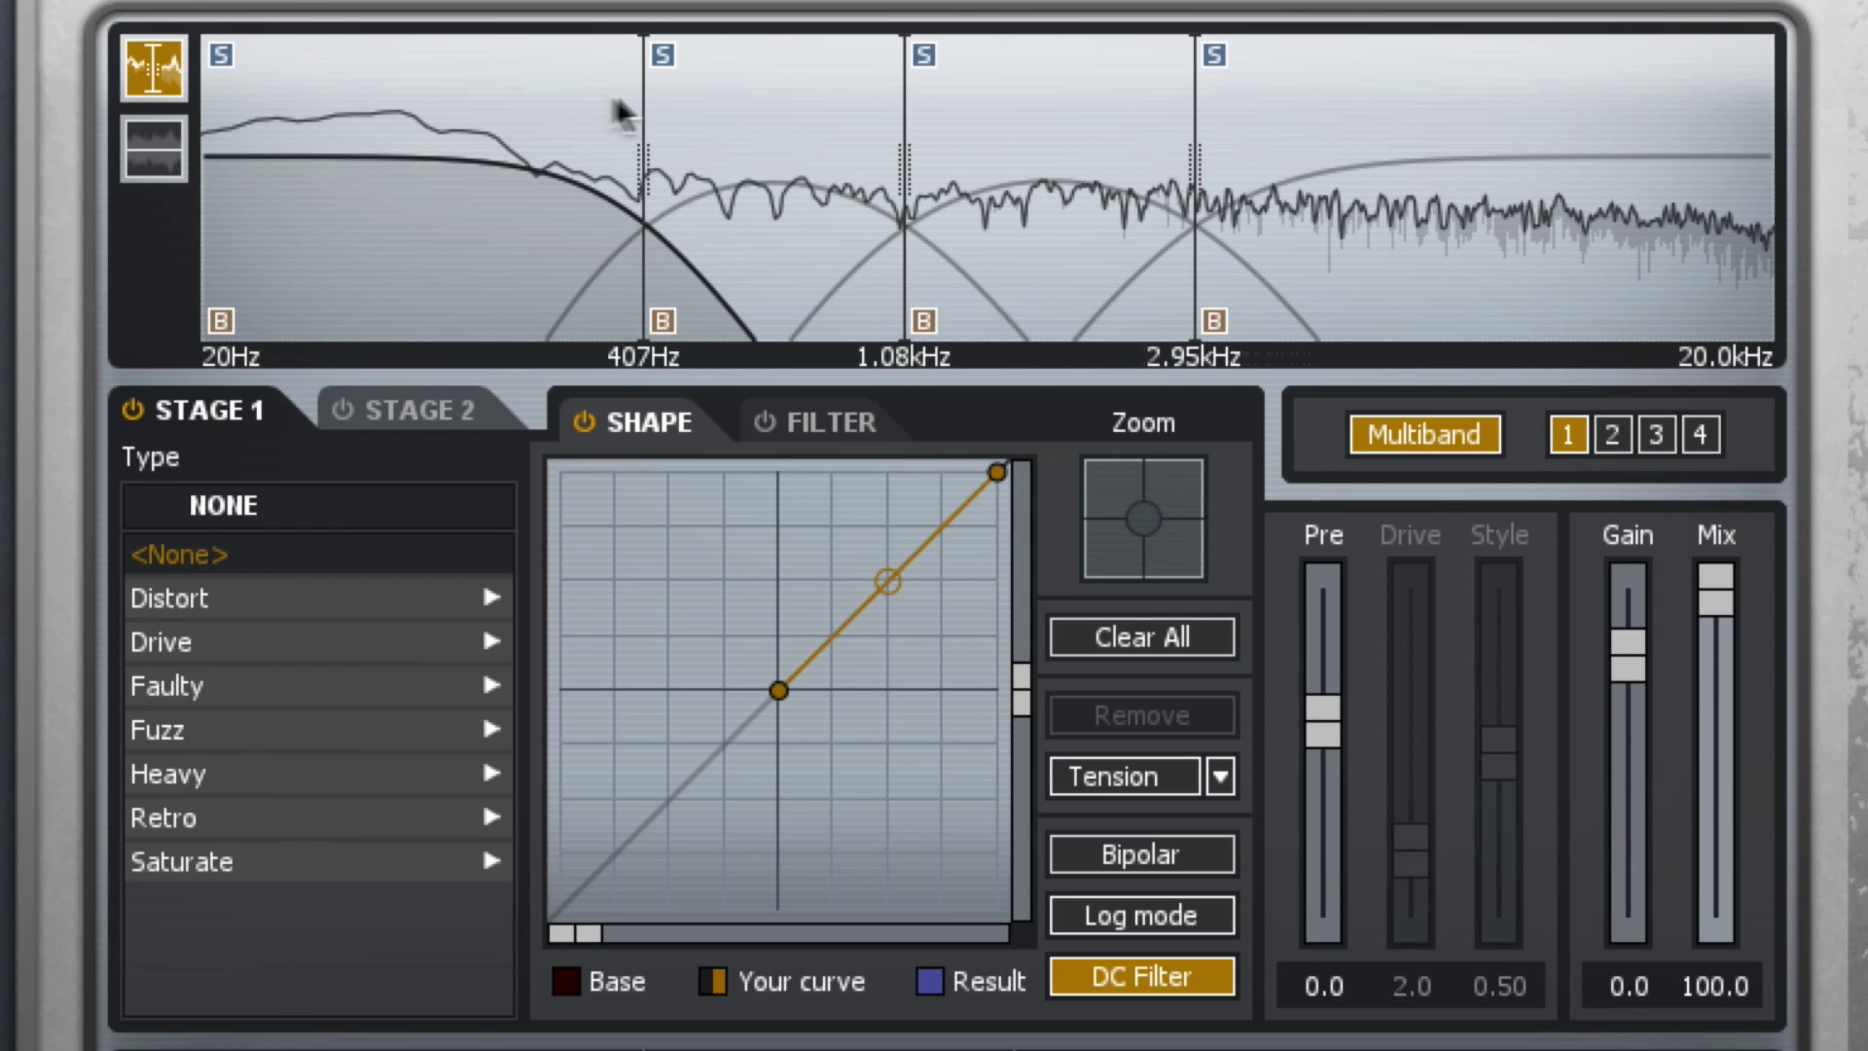
pyautogui.click(739, 109)
pyautogui.click(1662, 440)
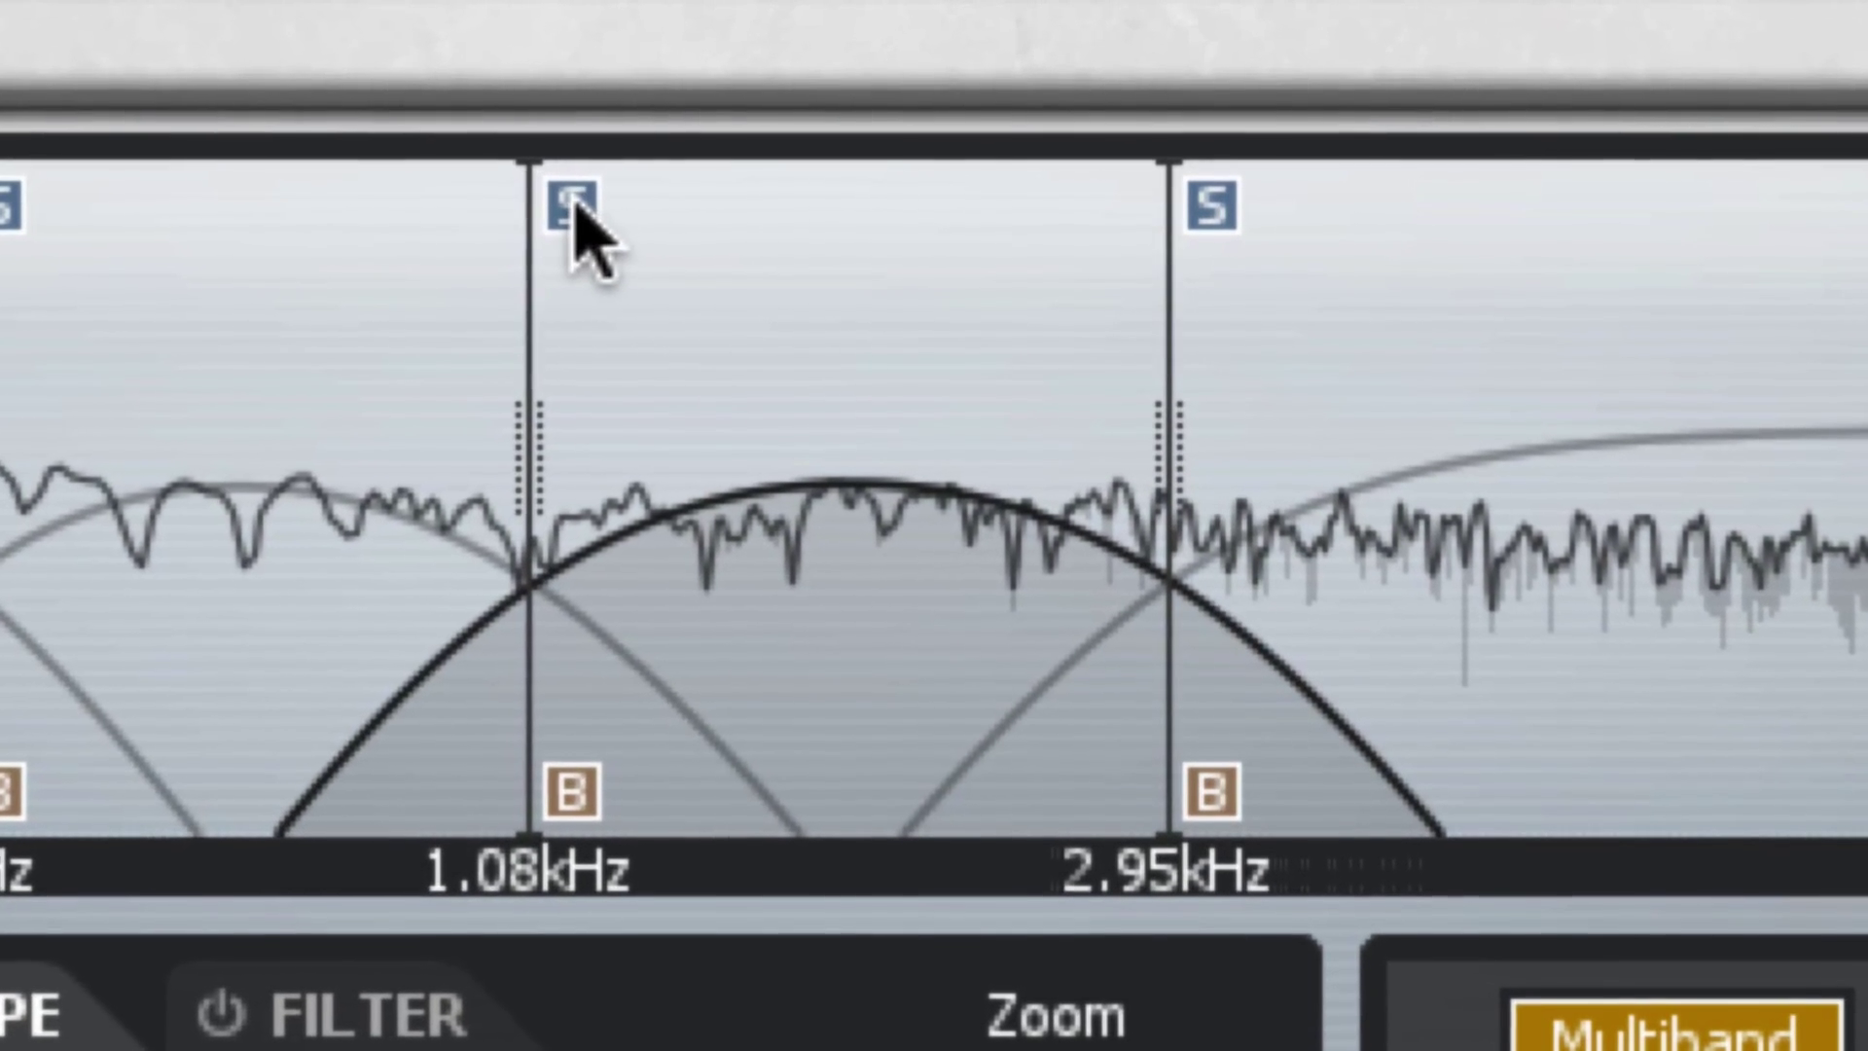
# Step: Solo band 3 and move its lower and upper crossovers to 1.30 kHz and 3.09 kHz
pyautogui.click(575, 204)
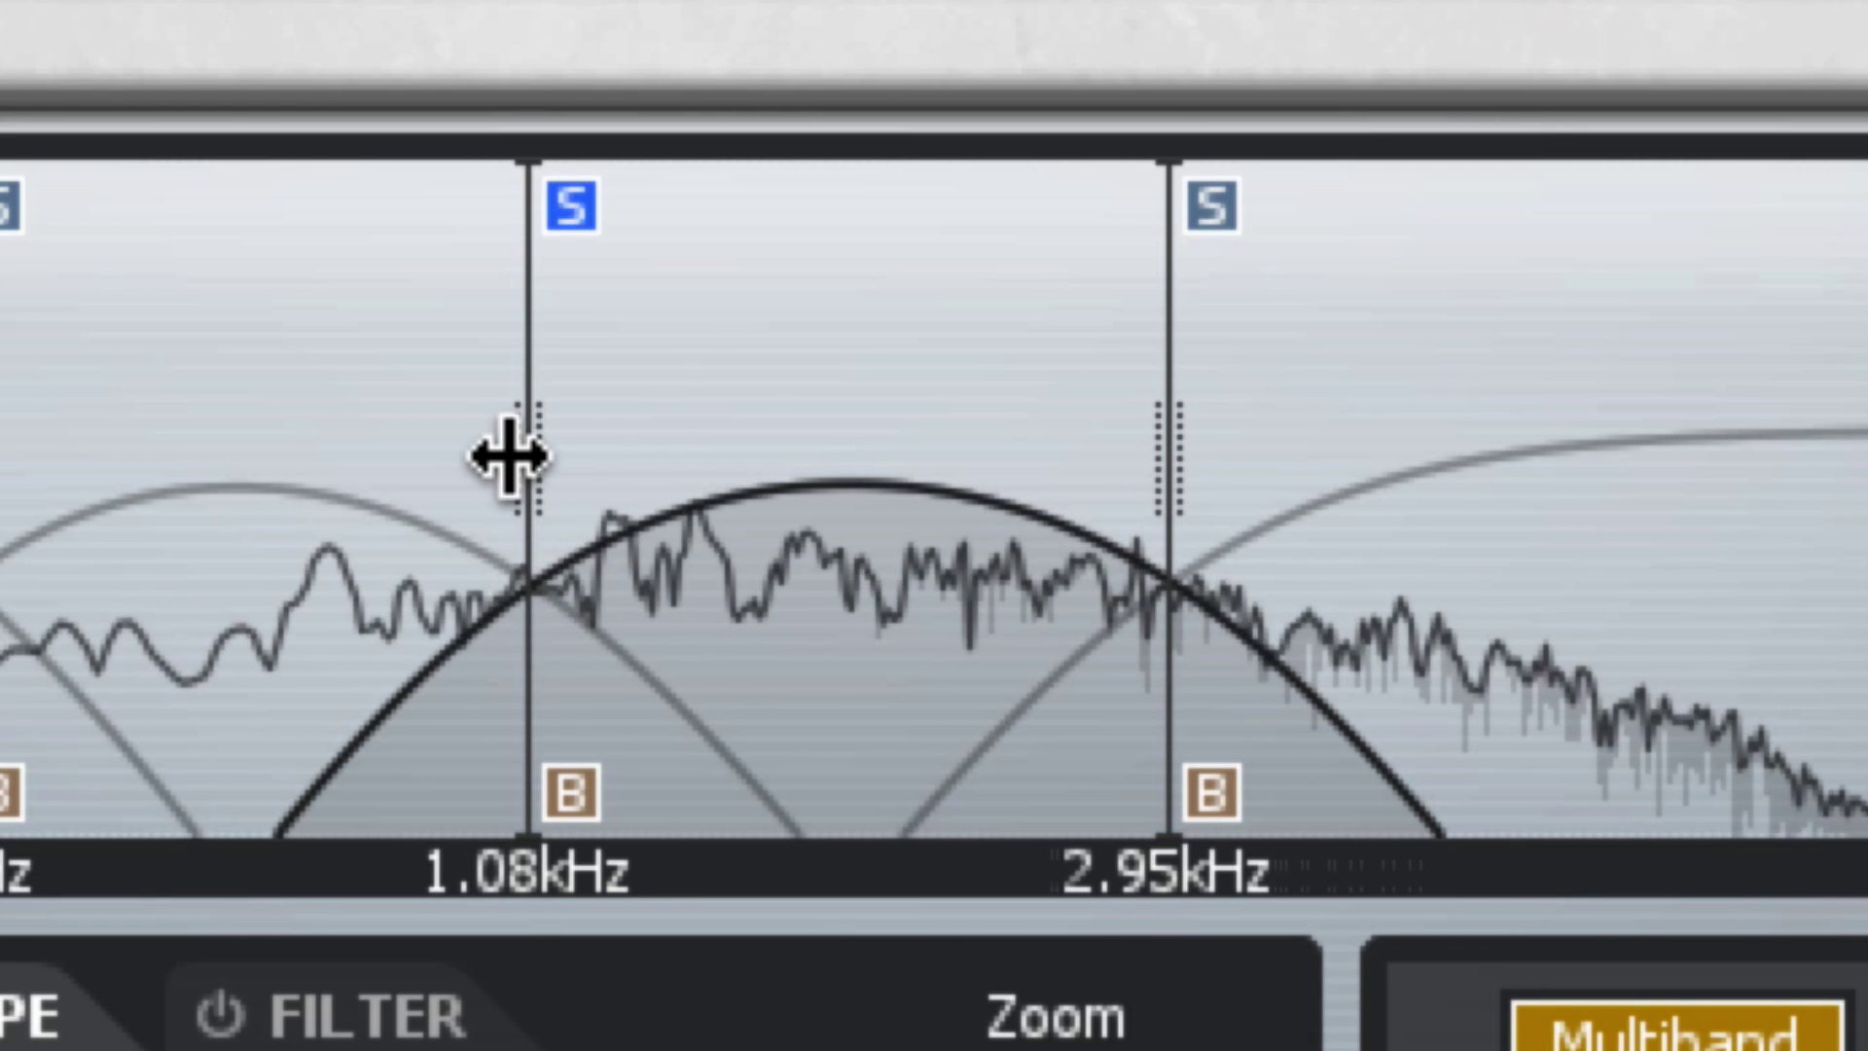
pyautogui.moveTo(518, 461); pyautogui.dragTo(640, 461)
pyautogui.moveTo(1170, 446)
pyautogui.mouseDown()
pyautogui.moveTo(1155, 451)
pyautogui.moveTo(1200, 451)
pyautogui.mouseUp()
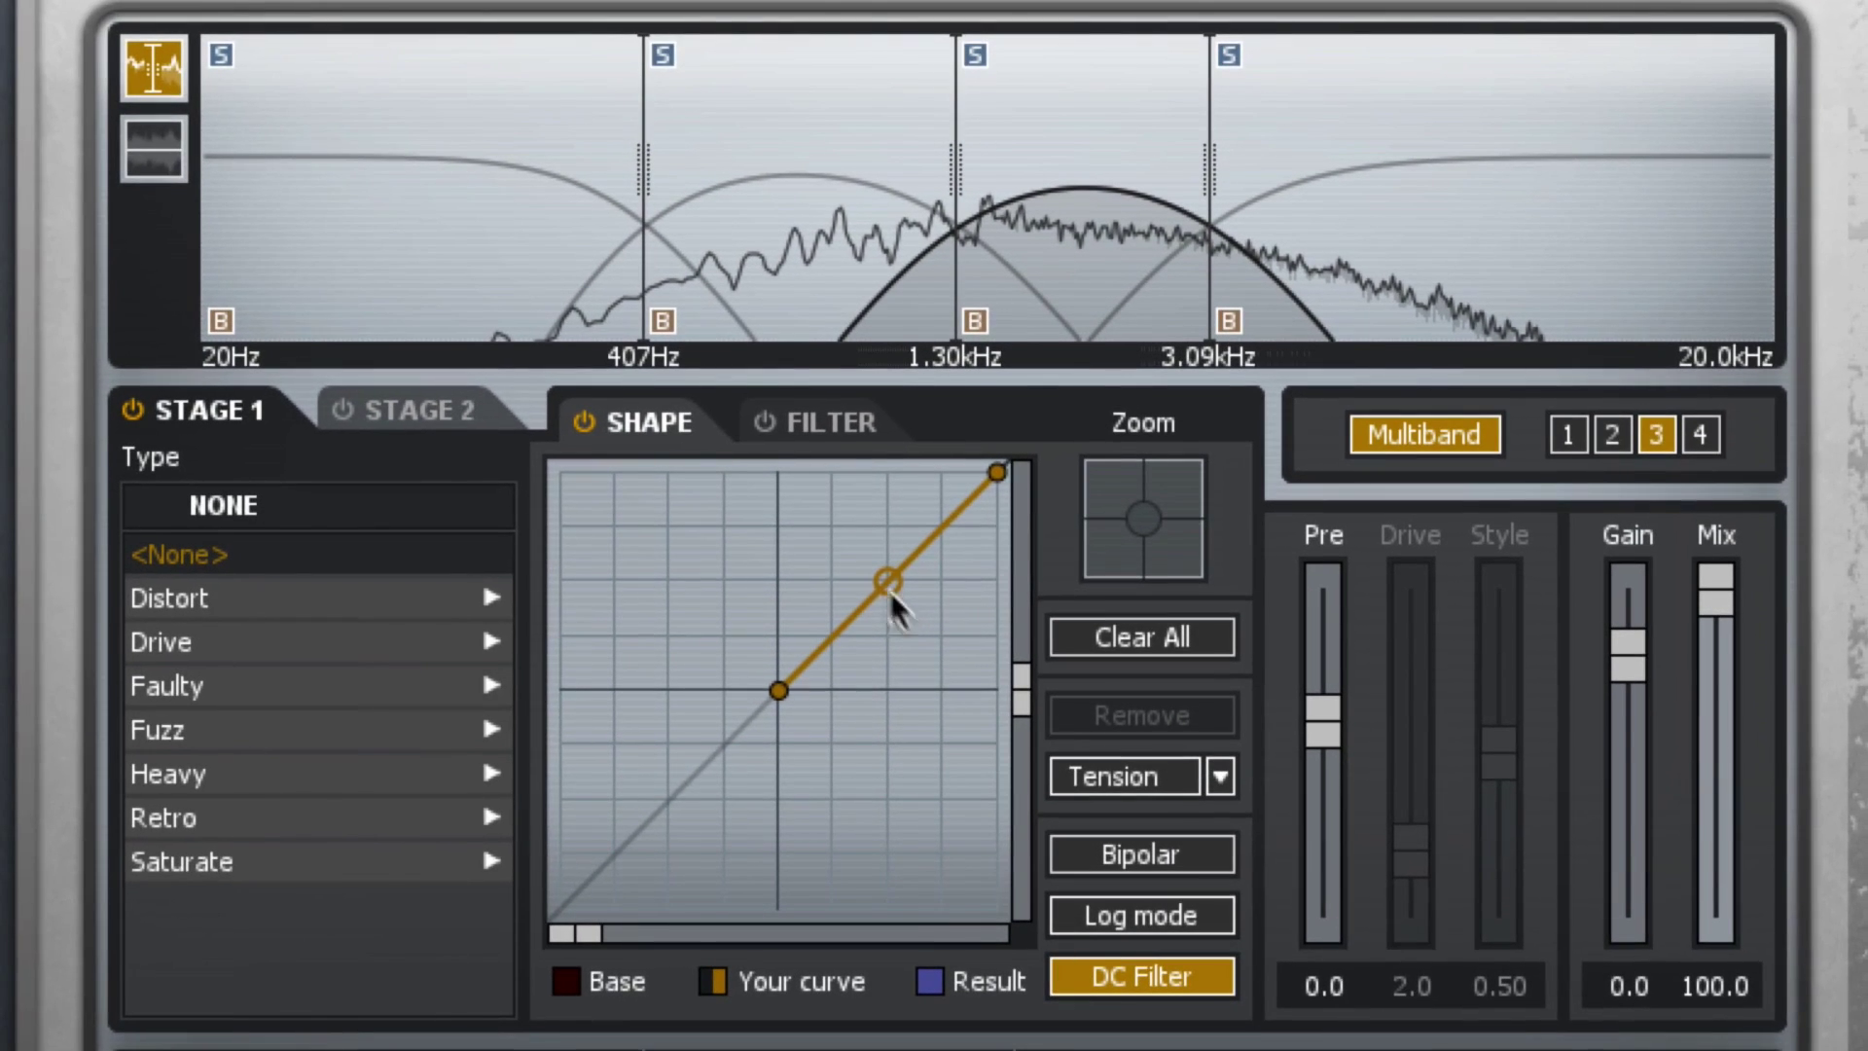
# Step: Bend band 3's waveshaper curve upward into a rounded arc and lower its upper end point slightly
pyautogui.moveTo(891, 593); pyautogui.dragTo(817, 533)
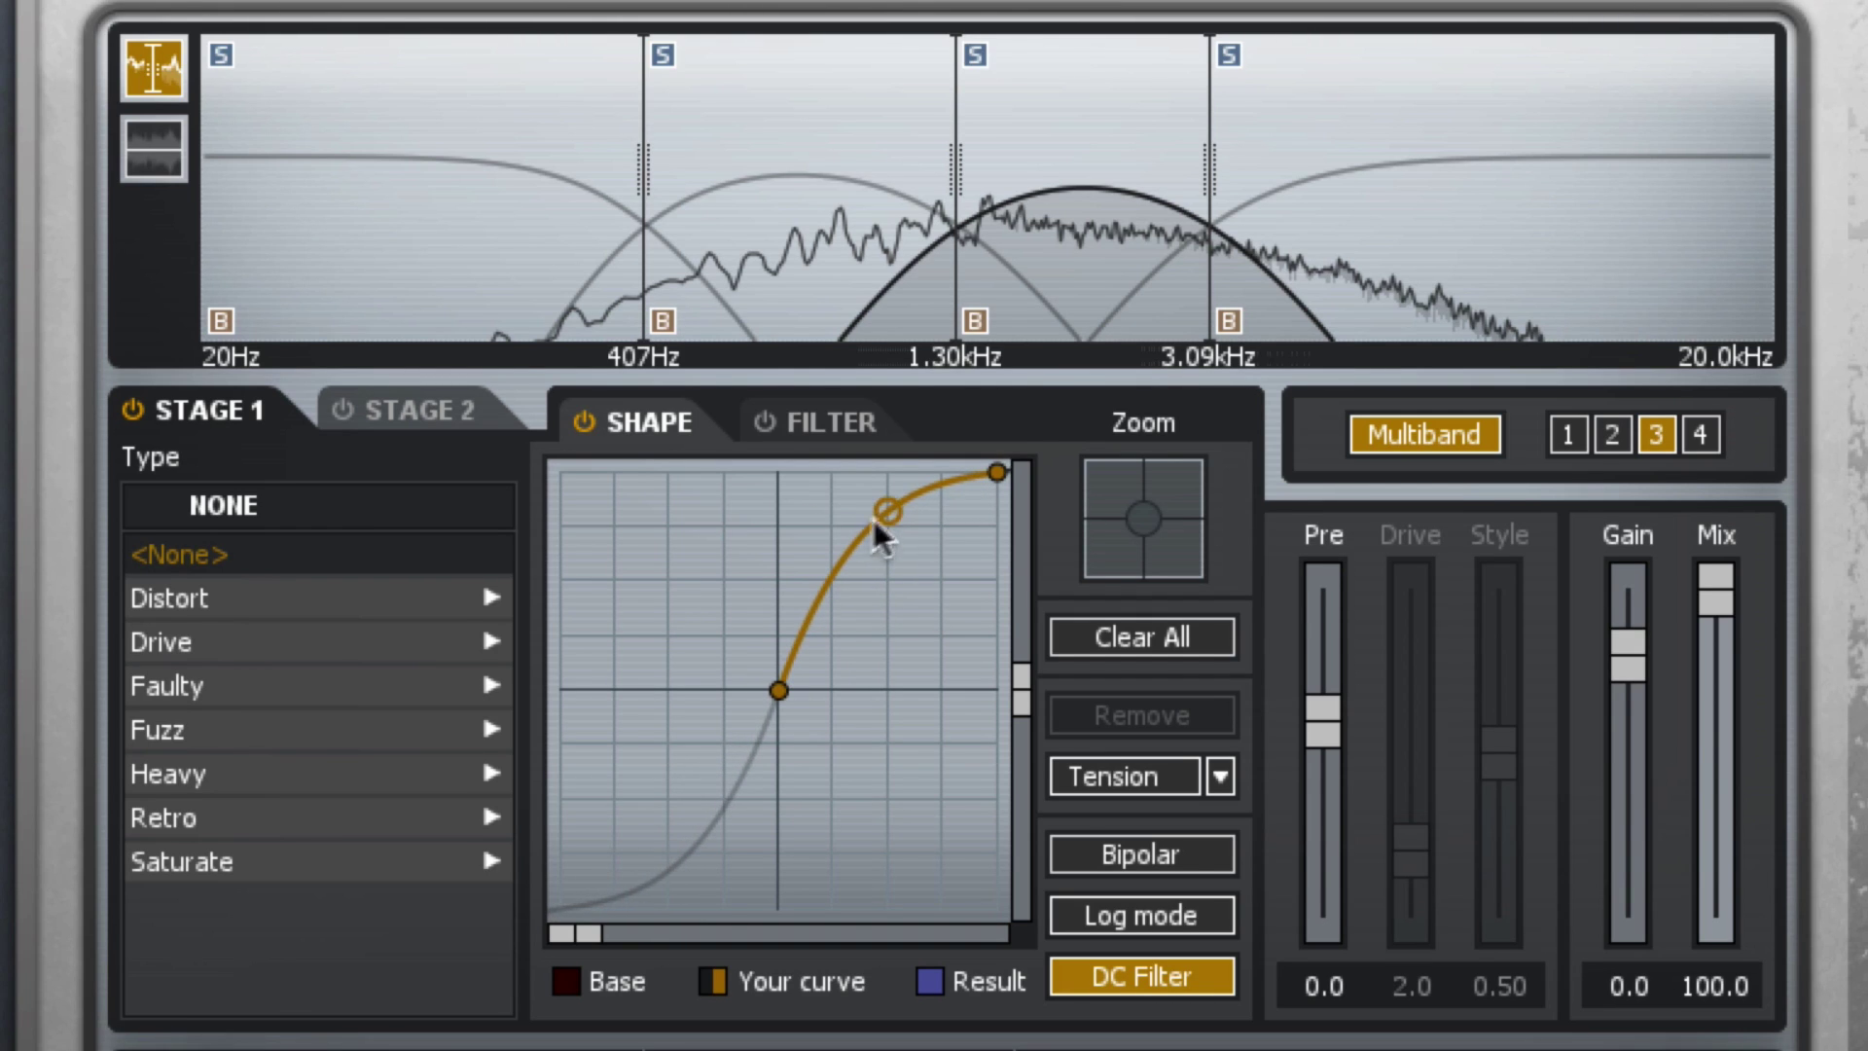
pyautogui.moveTo(997, 474); pyautogui.dragTo(998, 518)
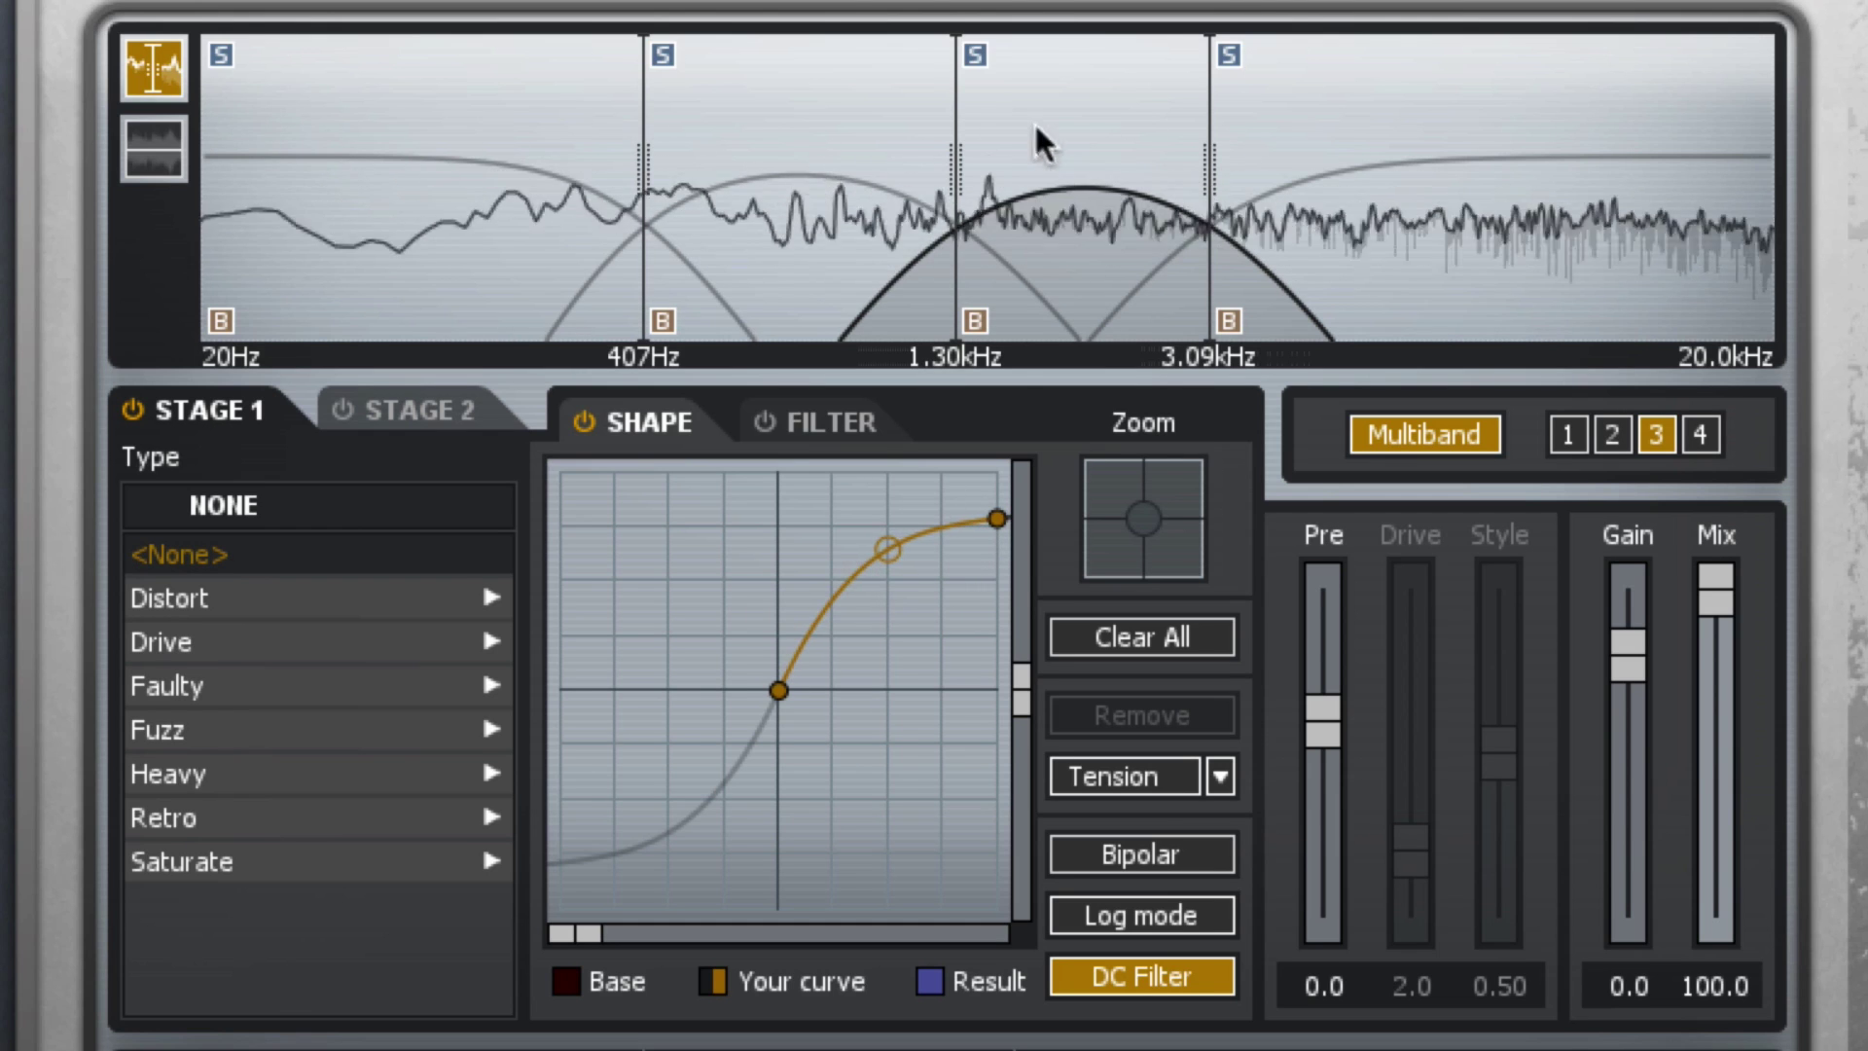
# Step: Solo band 3 and compare its sound with and without the band bypass
pyautogui.click(974, 55)
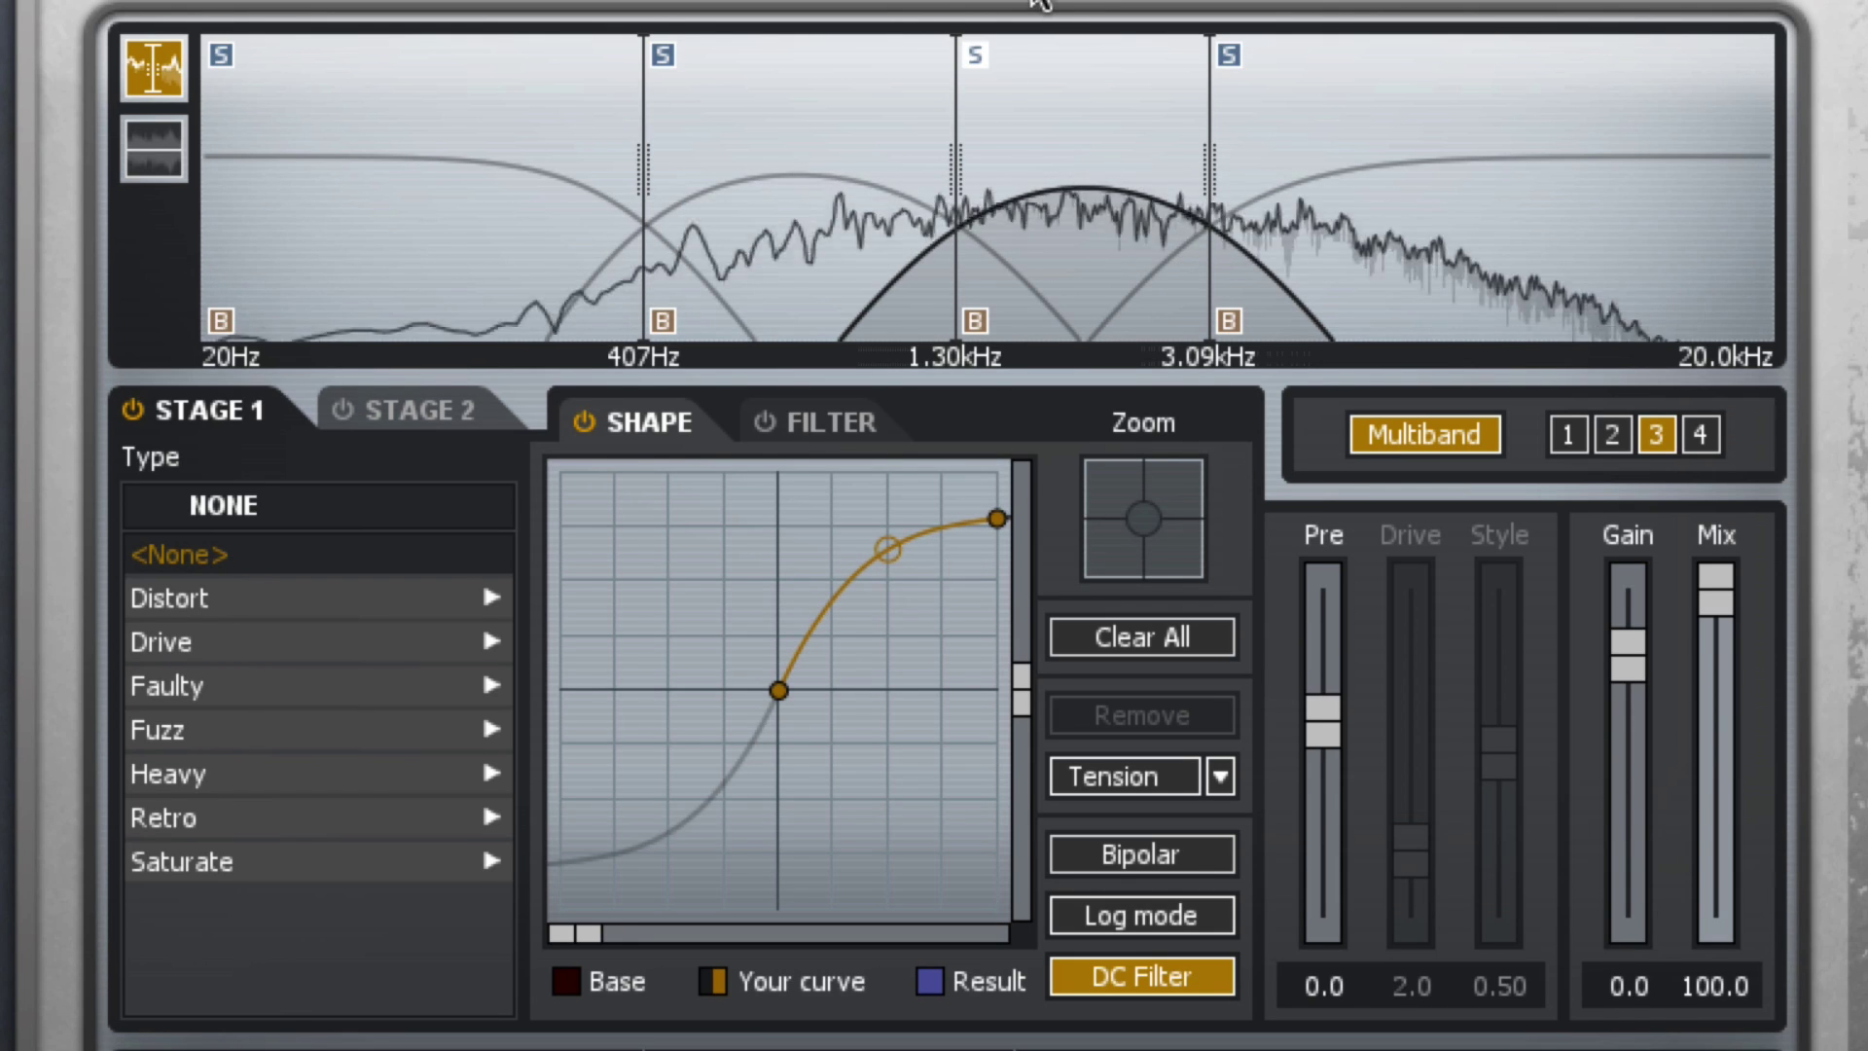
pyautogui.click(975, 322)
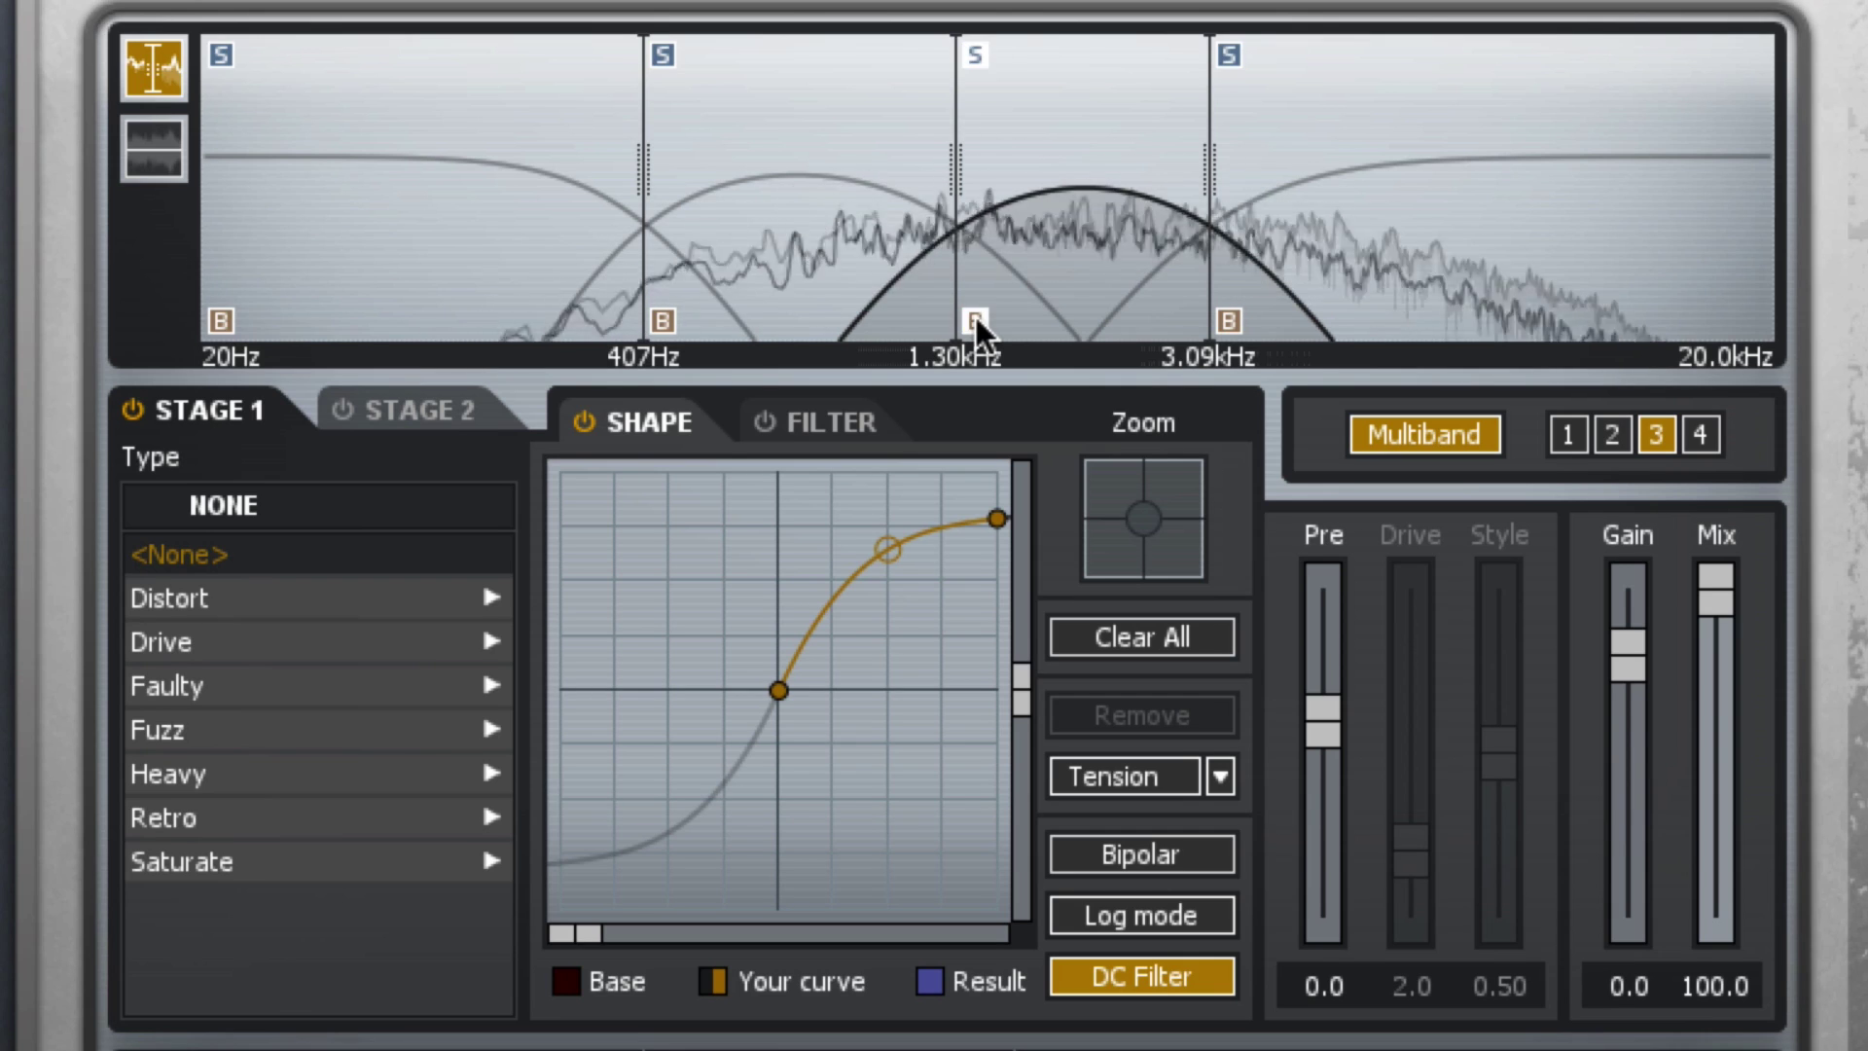
pyautogui.click(976, 322)
pyautogui.click(975, 322)
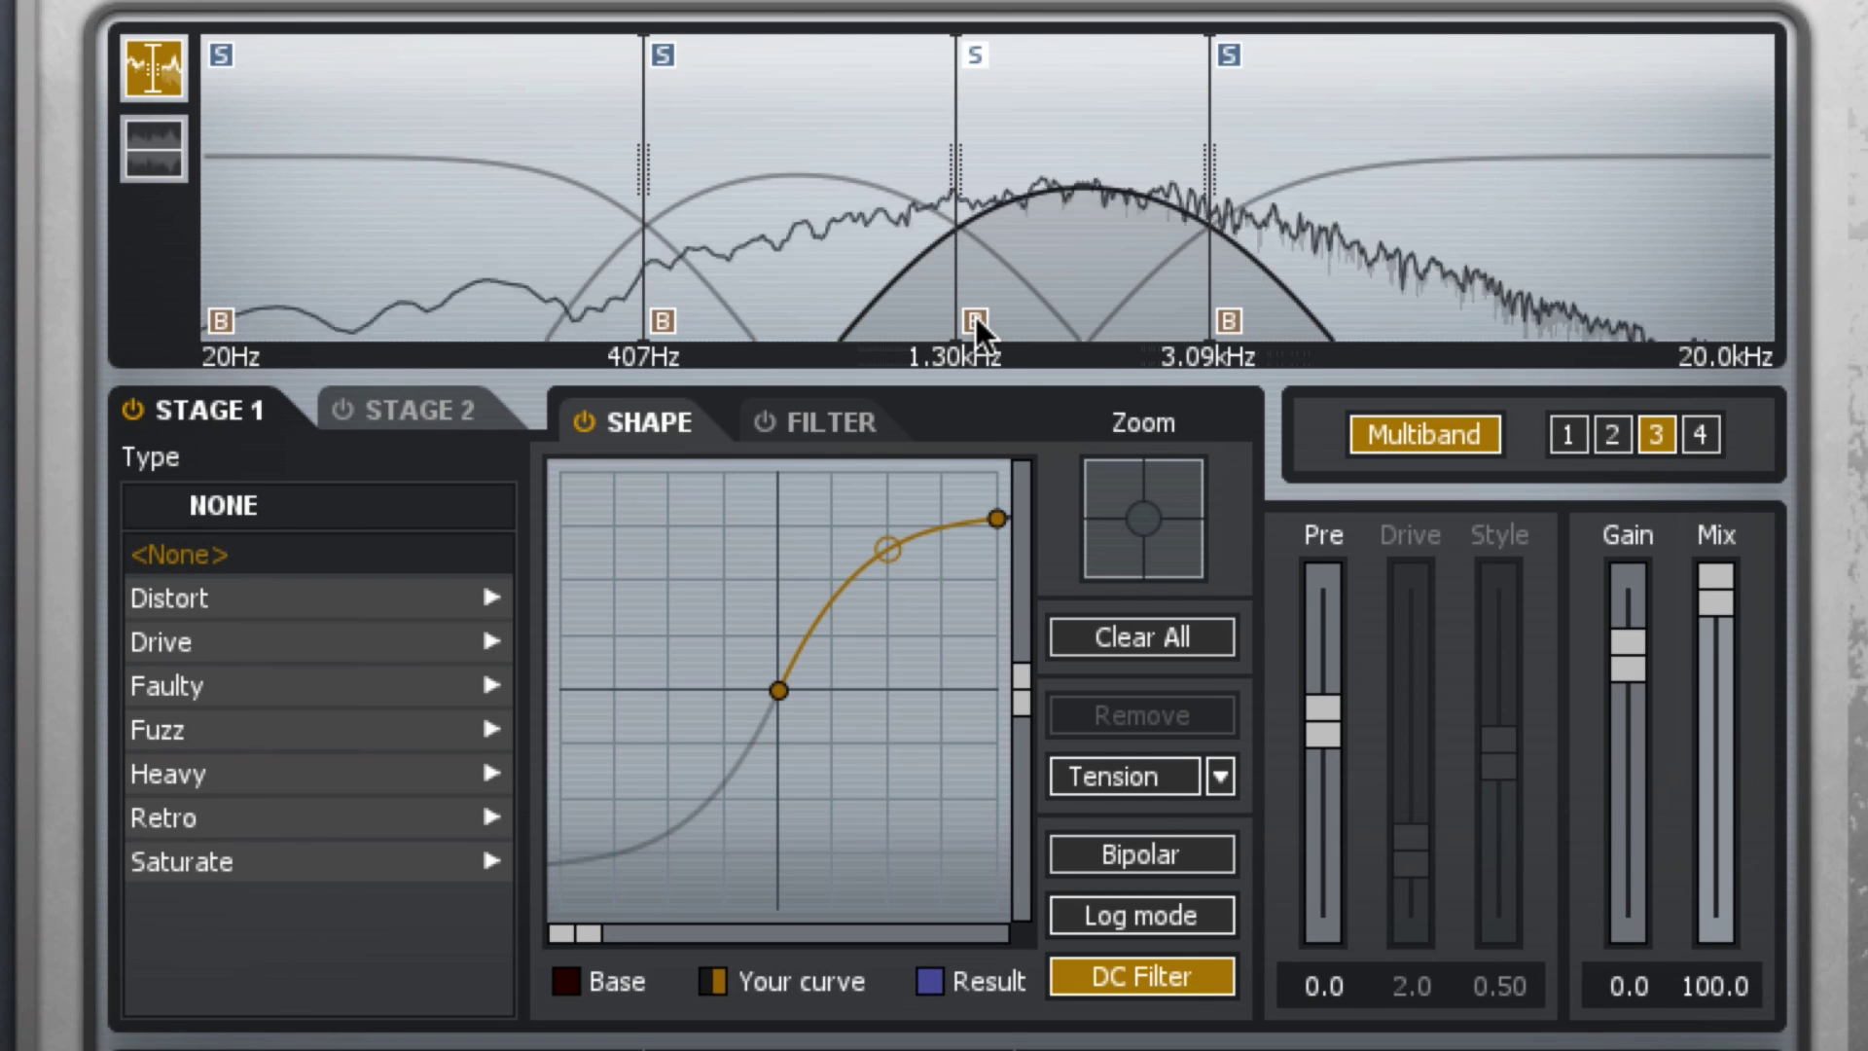
# Step: Add a point to the steep part of band 3's curve, raise it, and toggle the band's bypass to compare
pyautogui.click(850, 581)
pyautogui.moveTo(849, 582); pyautogui.dragTo(843, 553)
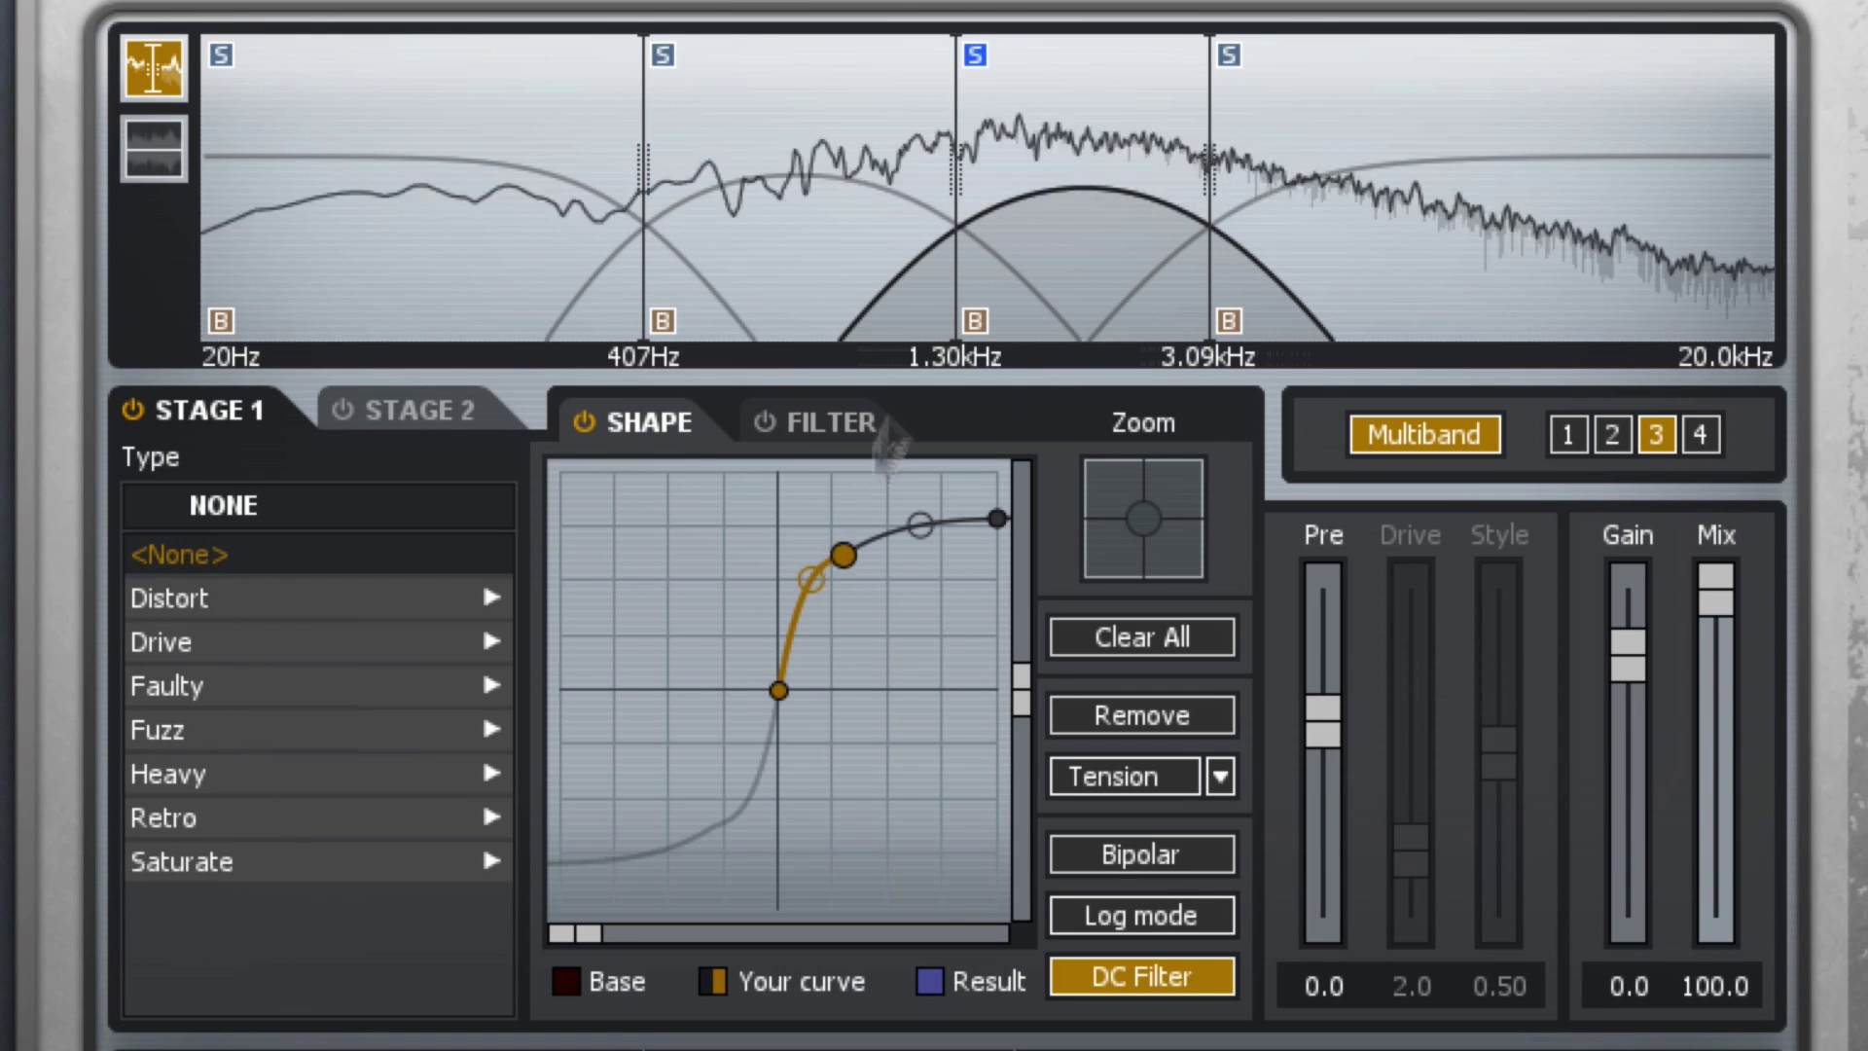
pyautogui.click(974, 321)
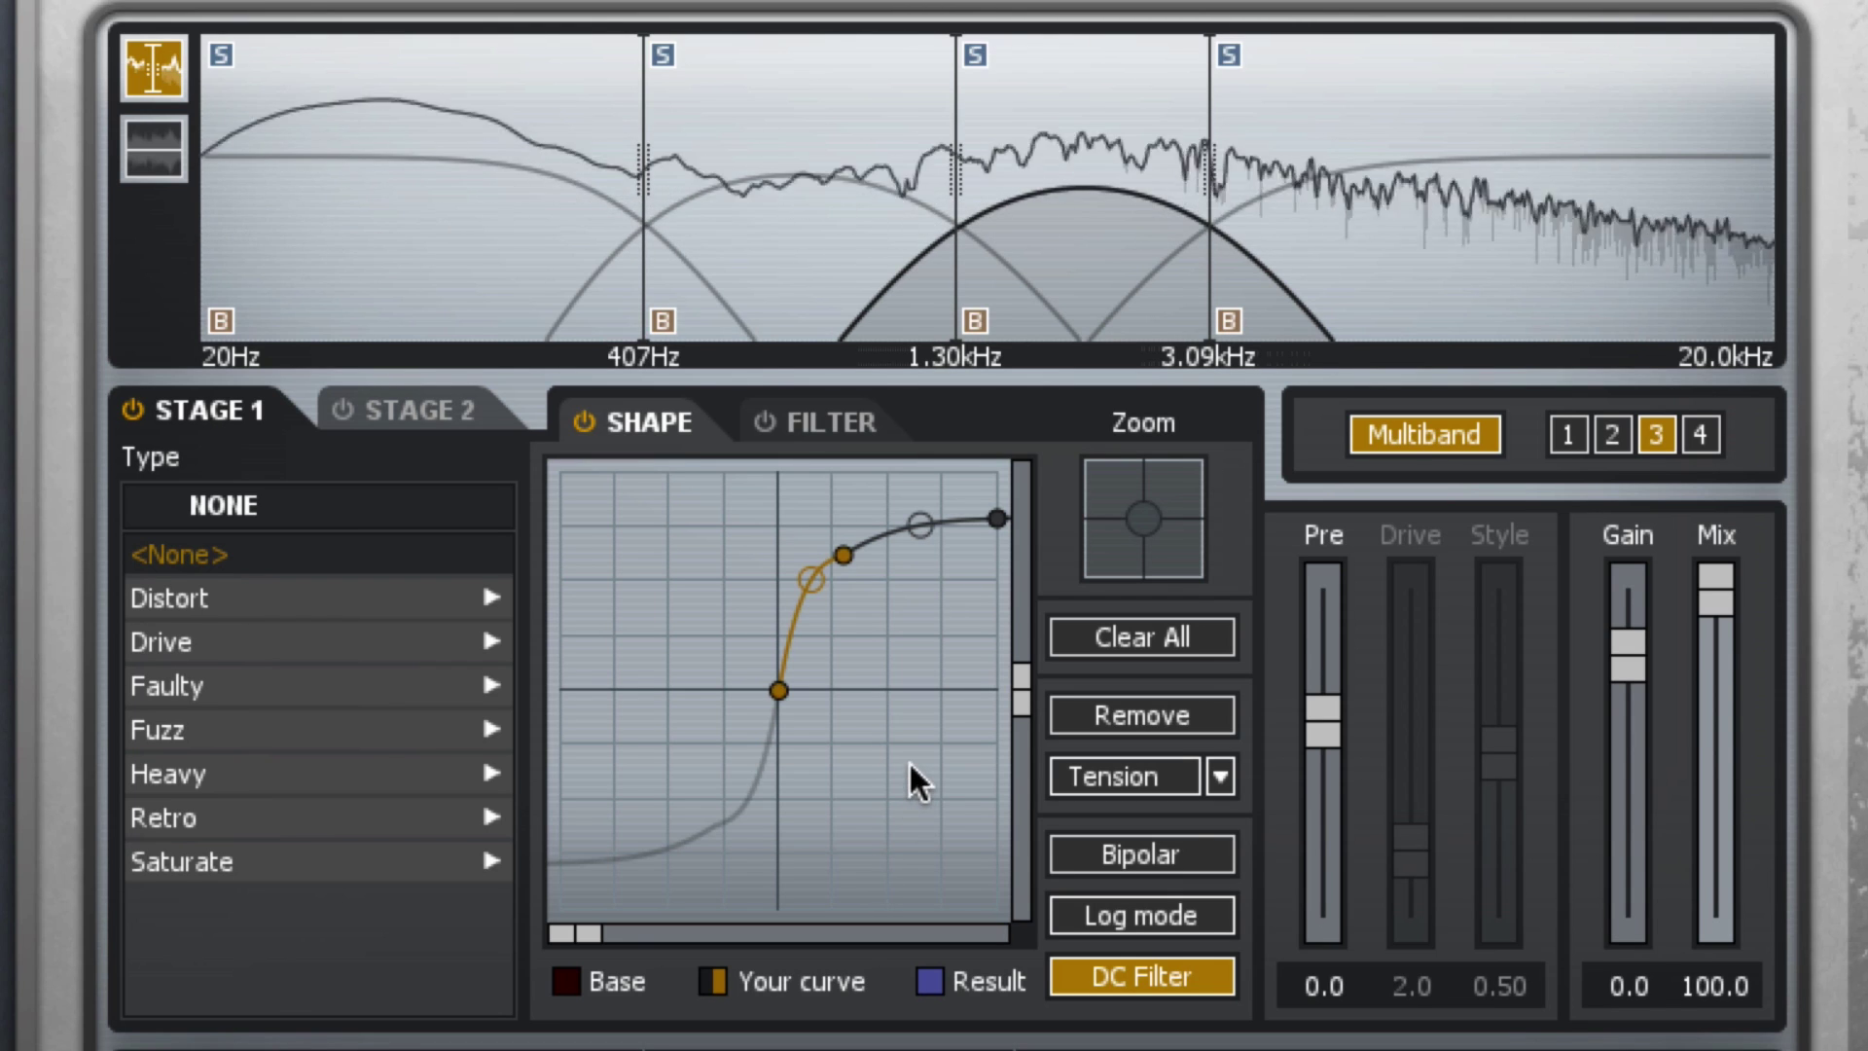
# Step: Move band 3's crossovers to 1.55 kHz and 3.56 kHz and set its gain to -7.2
pyautogui.moveTo(1208, 312); pyautogui.dragTo(1243, 312)
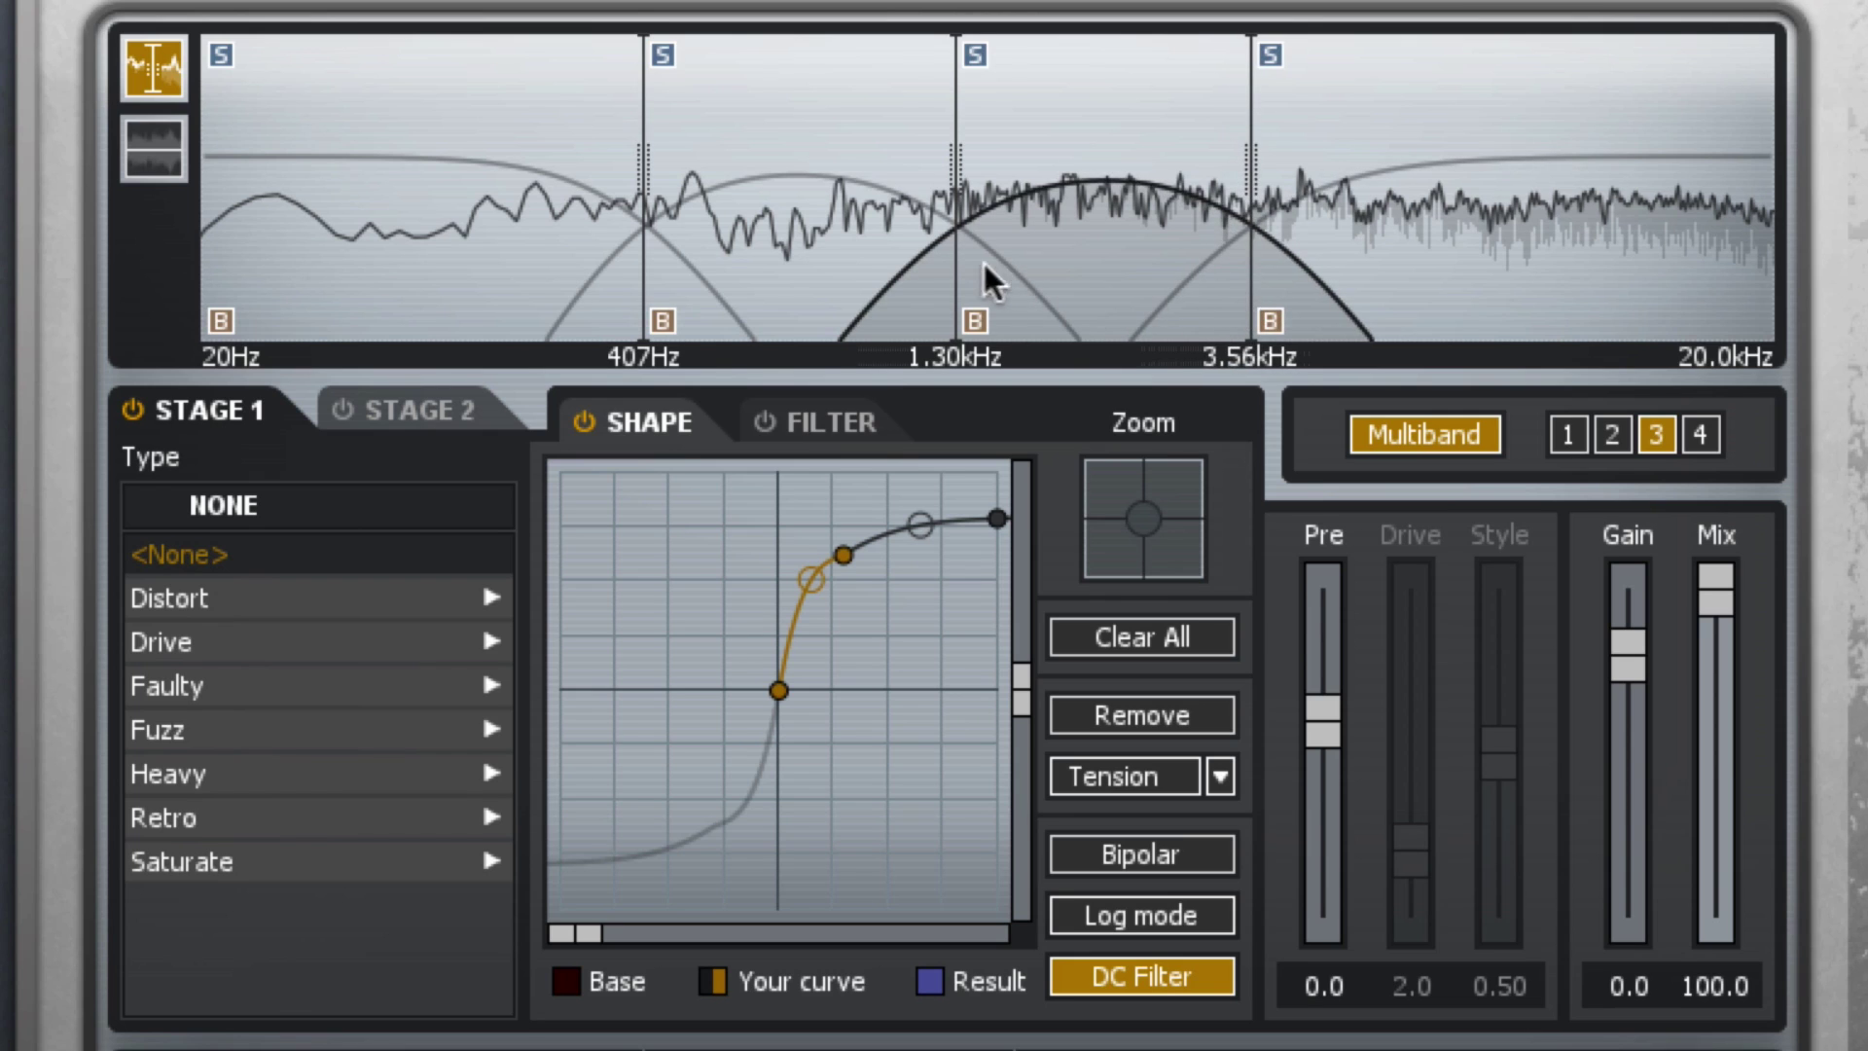
pyautogui.moveTo(956, 270); pyautogui.dragTo(1006, 257)
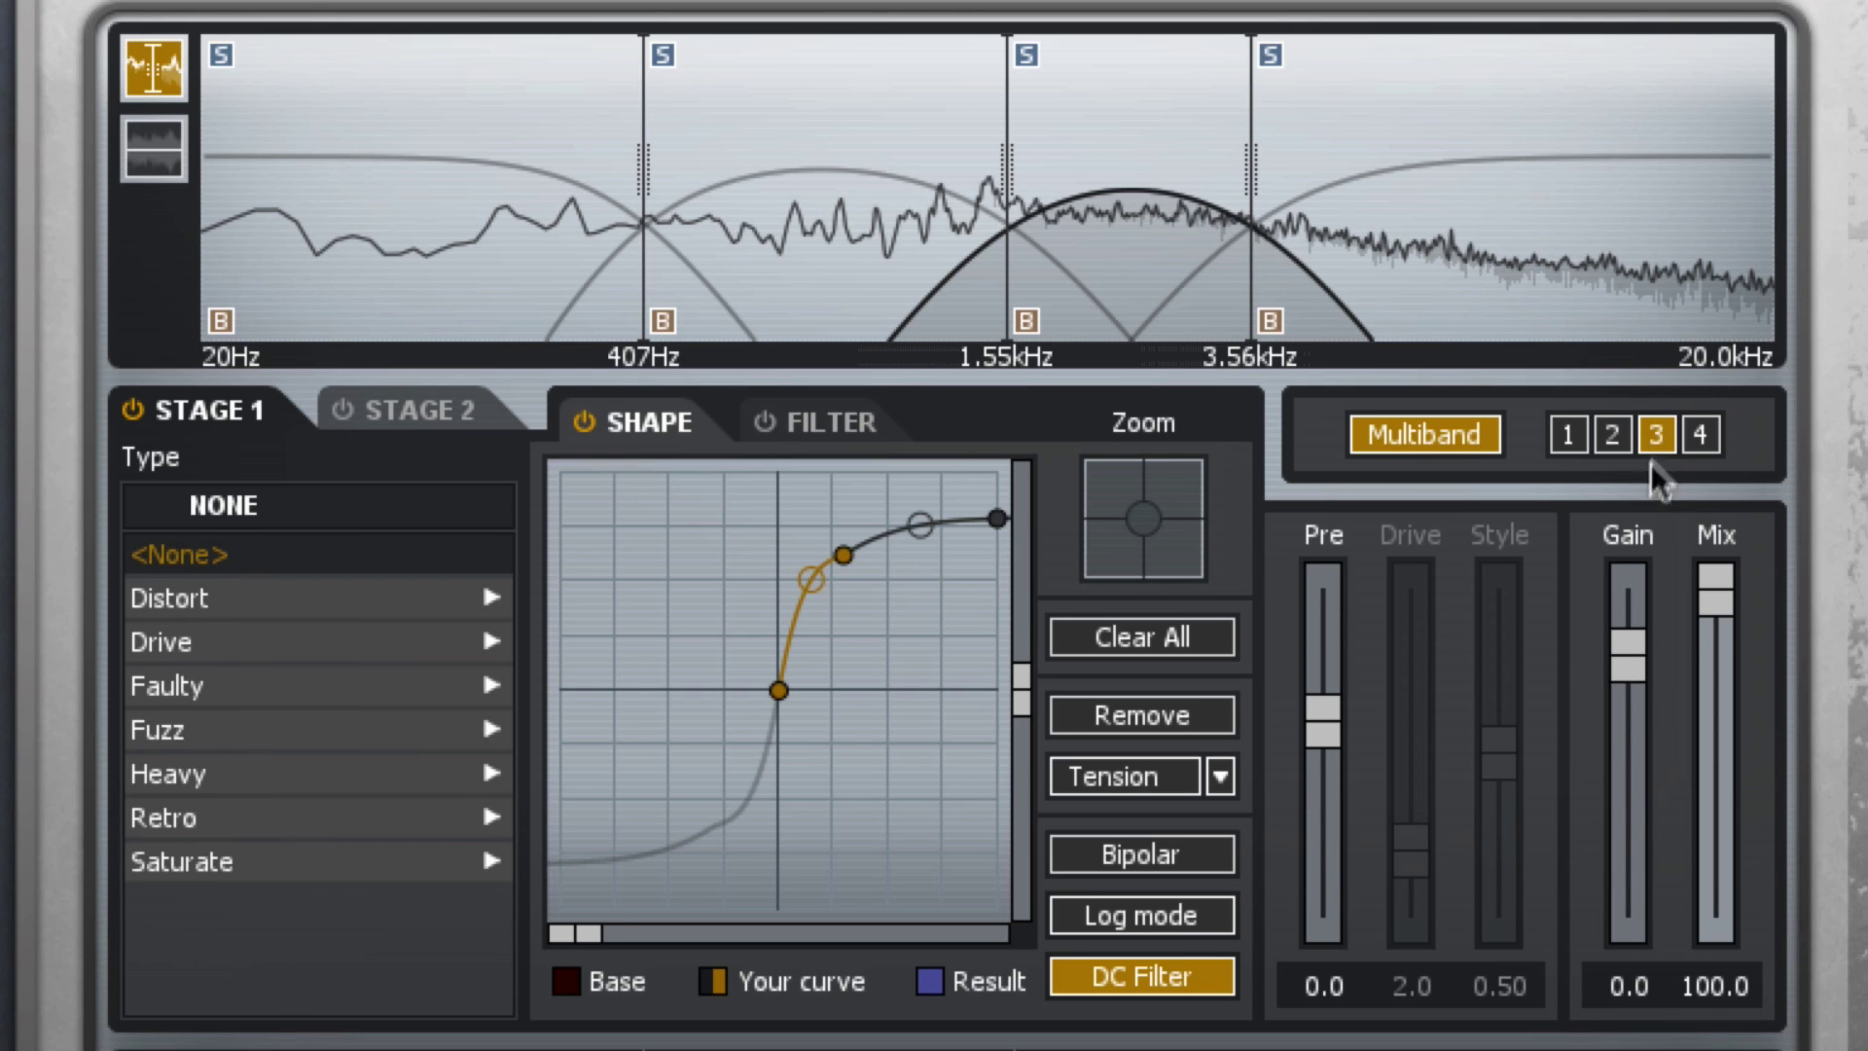
pyautogui.moveTo(1622, 665); pyautogui.dragTo(1622, 709)
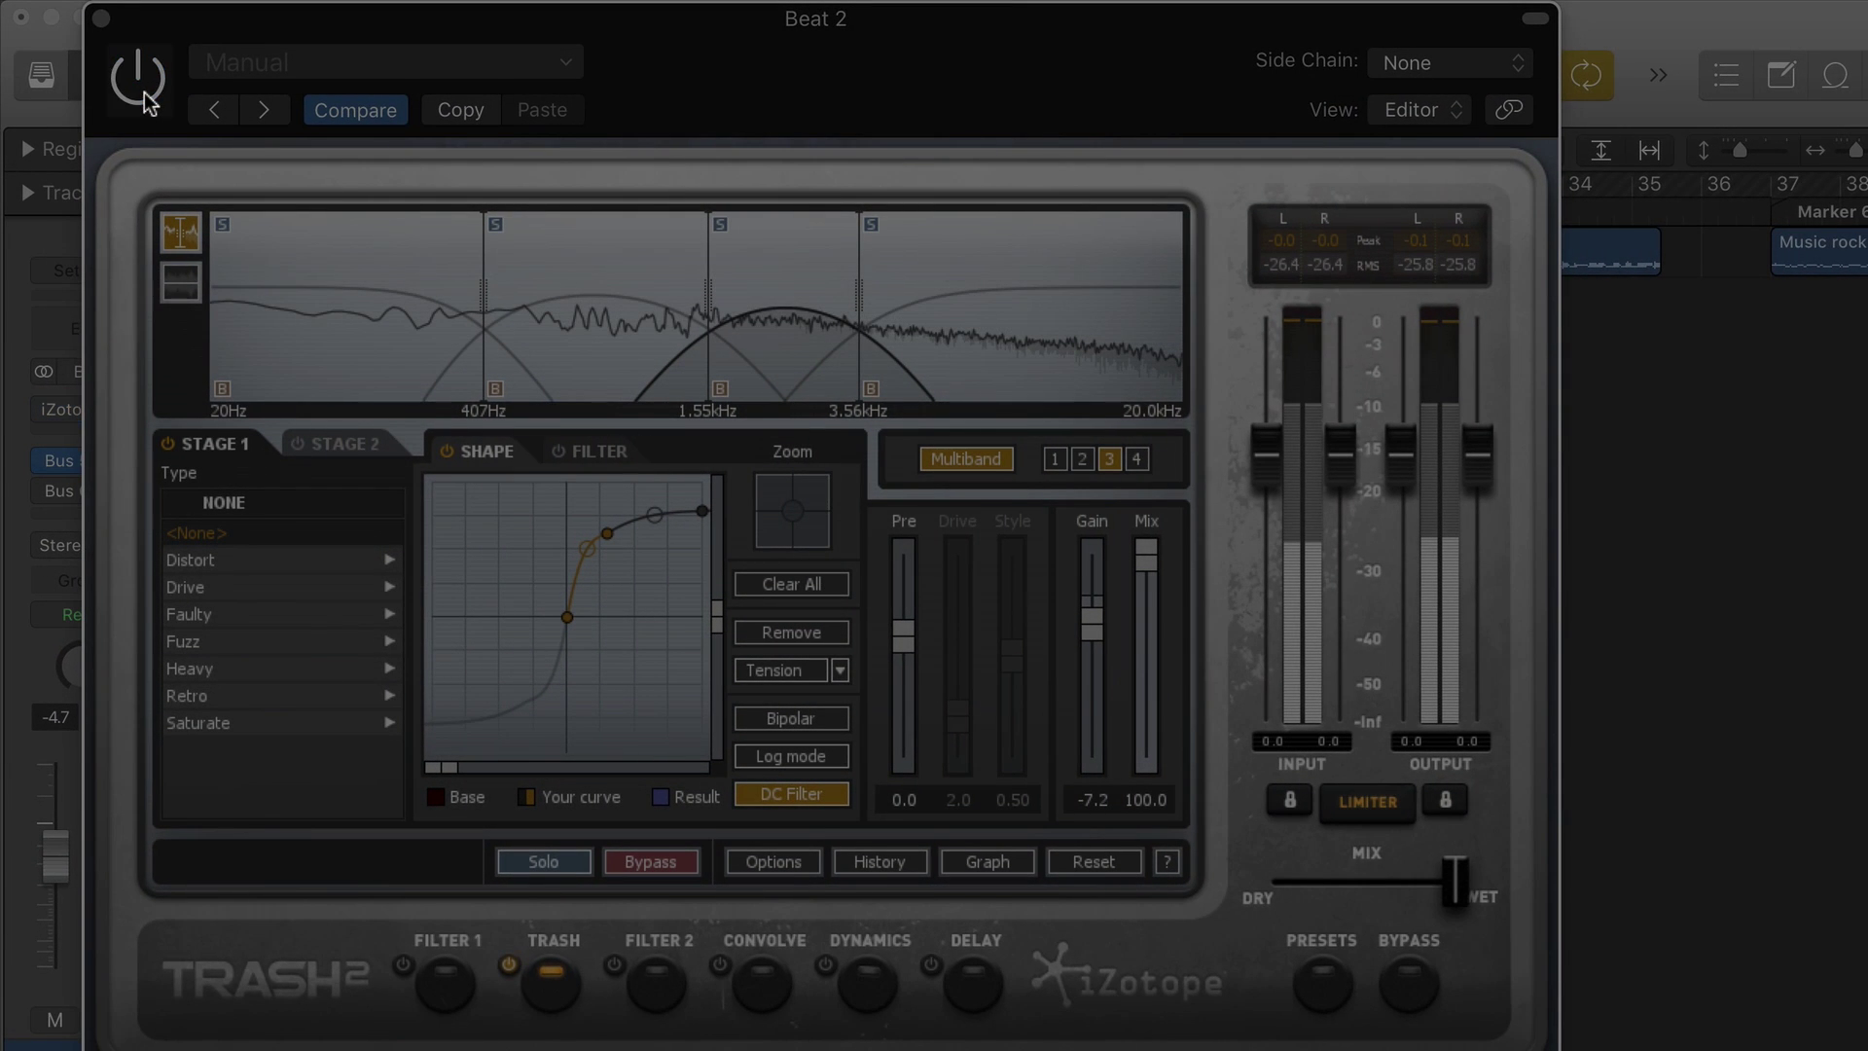
# Step: Stop playback and switch the plug-in on with its power control
pyautogui.press('space')
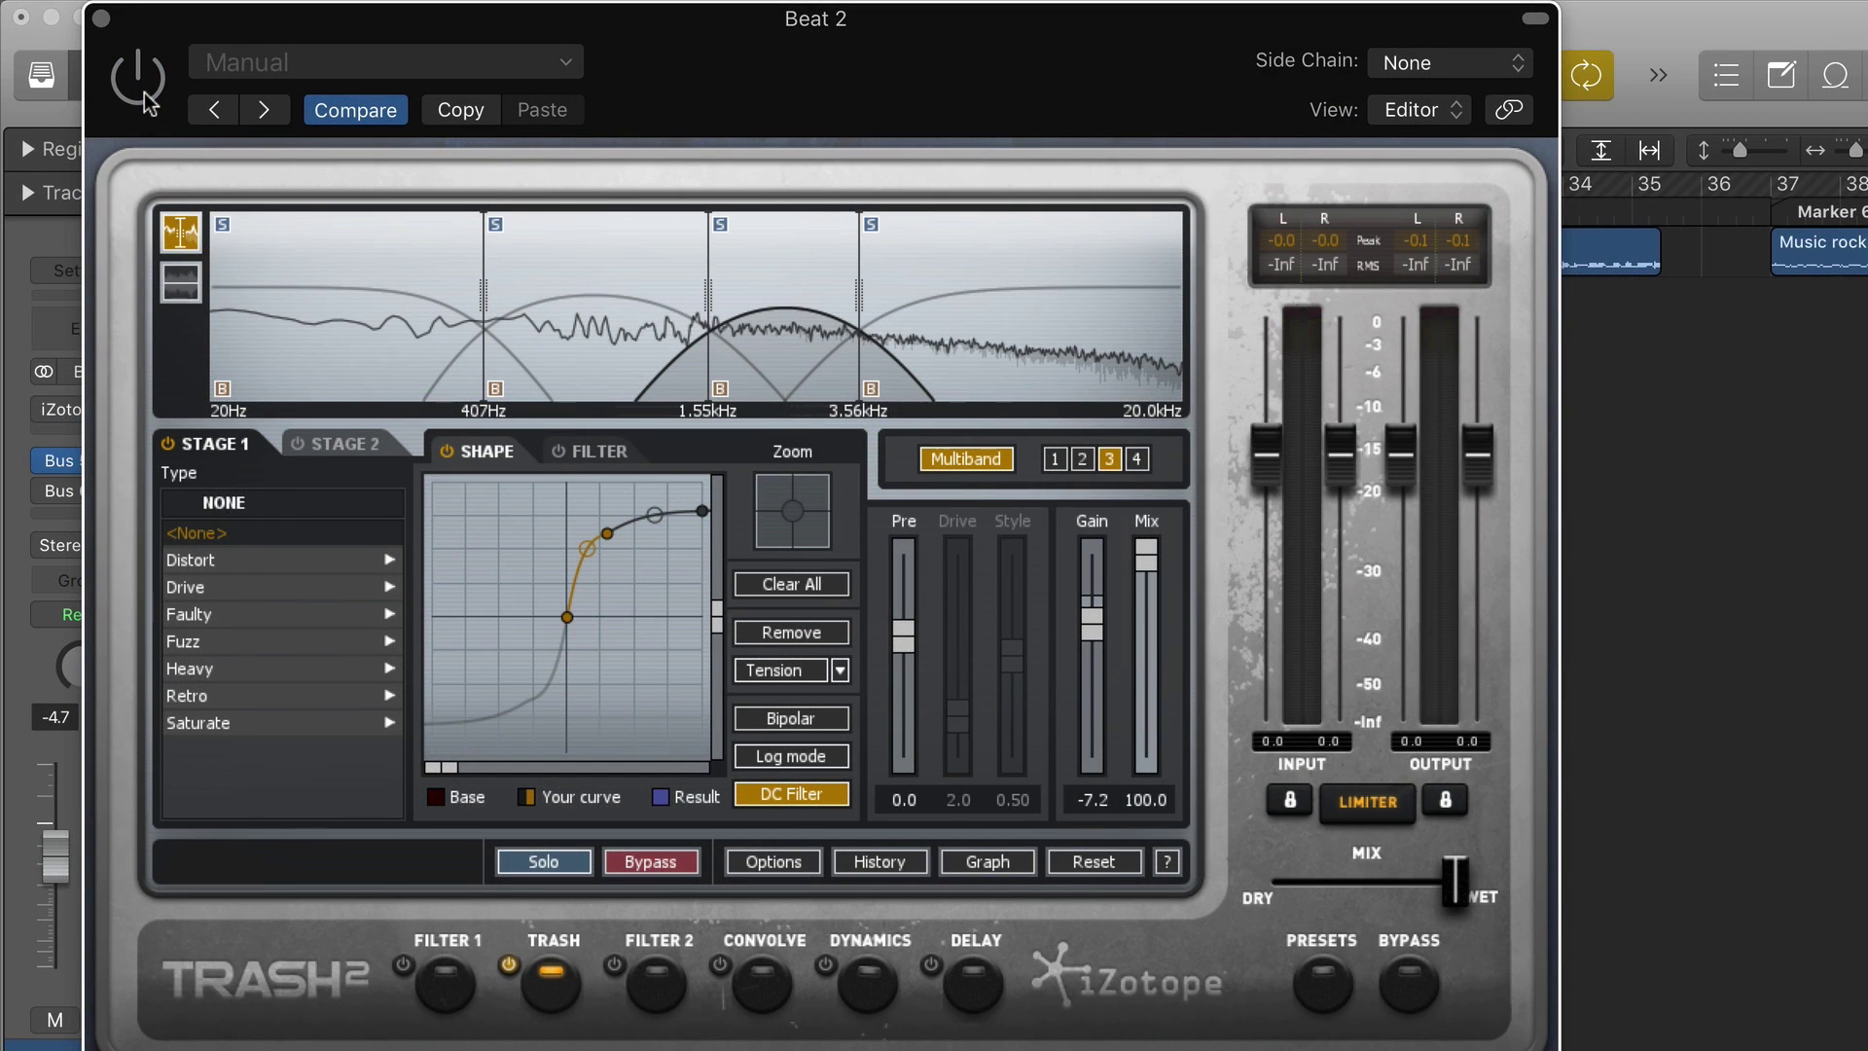
pyautogui.click(144, 91)
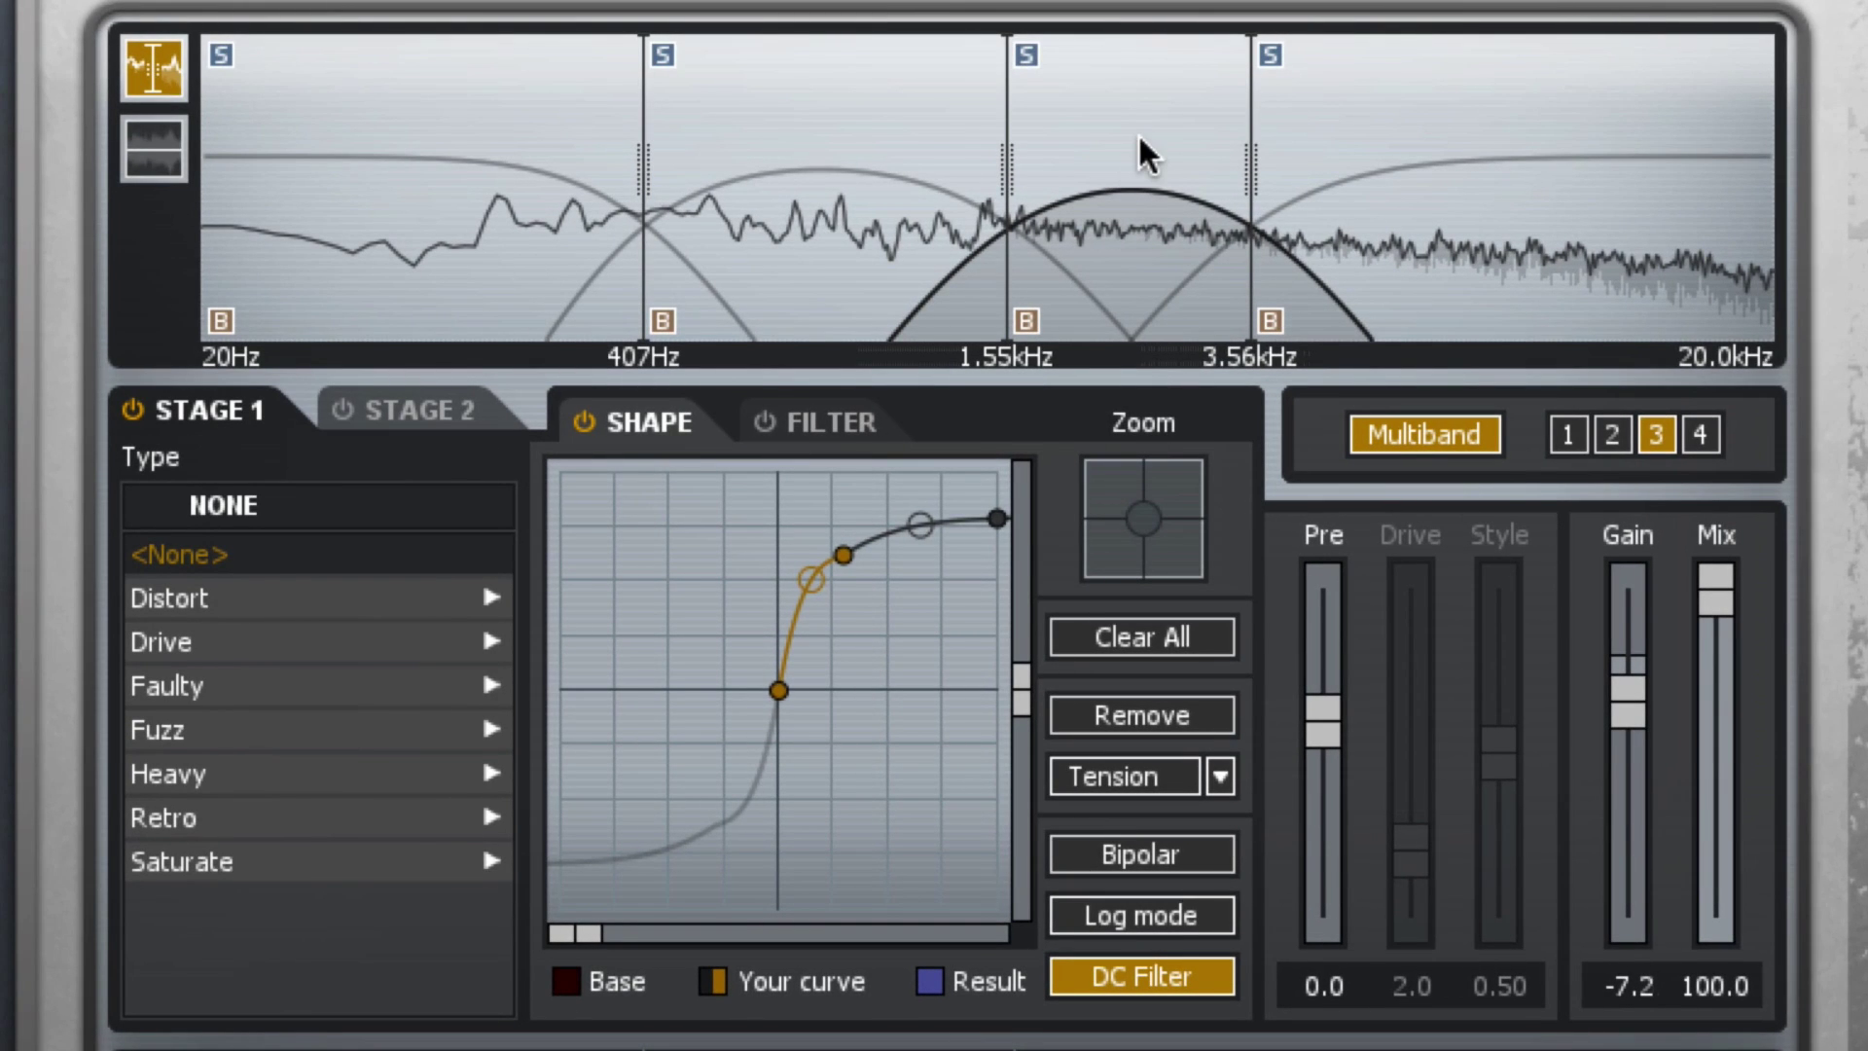
# Step: Select band 1 and move its upper crossover to 287 Hz
pyautogui.click(1568, 436)
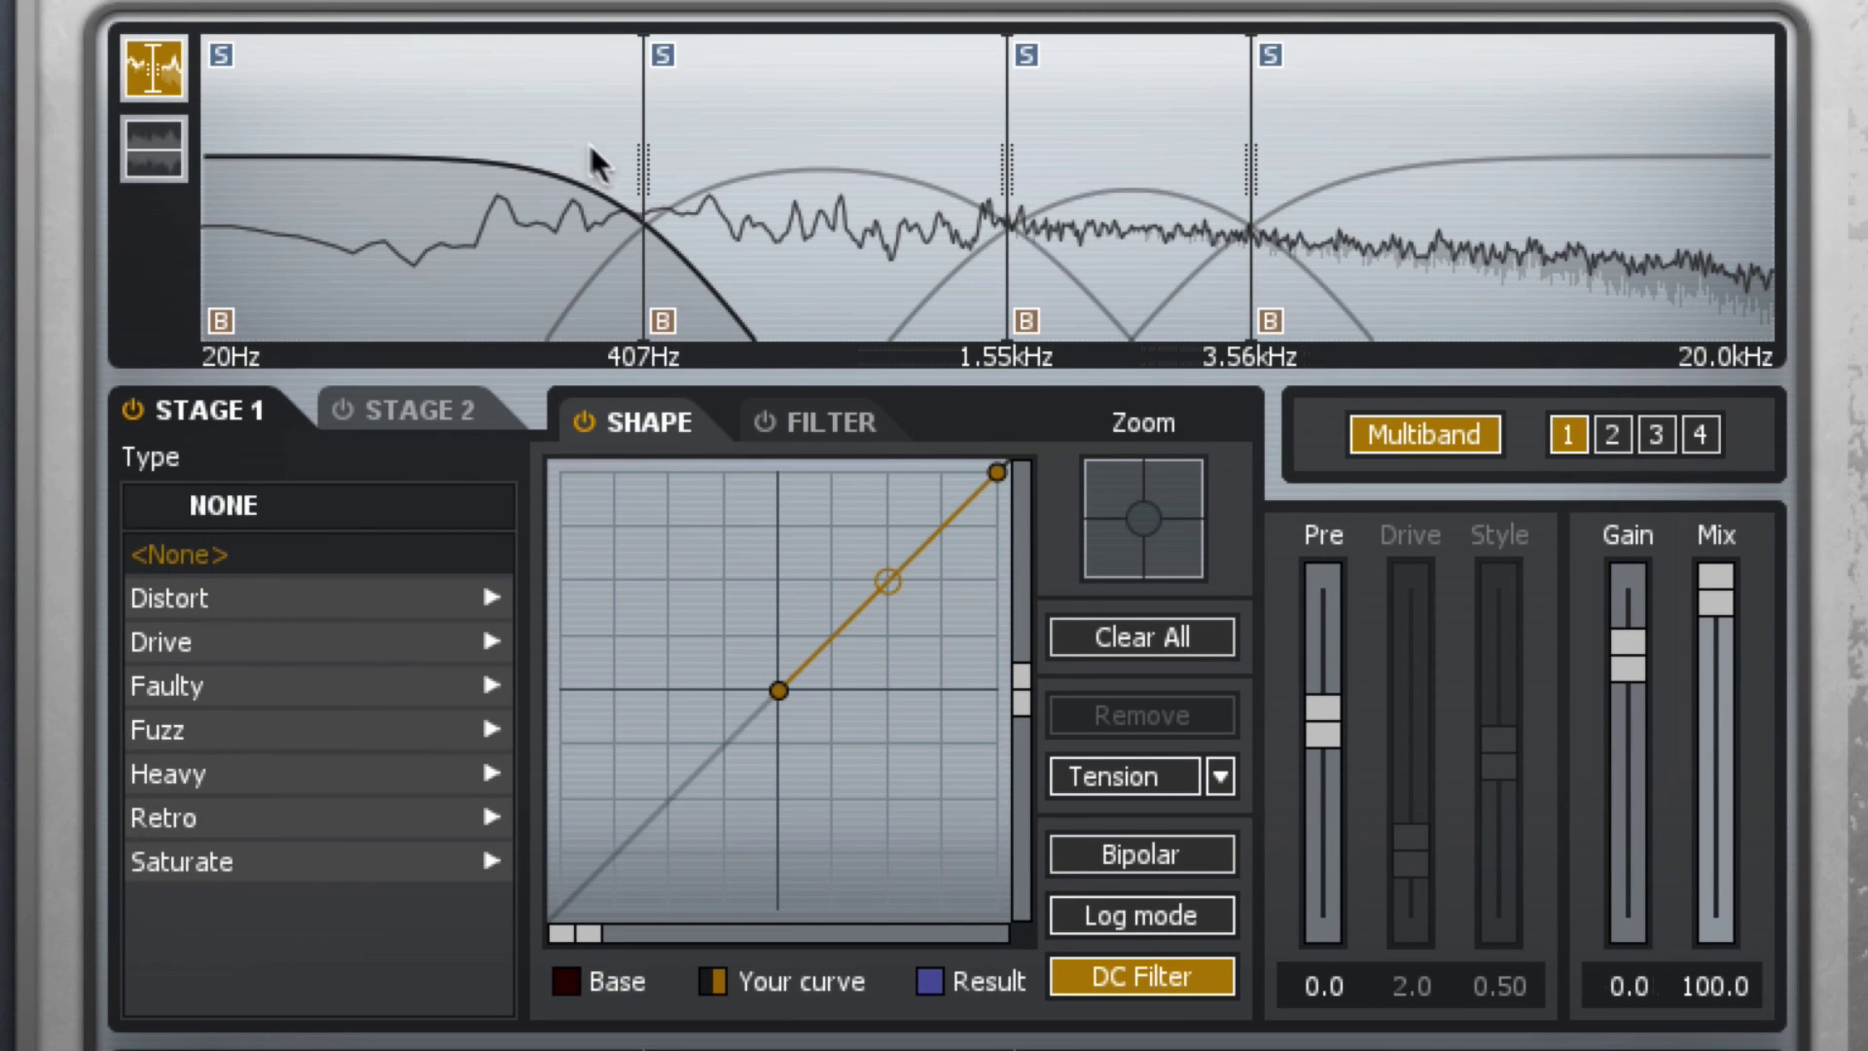
pyautogui.moveTo(629, 161); pyautogui.dragTo(565, 155)
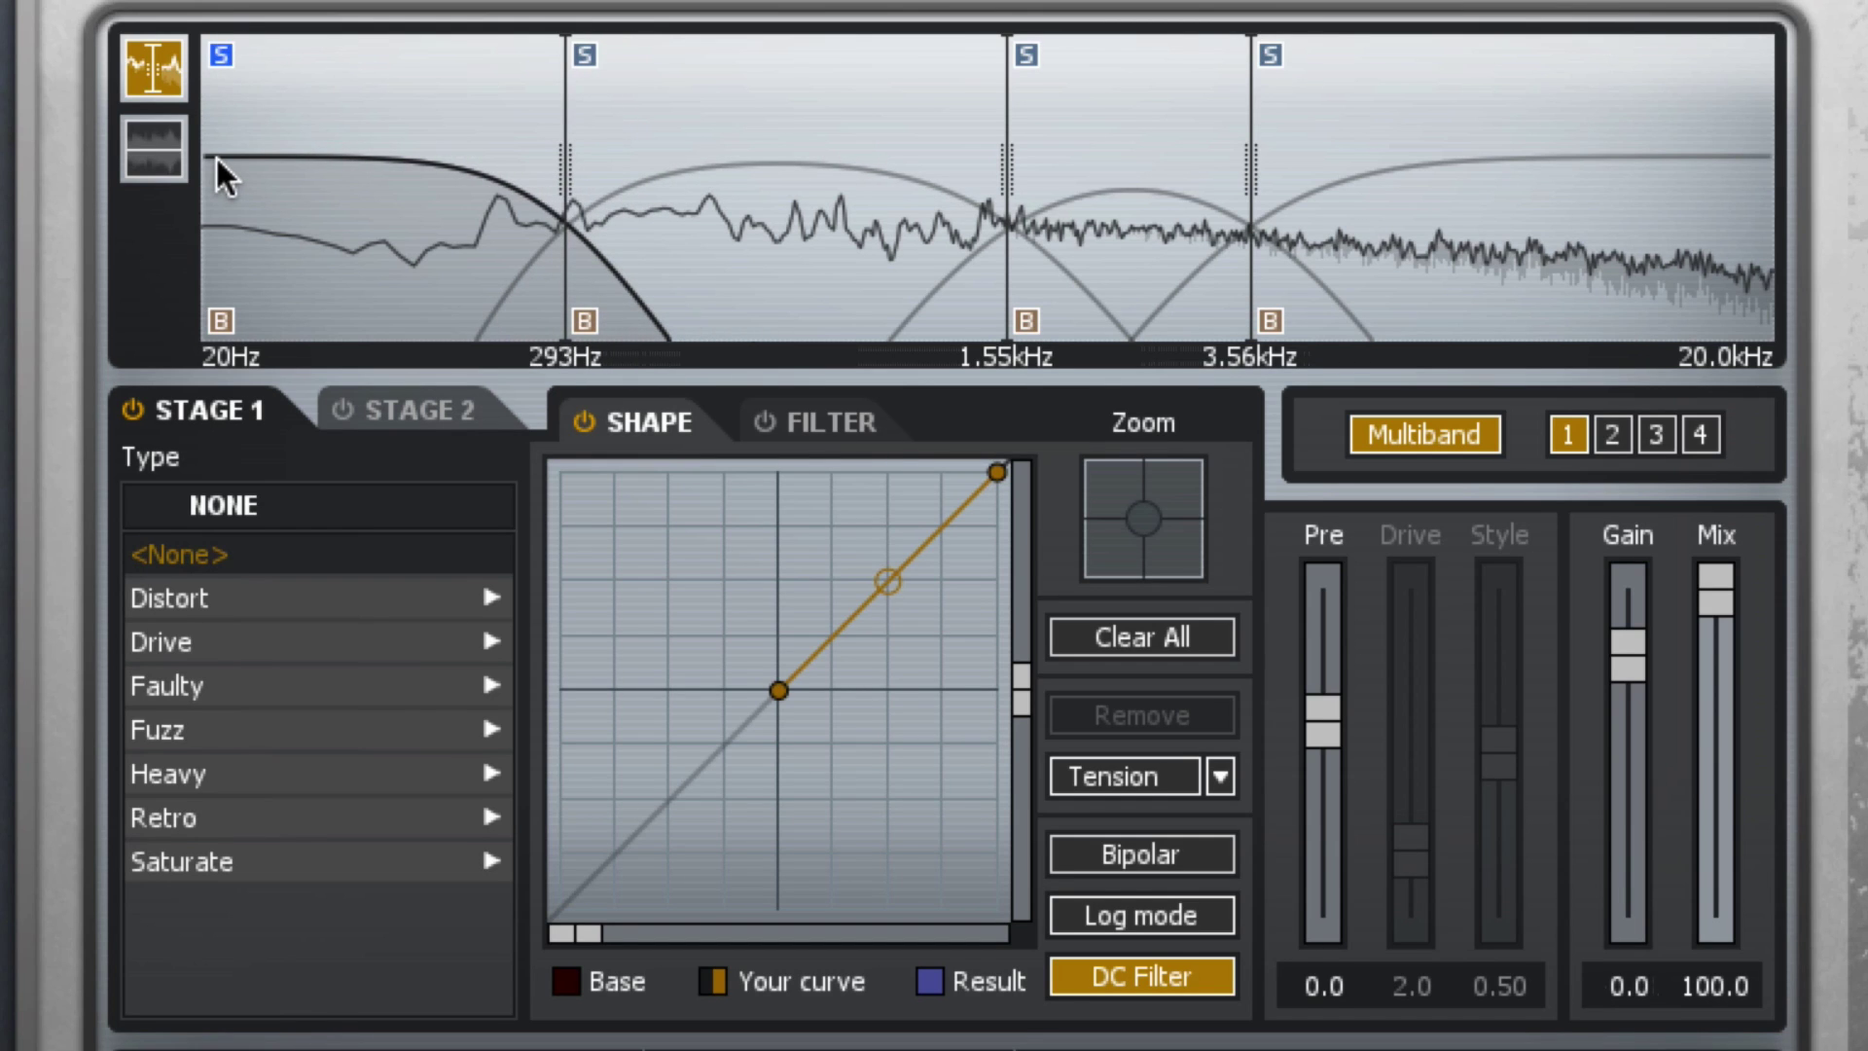
pyautogui.moveTo(562, 166); pyautogui.dragTo(556, 168)
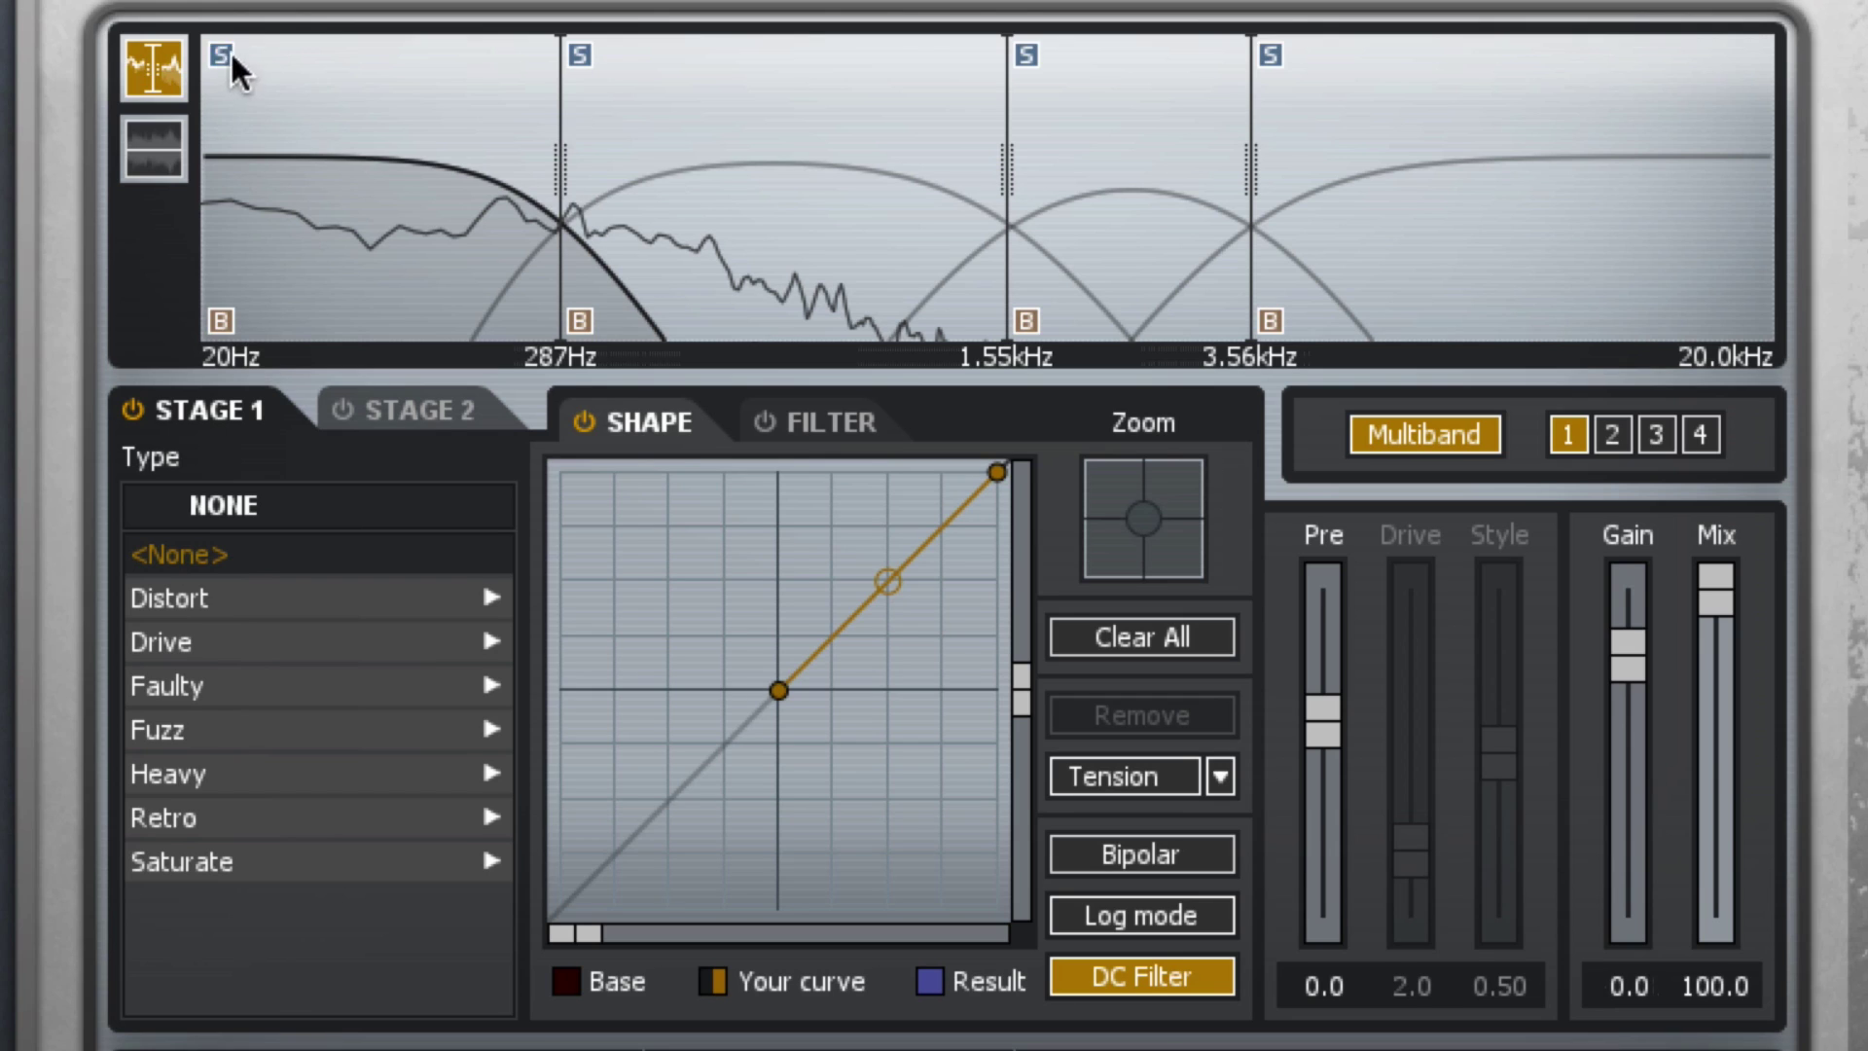
# Step: Raise an added point on band 1's curve to steepen it, enable Bipolar, and move the matching negative point upward
pyautogui.moveTo(890, 581); pyautogui.dragTo(816, 560)
pyautogui.click(838, 587)
pyautogui.click(1114, 865)
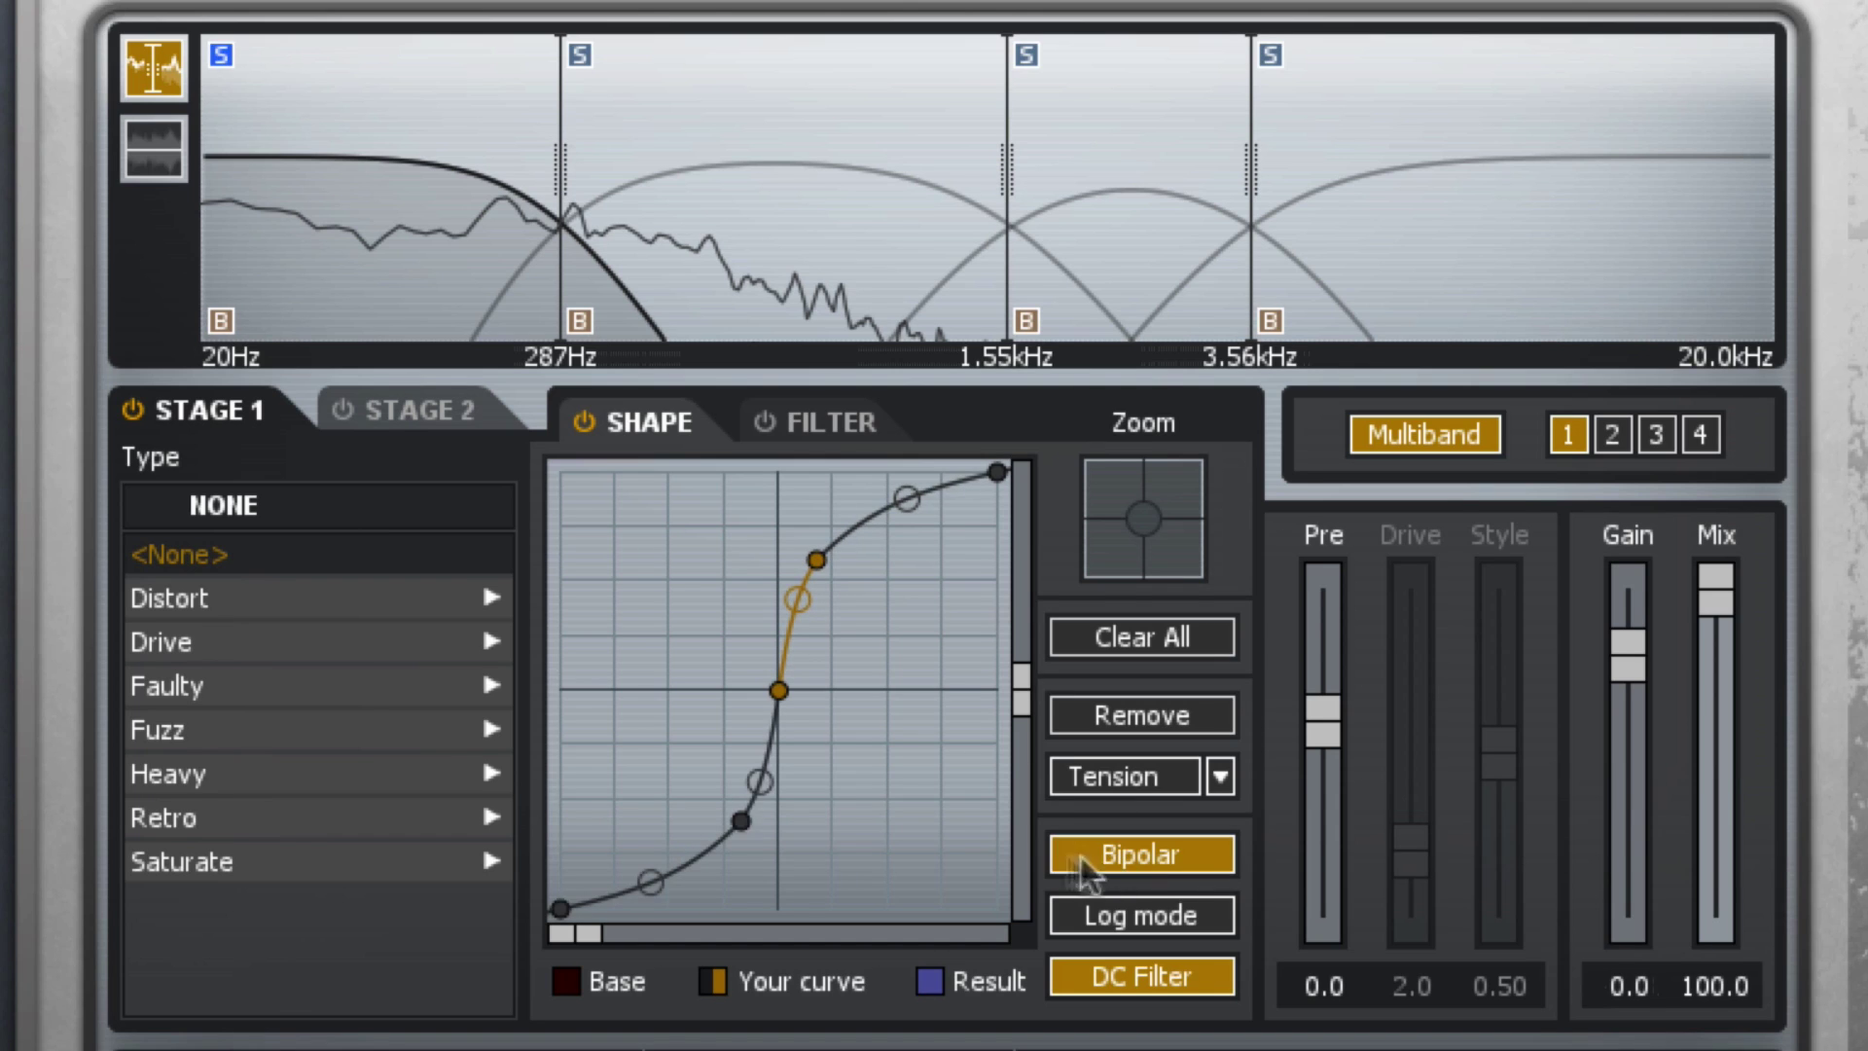
pyautogui.moveTo(743, 820); pyautogui.dragTo(742, 775)
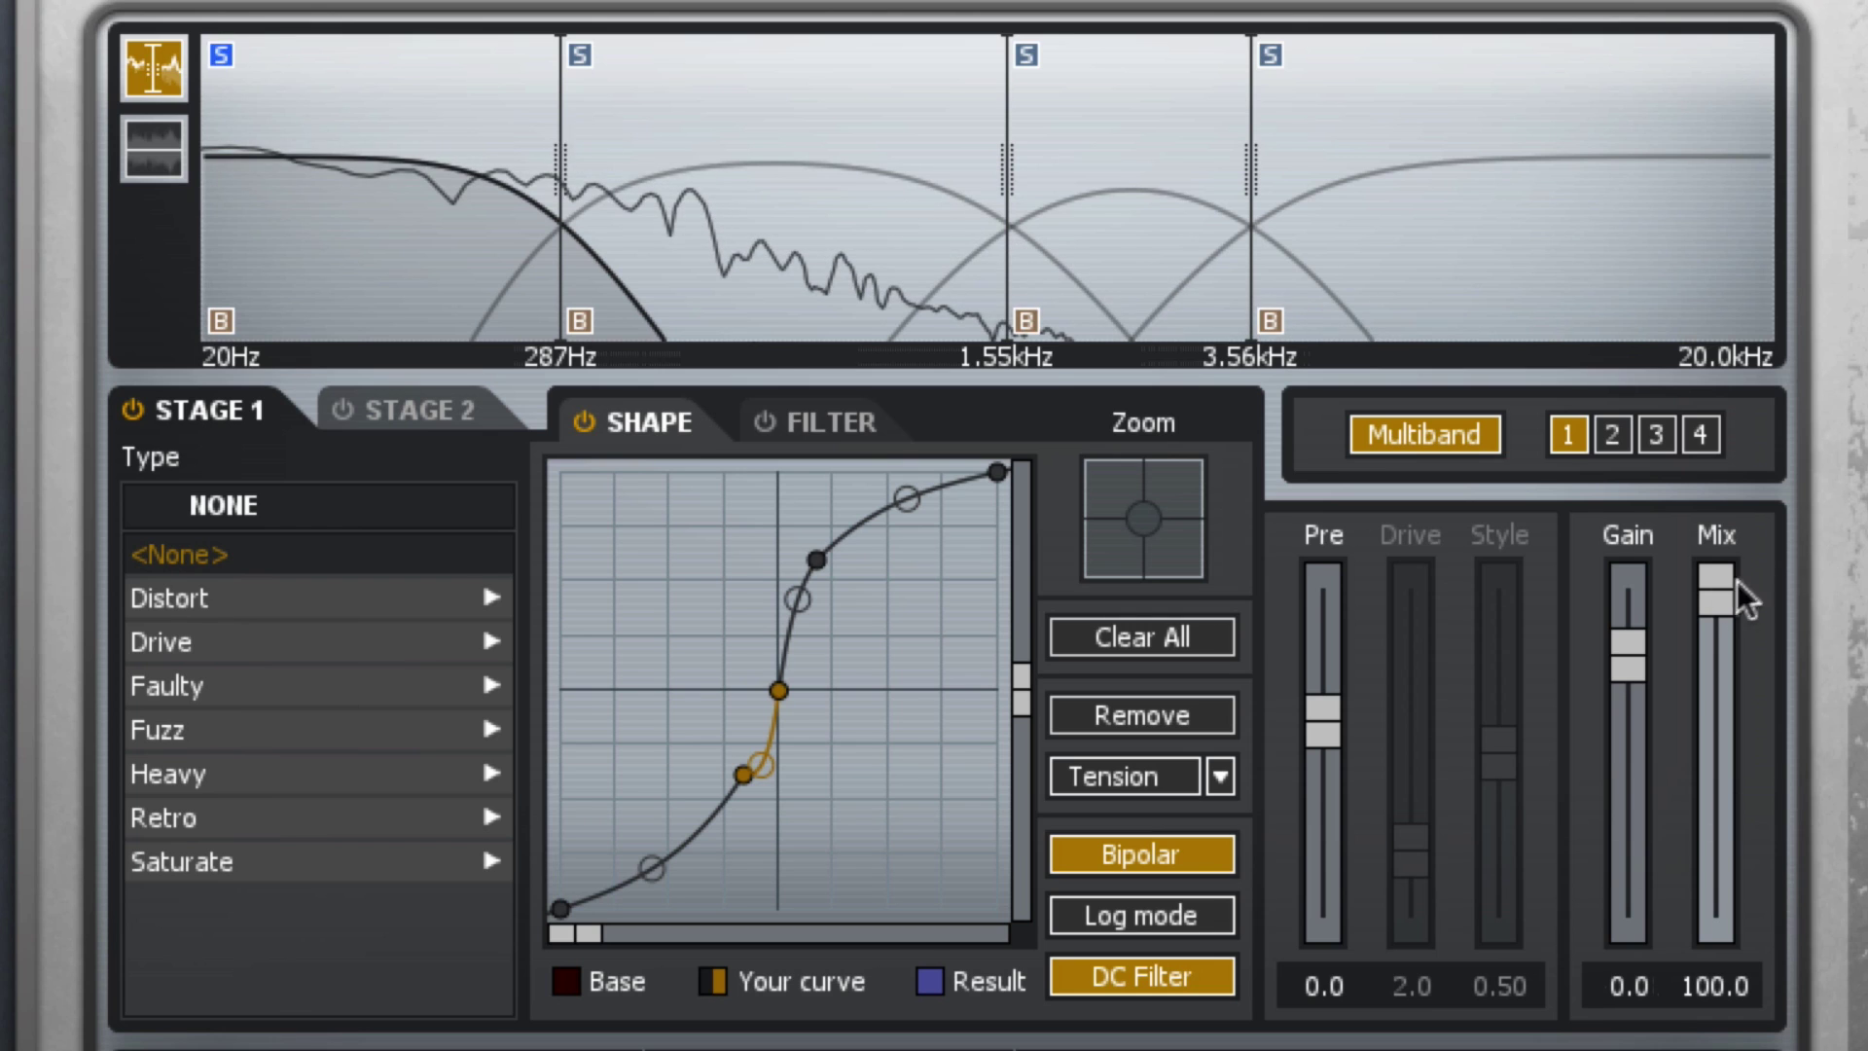
# Step: Set band 1's gain to -5.7 and its mix to 53.0
pyautogui.moveTo(1621, 648); pyautogui.dragTo(1621, 676)
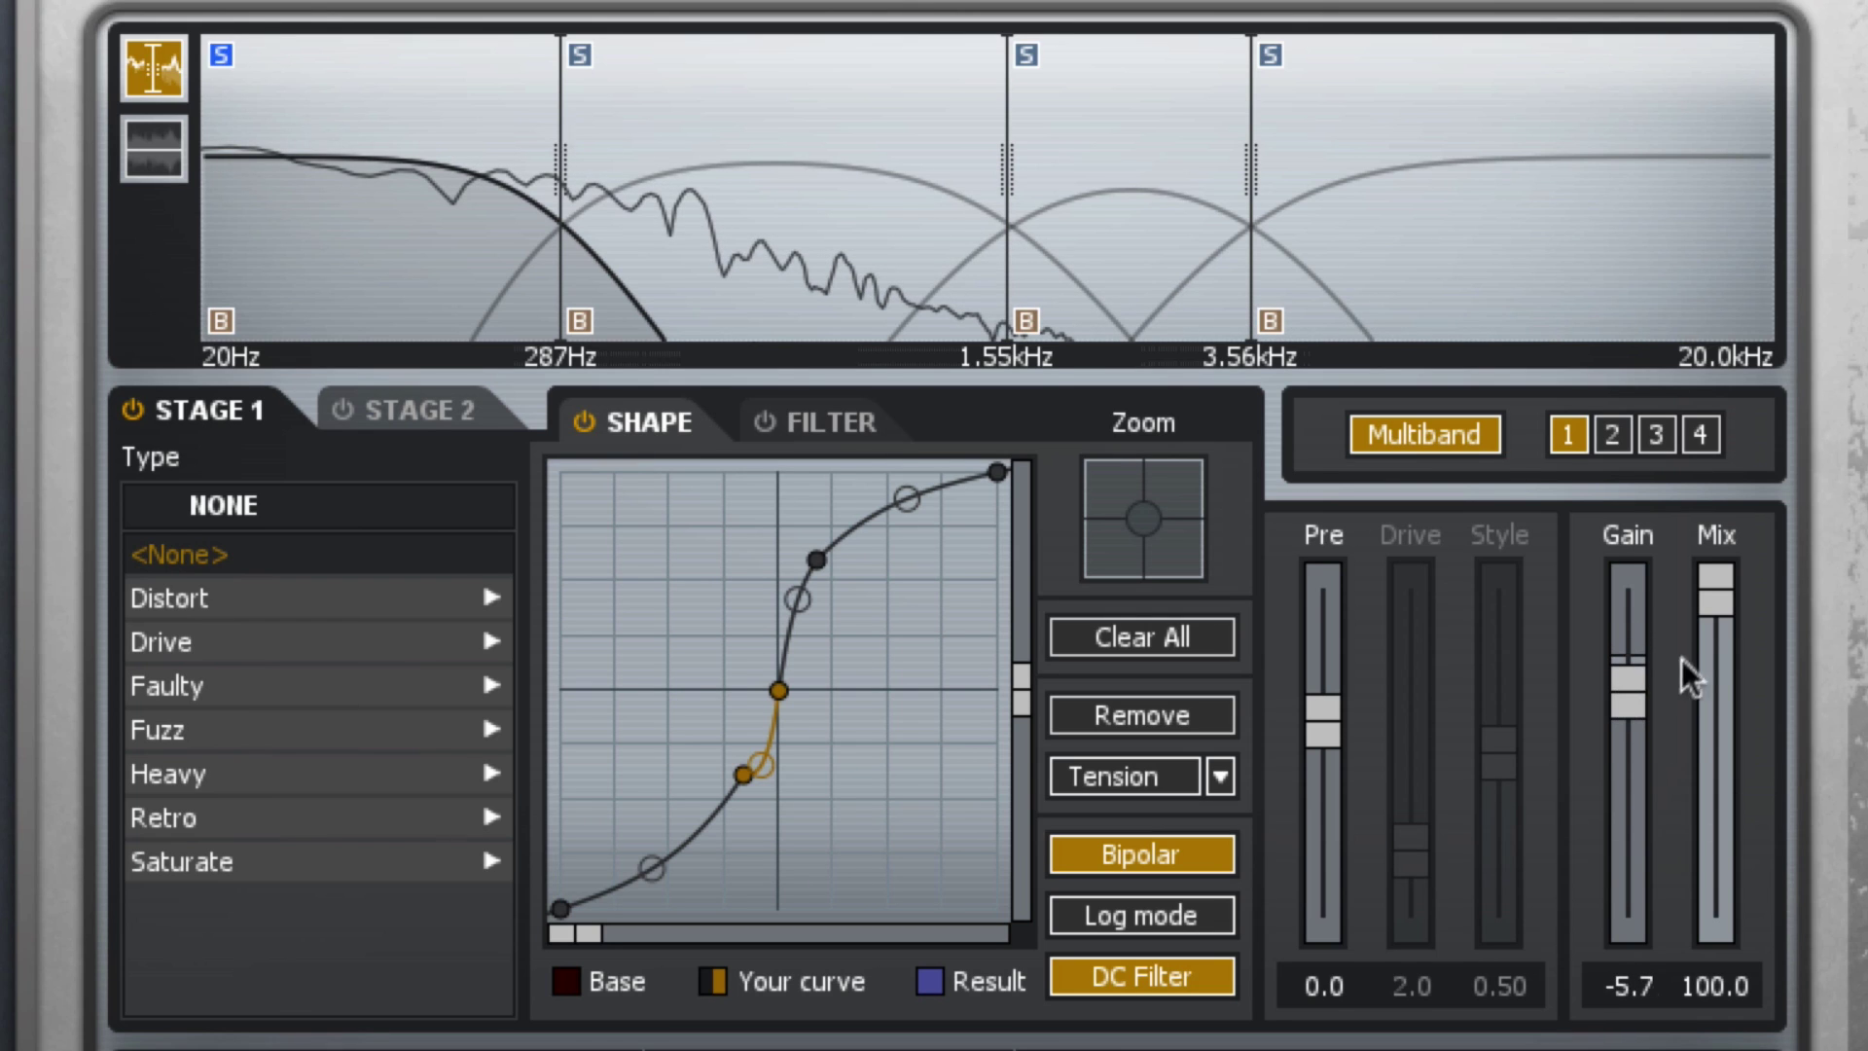
pyautogui.moveTo(1722, 598); pyautogui.dragTo(1722, 761)
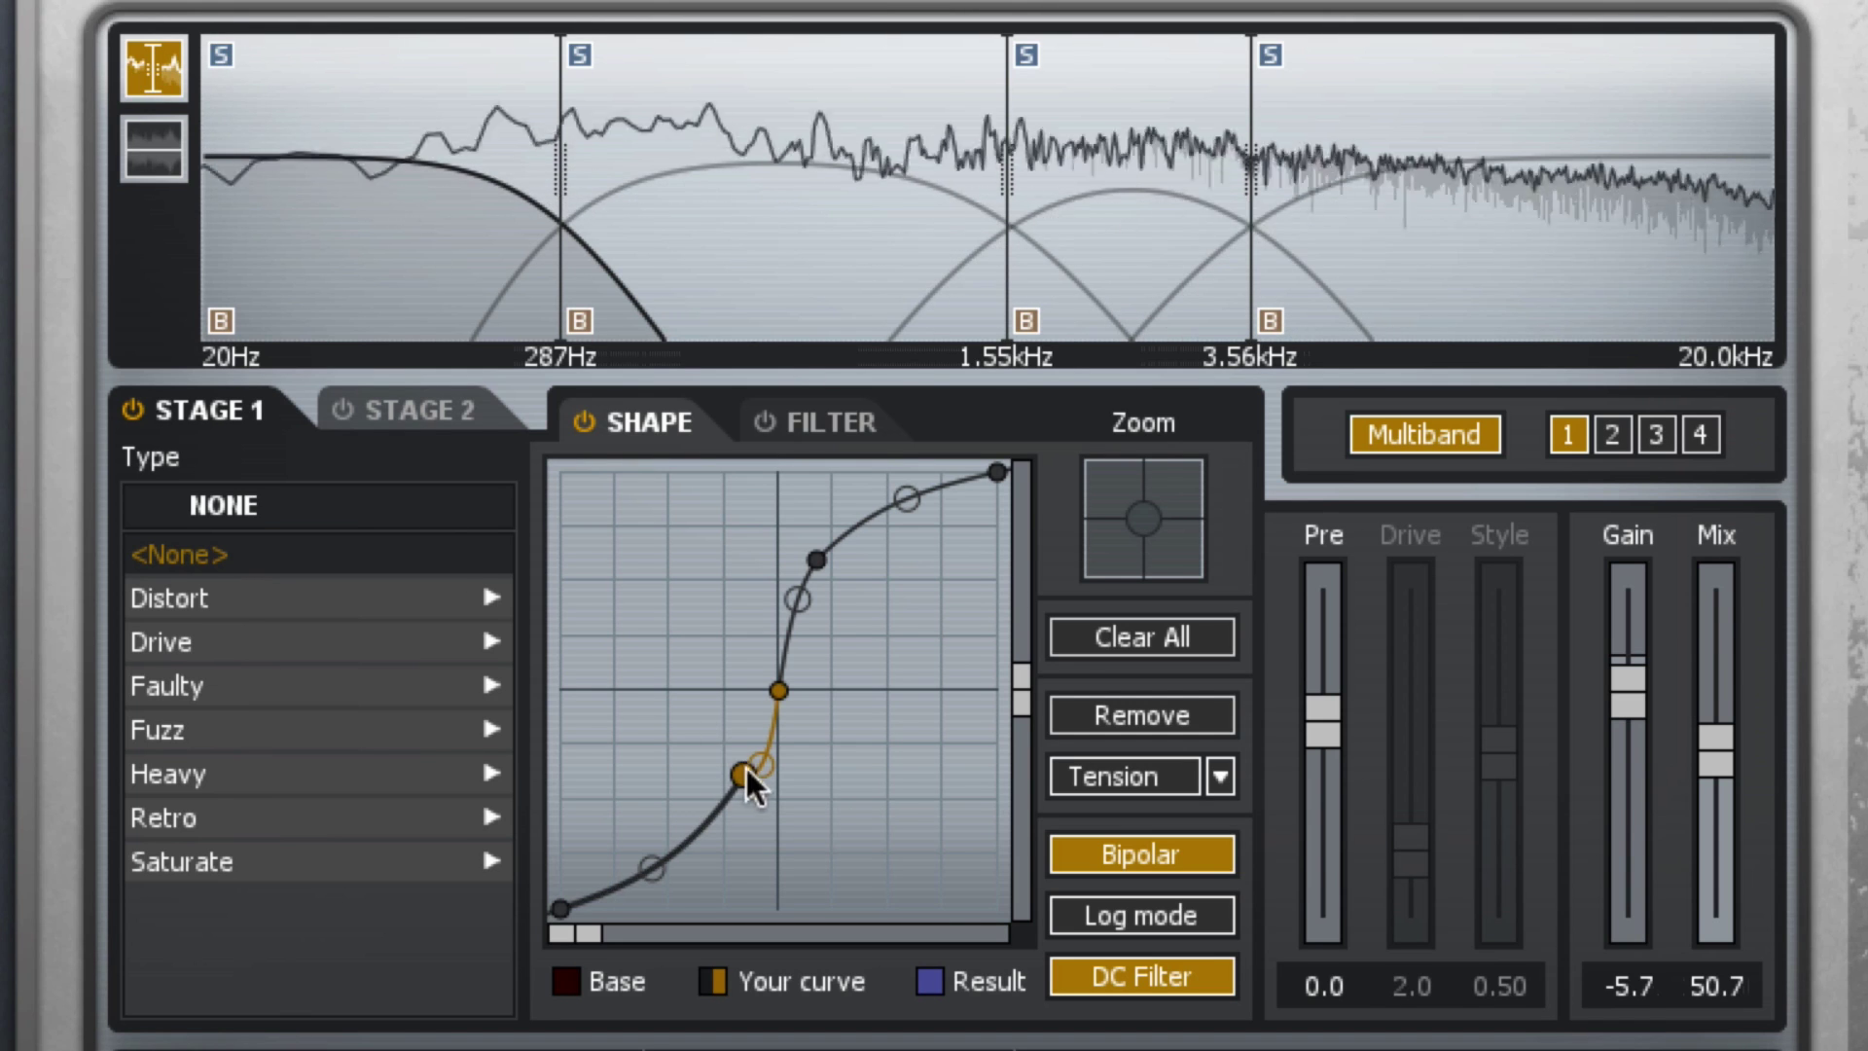
pyautogui.moveTo(1710, 759); pyautogui.dragTo(1651, 705)
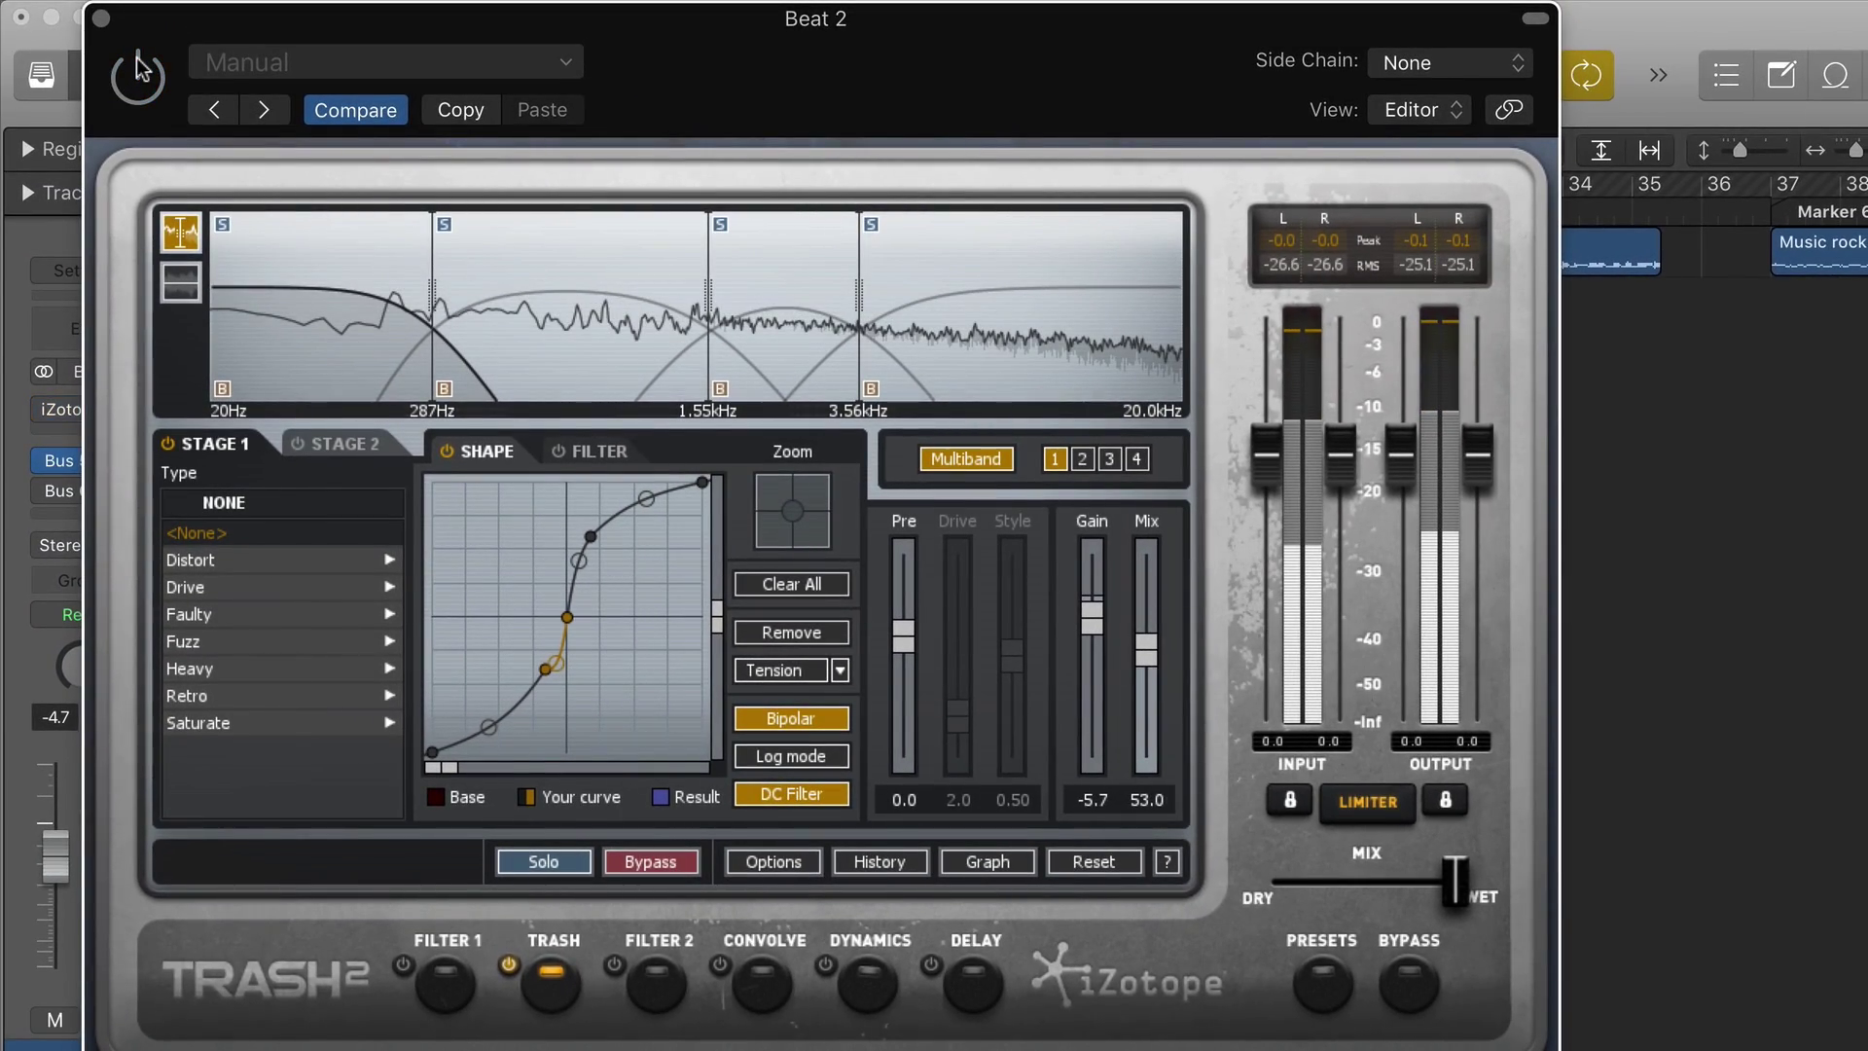
# Step: Compare the beat with the plug-in on and off, and set the cycle range to the Music bass funky region
pyautogui.click(141, 70)
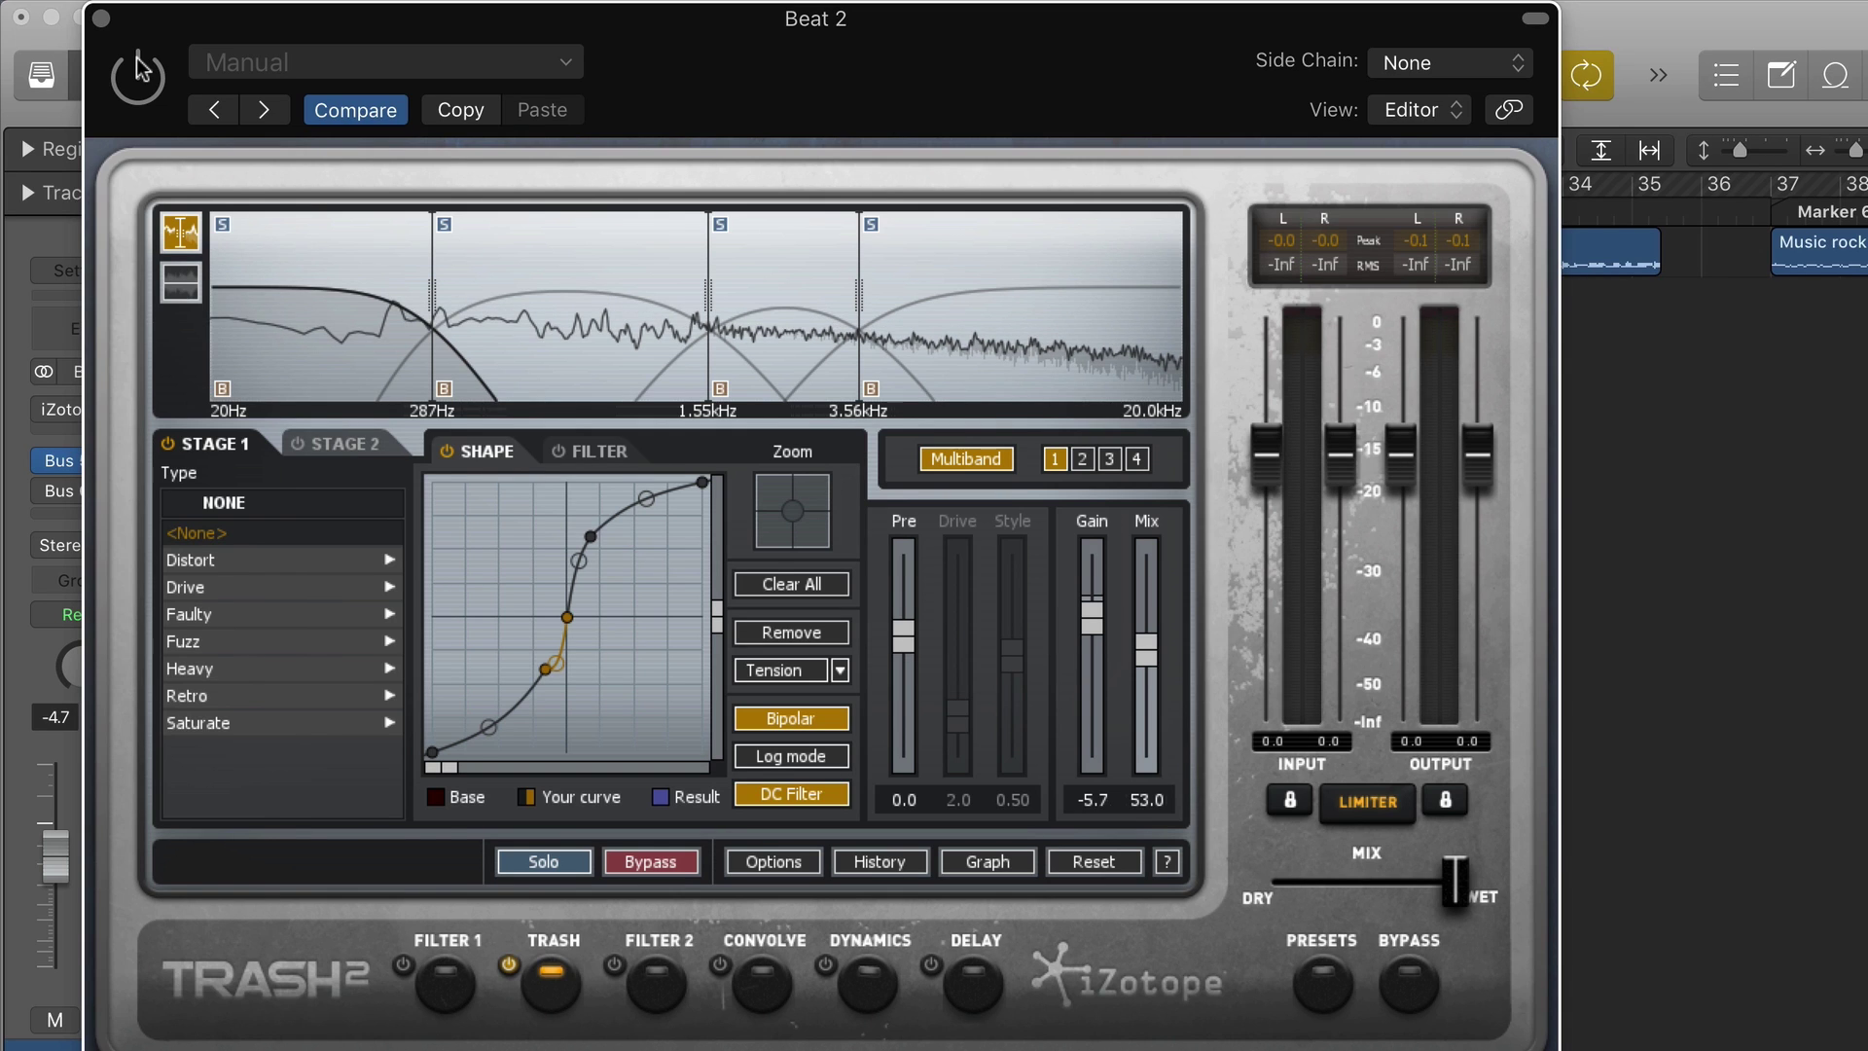
pyautogui.click(141, 70)
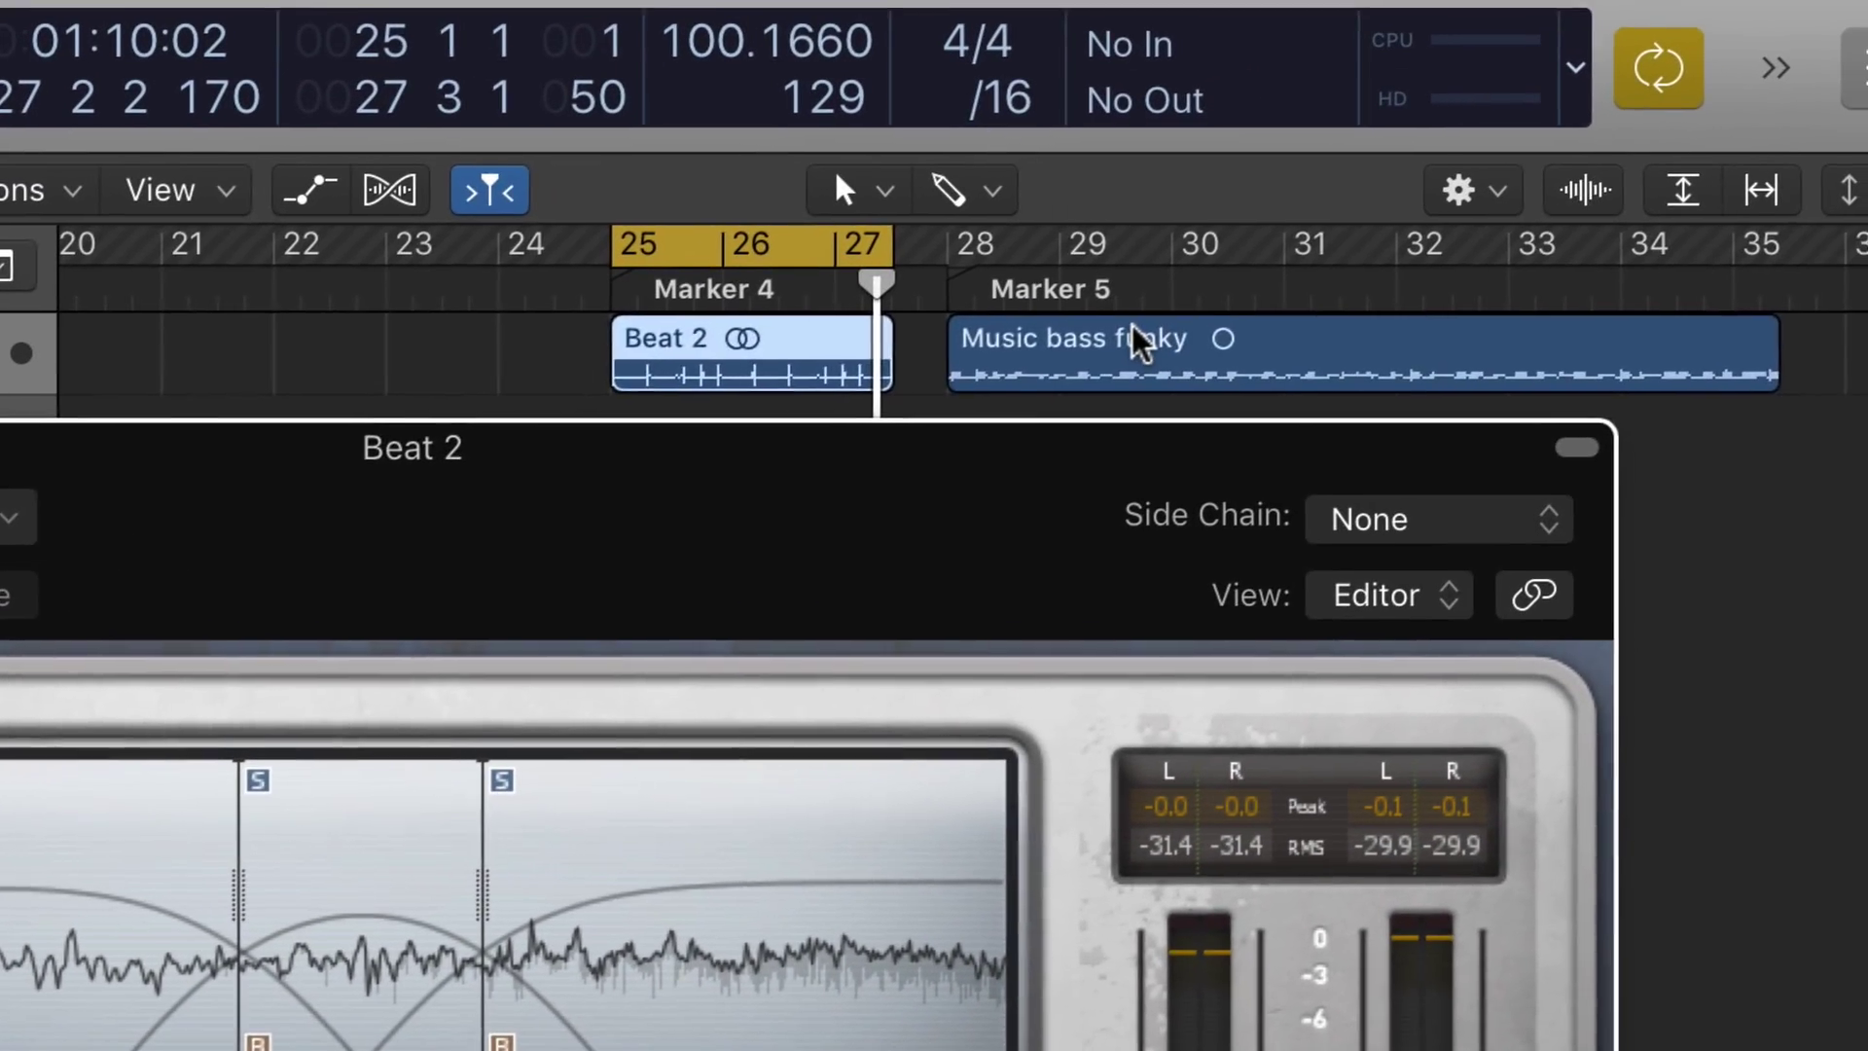
pyautogui.click(1219, 317)
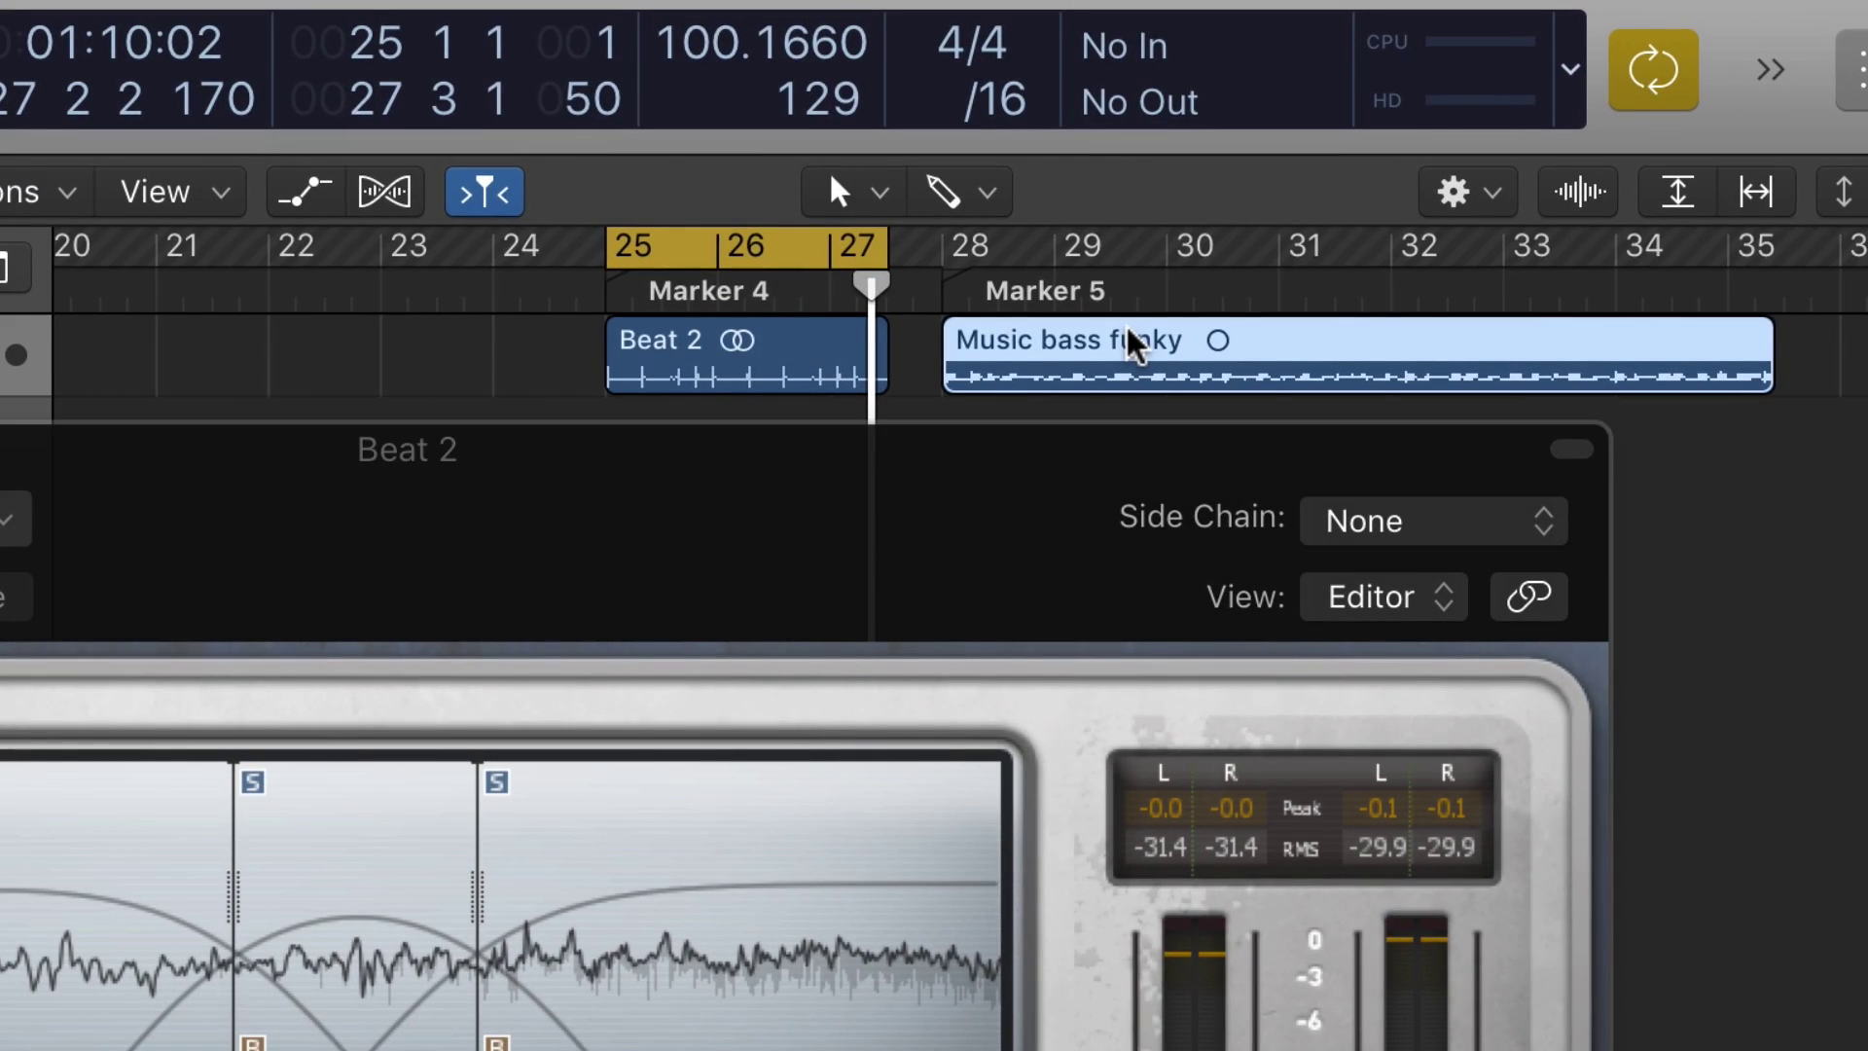
pyautogui.press('super+u')
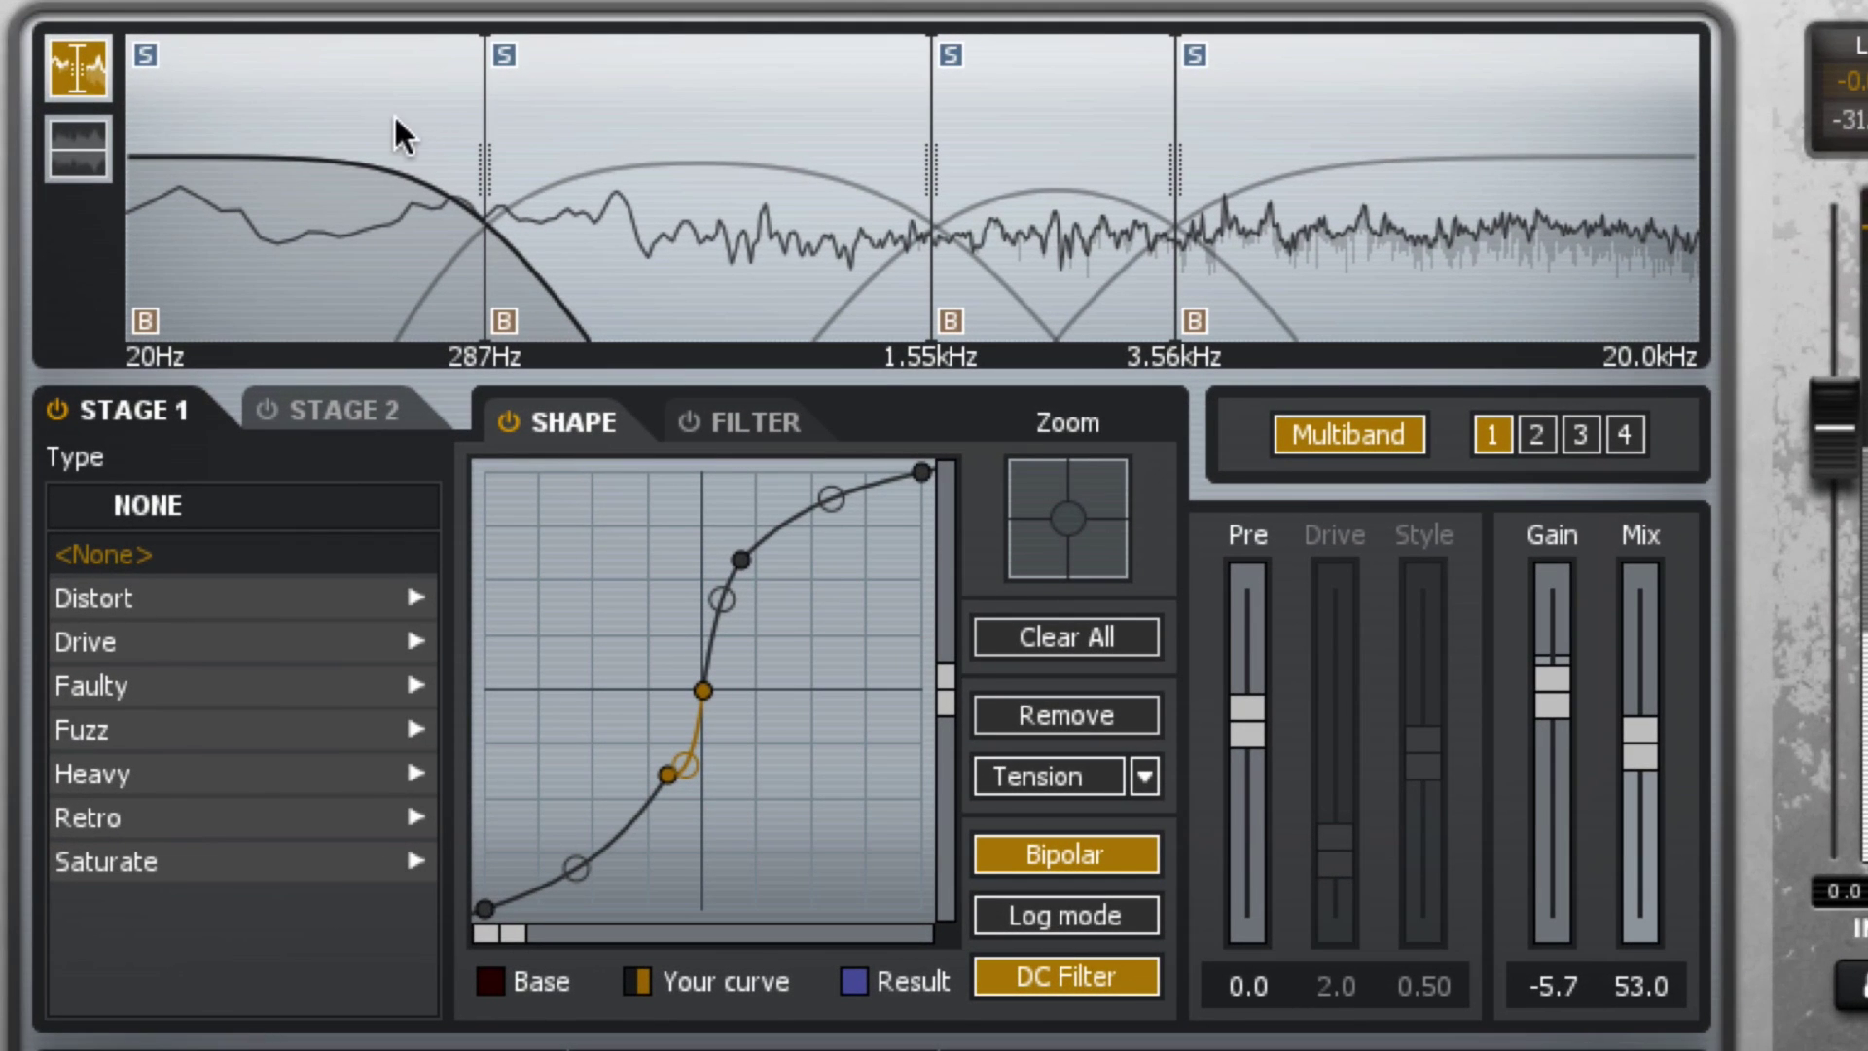
# Step: Clear band 1's curve, reset its gain to 0.0 and mix to 100.0, and reset band 3's gain to 0.0
pyautogui.click(1078, 642)
pyautogui.keyDown('alt'); pyautogui.click(1552, 729); pyautogui.keyUp('alt')
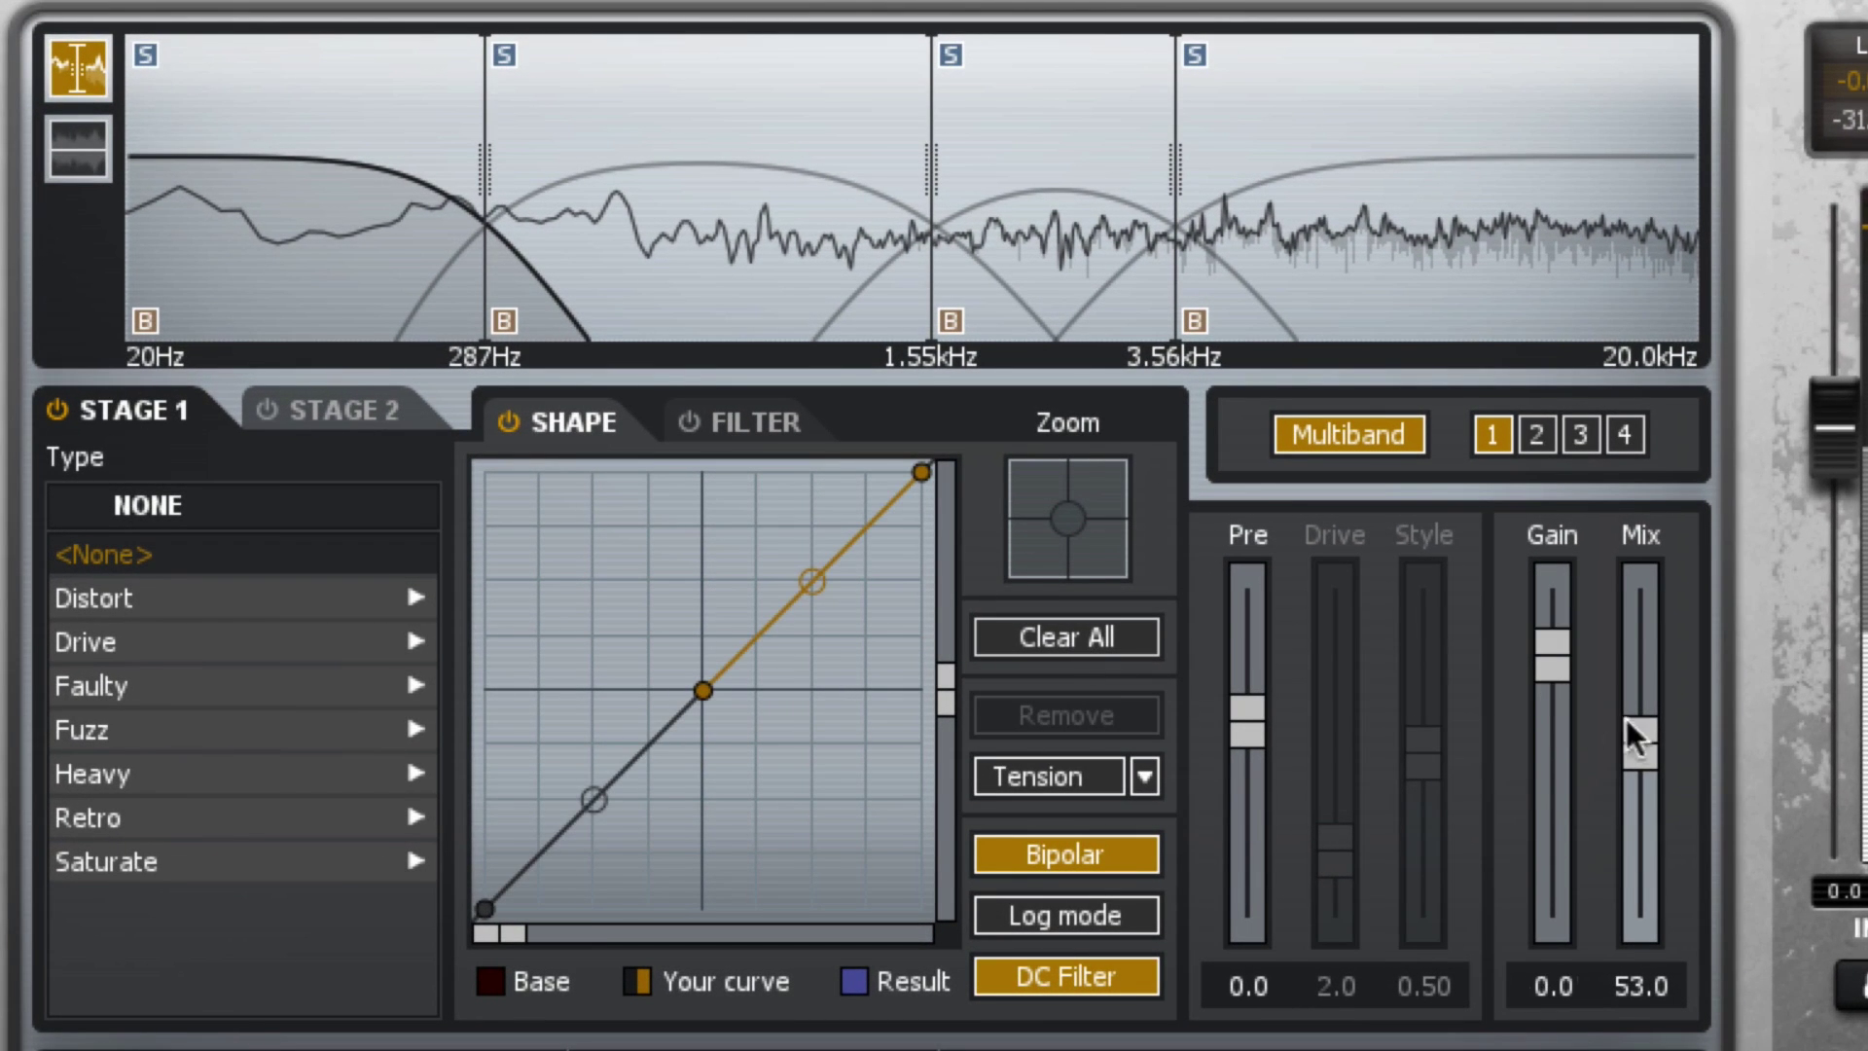
pyautogui.keyDown('alt'); pyautogui.click(1640, 741); pyautogui.keyUp('alt')
pyautogui.click(773, 115)
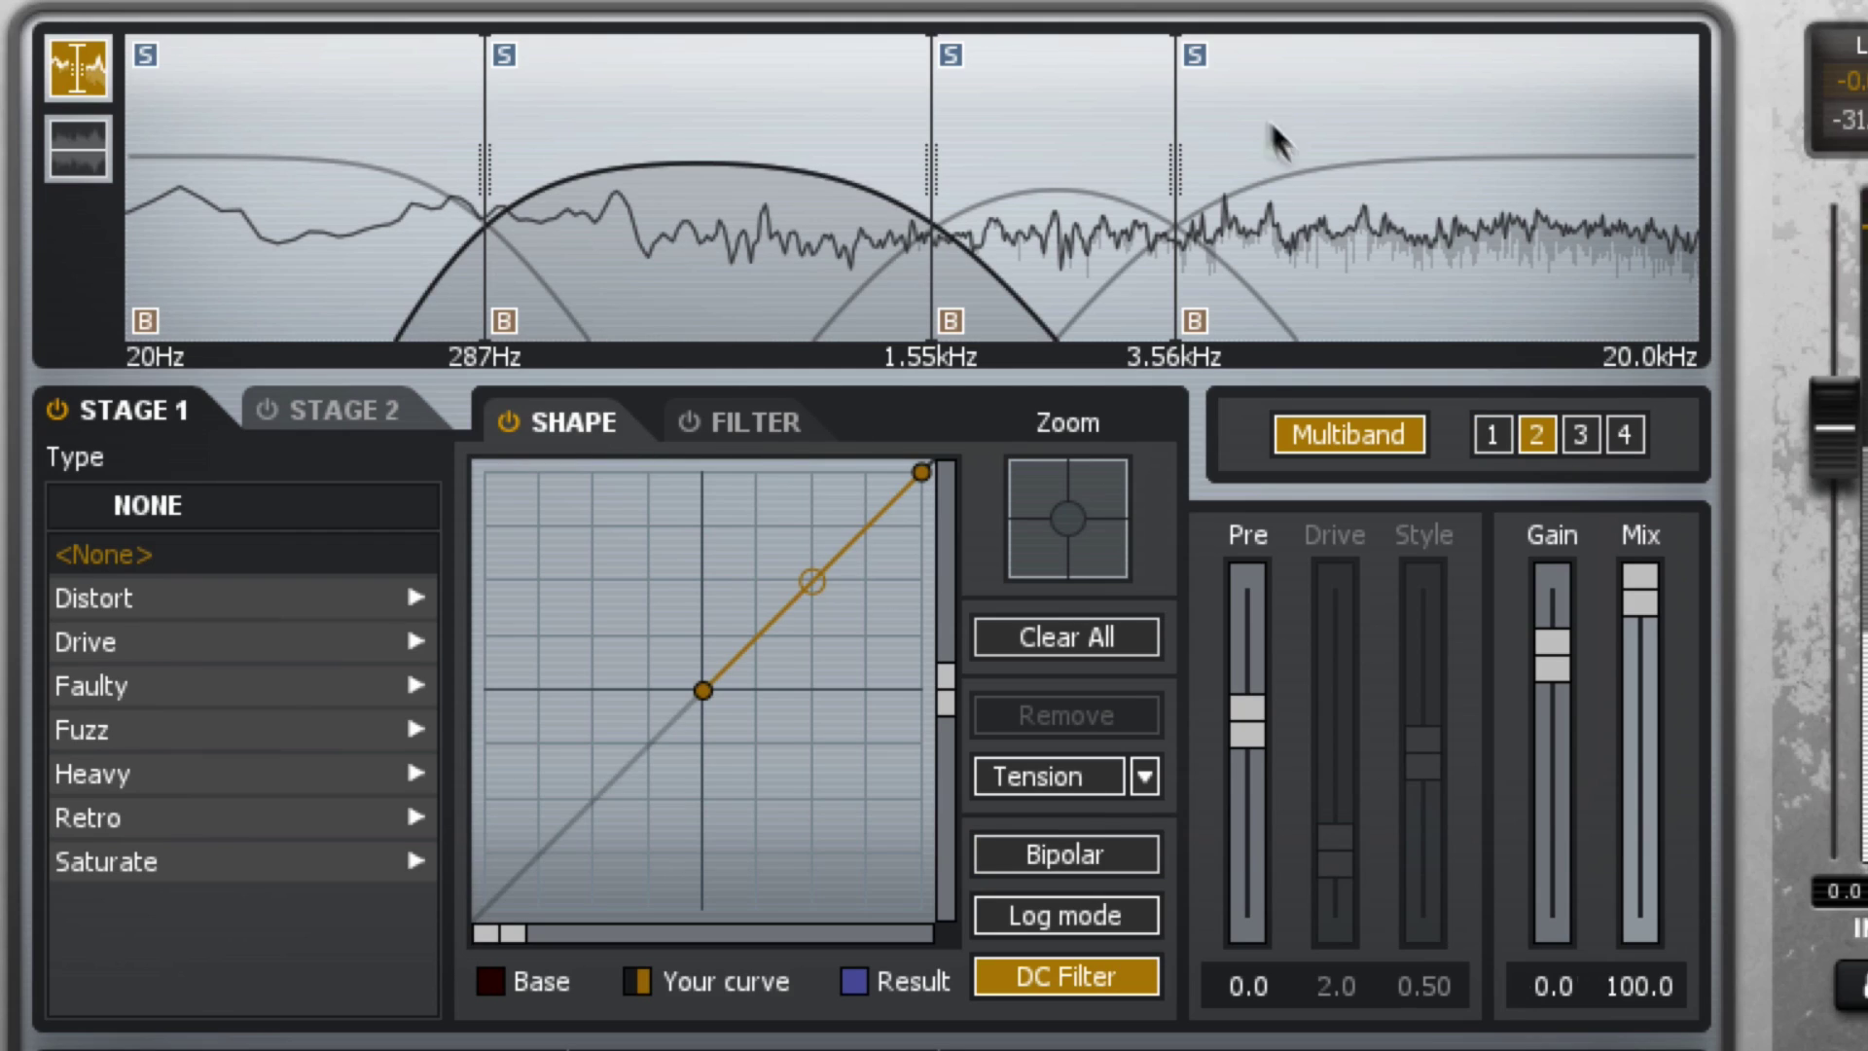
pyautogui.click(1021, 93)
pyautogui.keyDown('alt'); pyautogui.click(1551, 701); pyautogui.keyUp('alt')
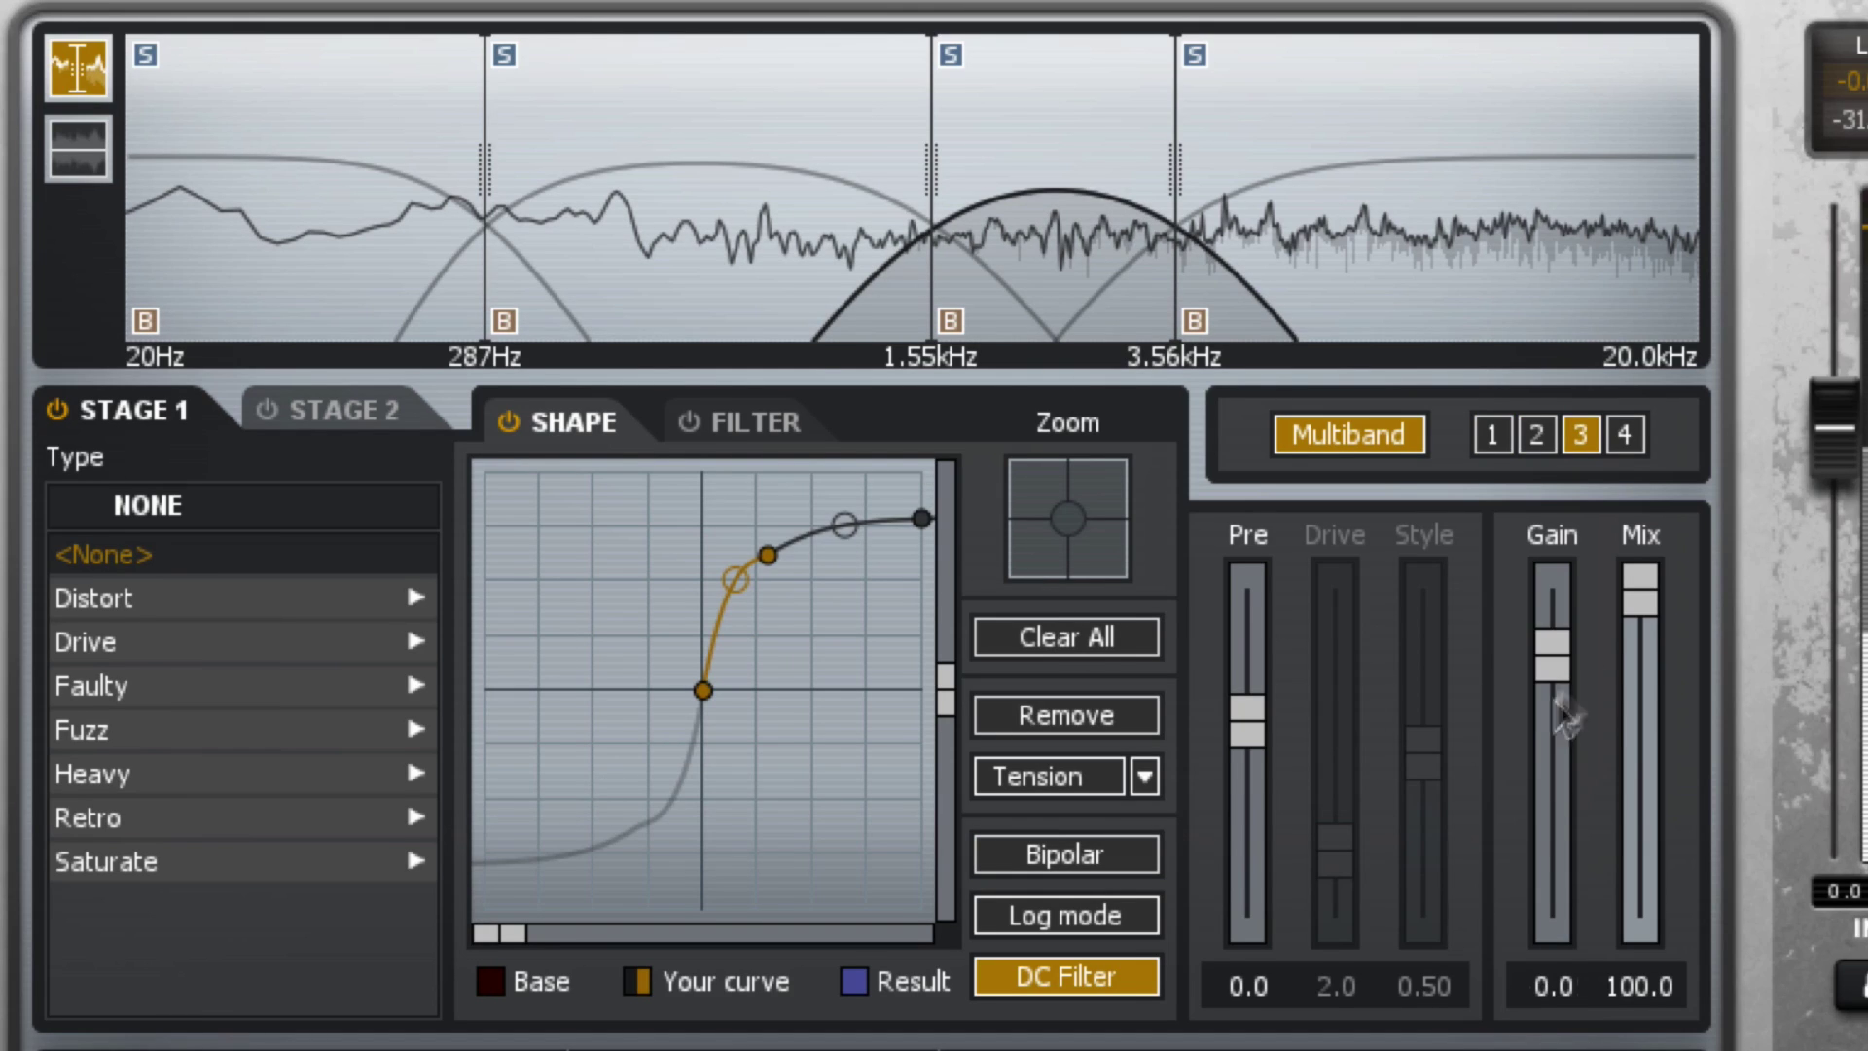
# Step: Remove the band between 1.55 kHz and 3.56 kHz, and move the remaining two crossovers to 347 Hz and 872 Hz
pyautogui.click(360, 109)
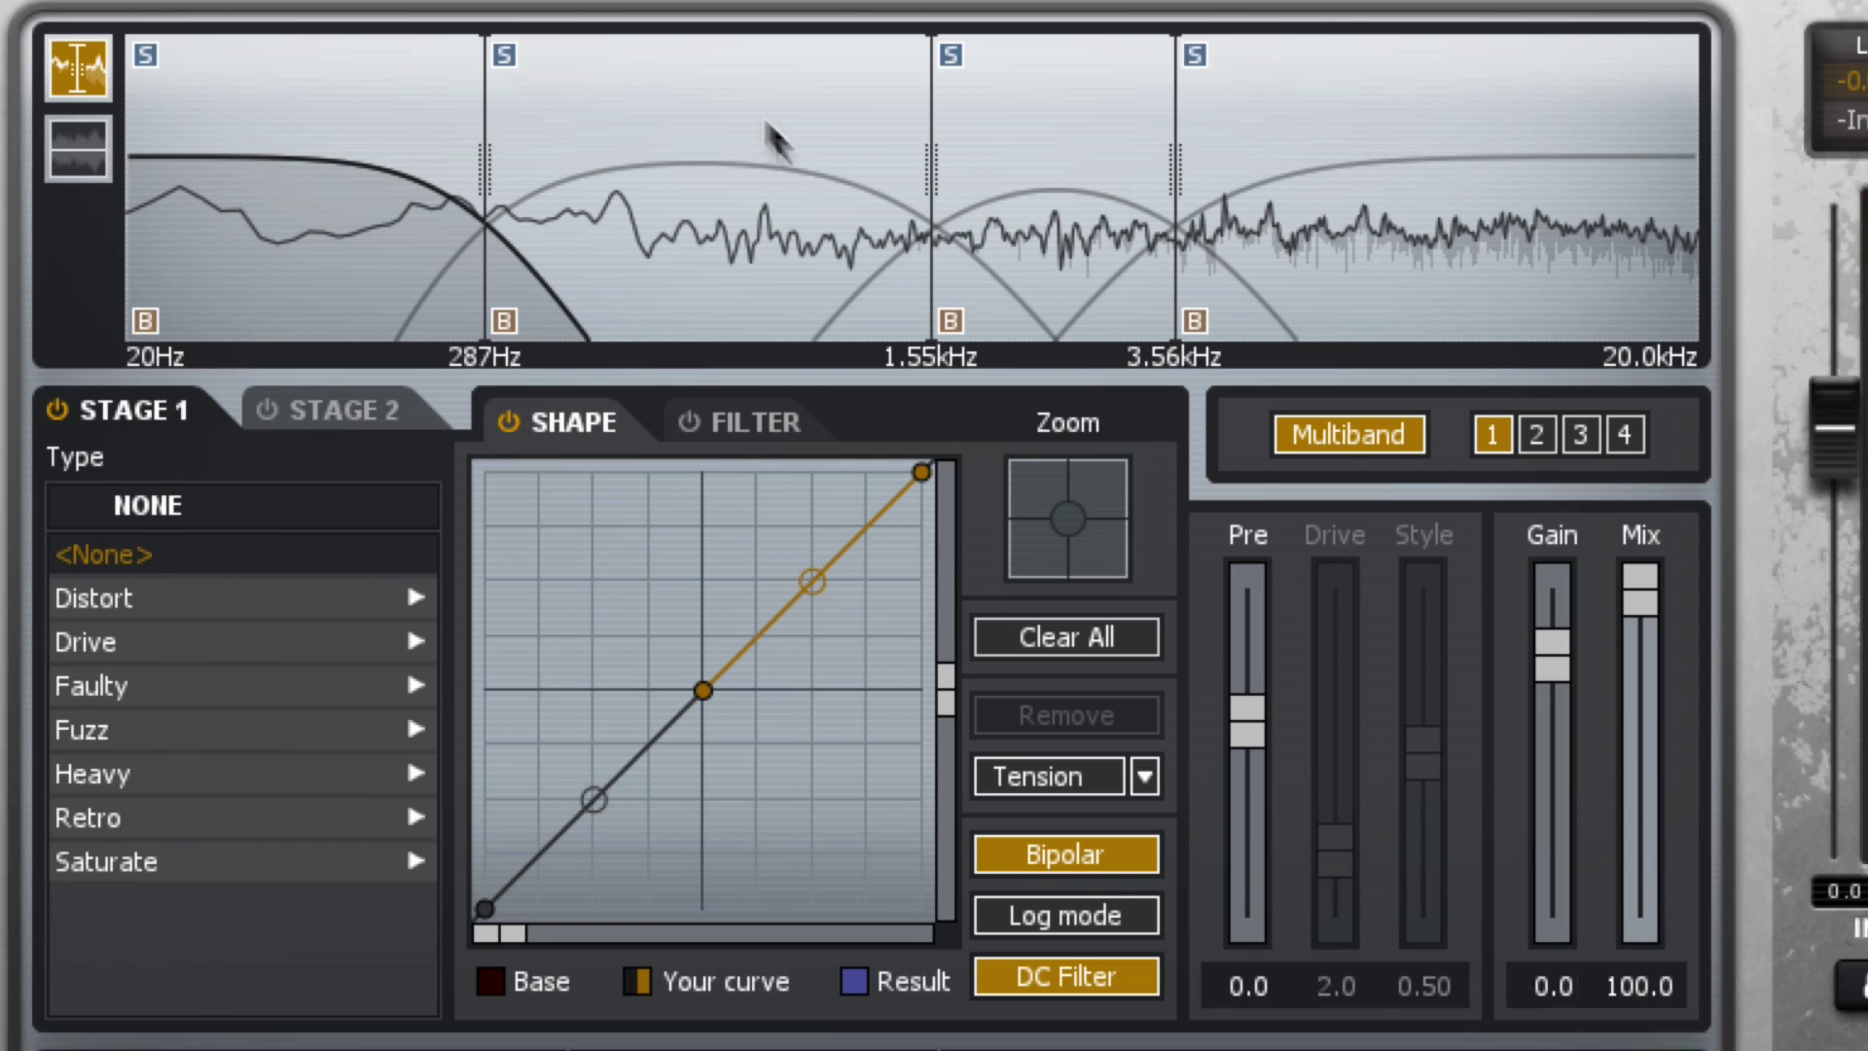
pyautogui.click(732, 115)
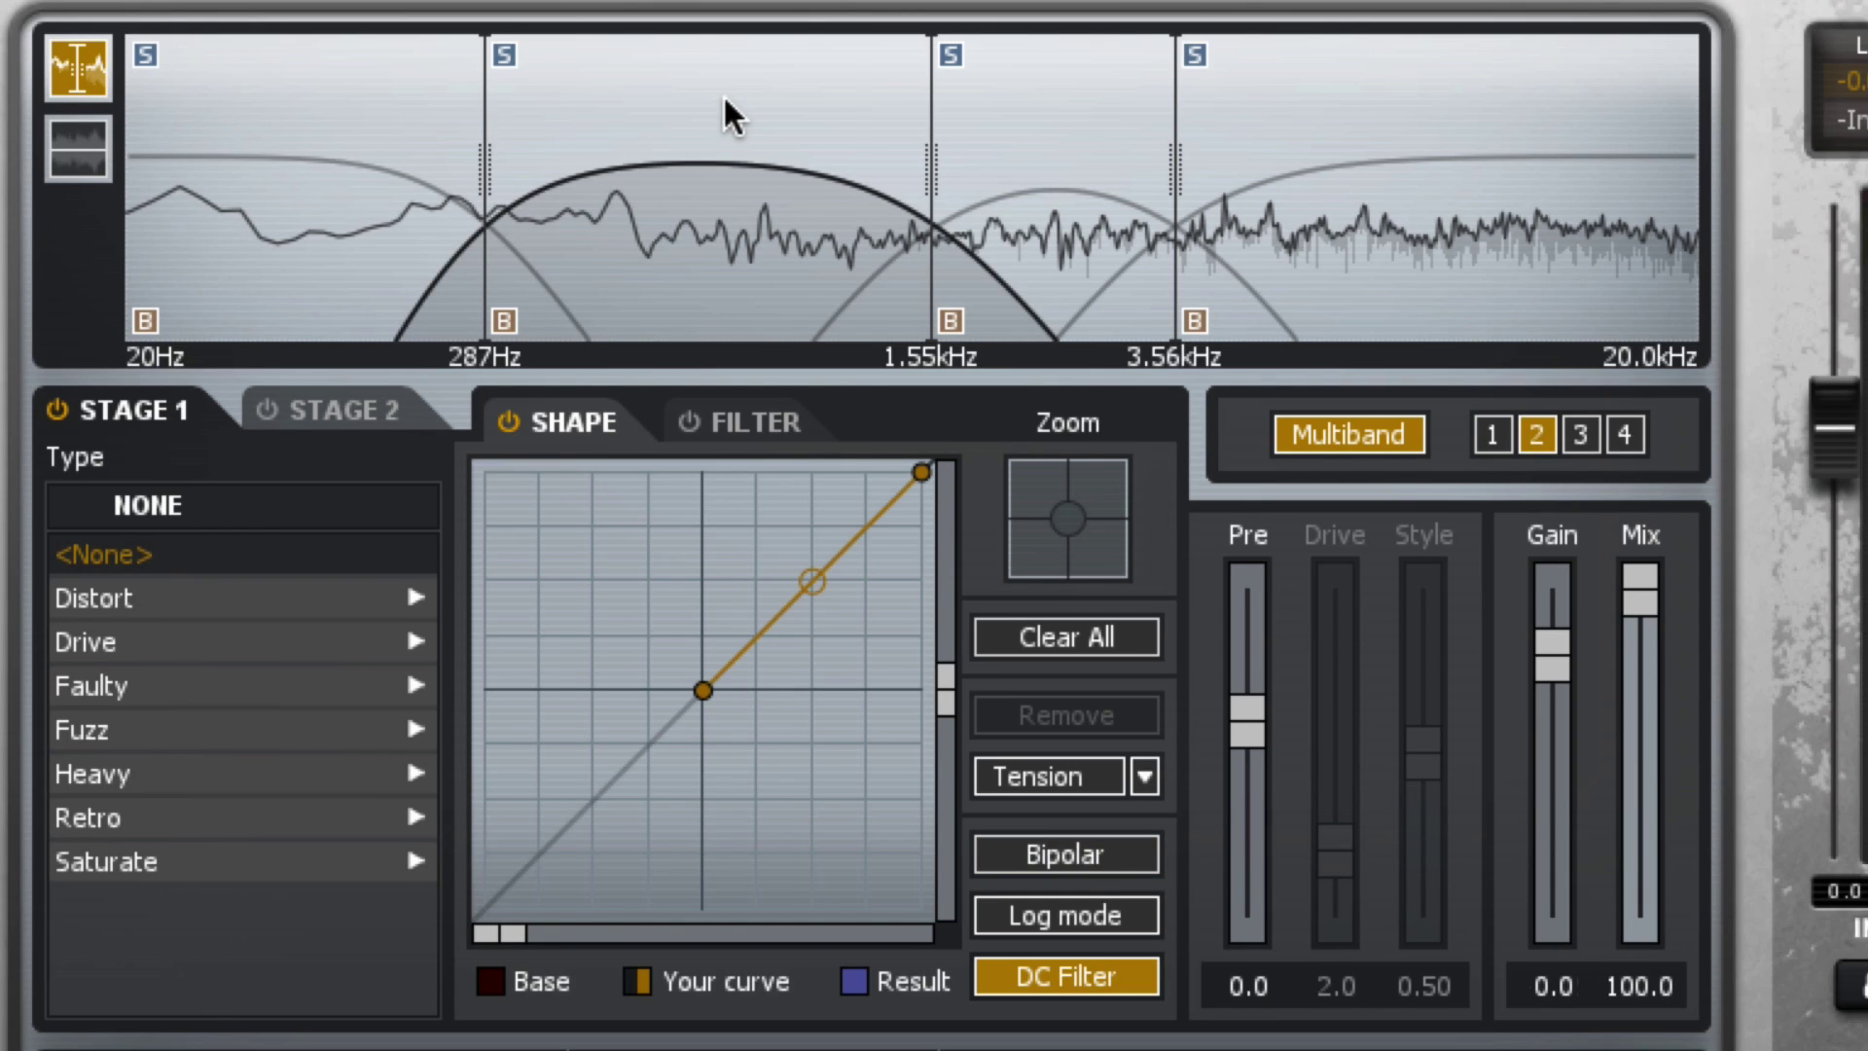
pyautogui.rightClick(1042, 106)
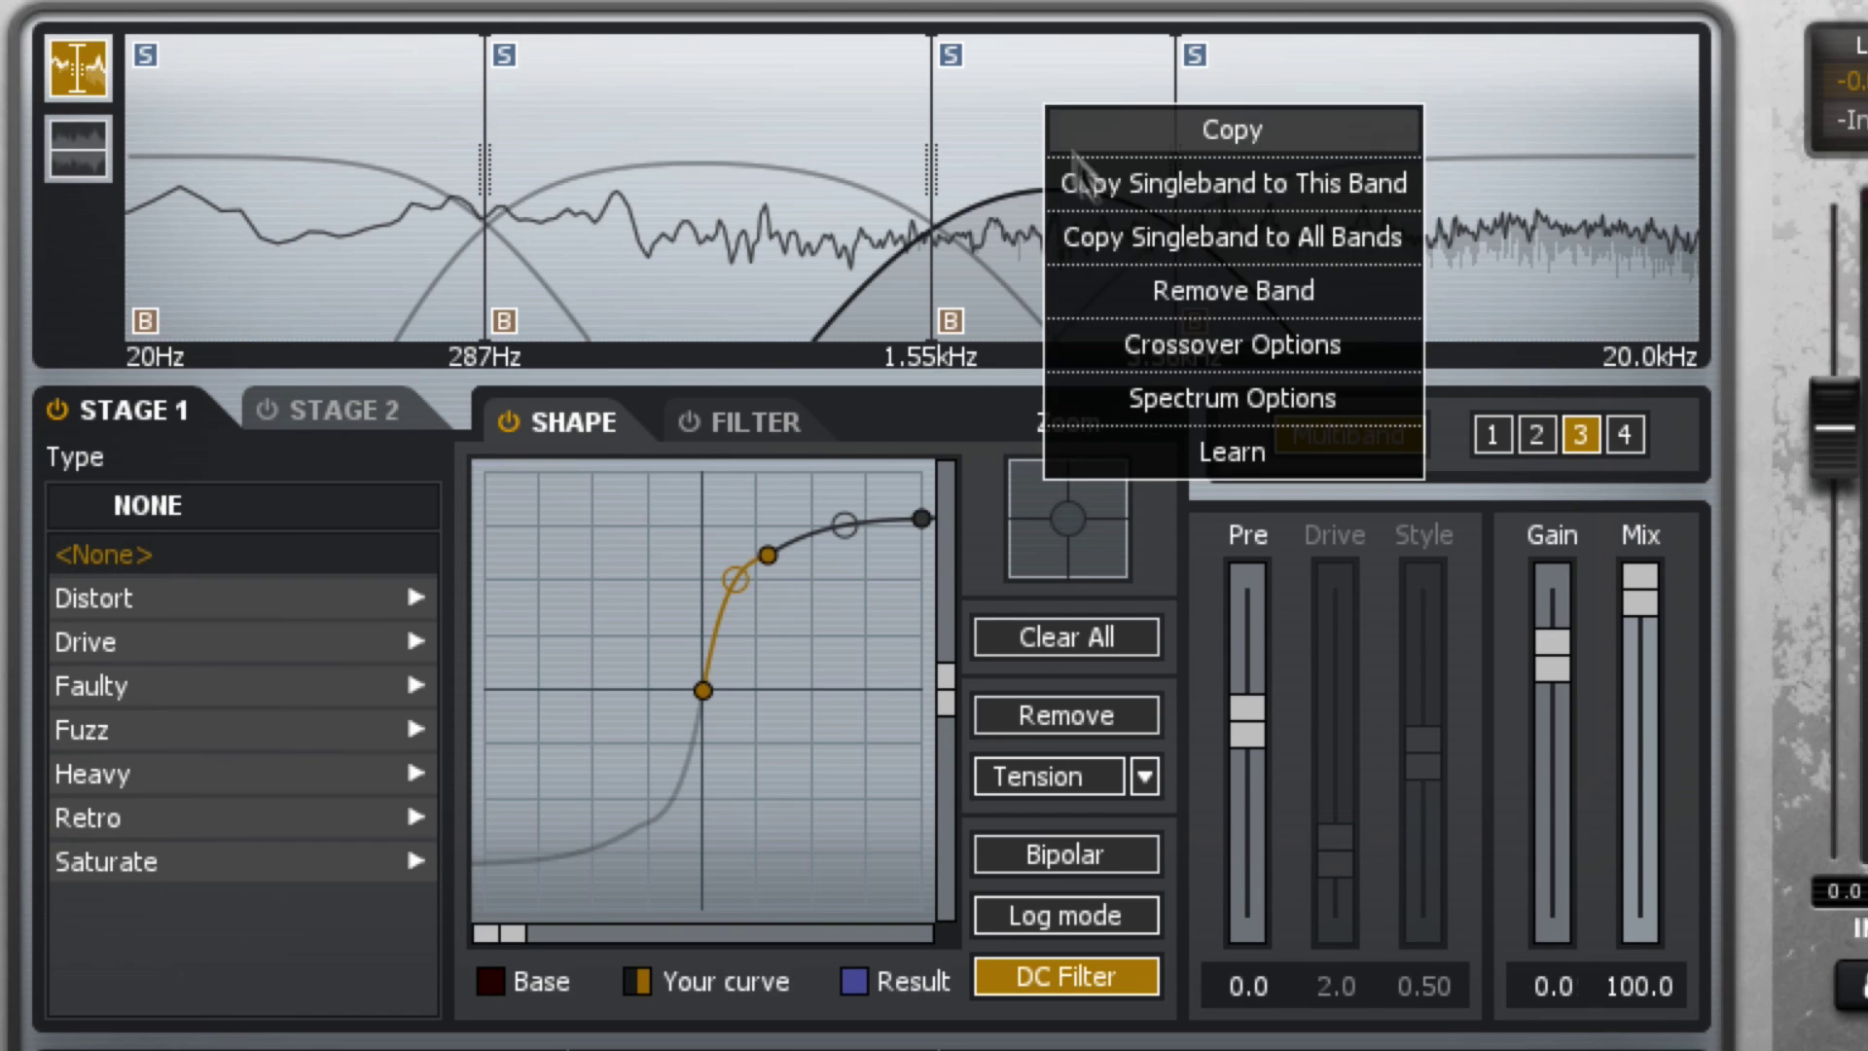
pyautogui.click(1129, 290)
pyautogui.moveTo(1175, 156); pyautogui.dragTo(768, 170)
pyautogui.moveTo(485, 162); pyautogui.dragTo(529, 161)
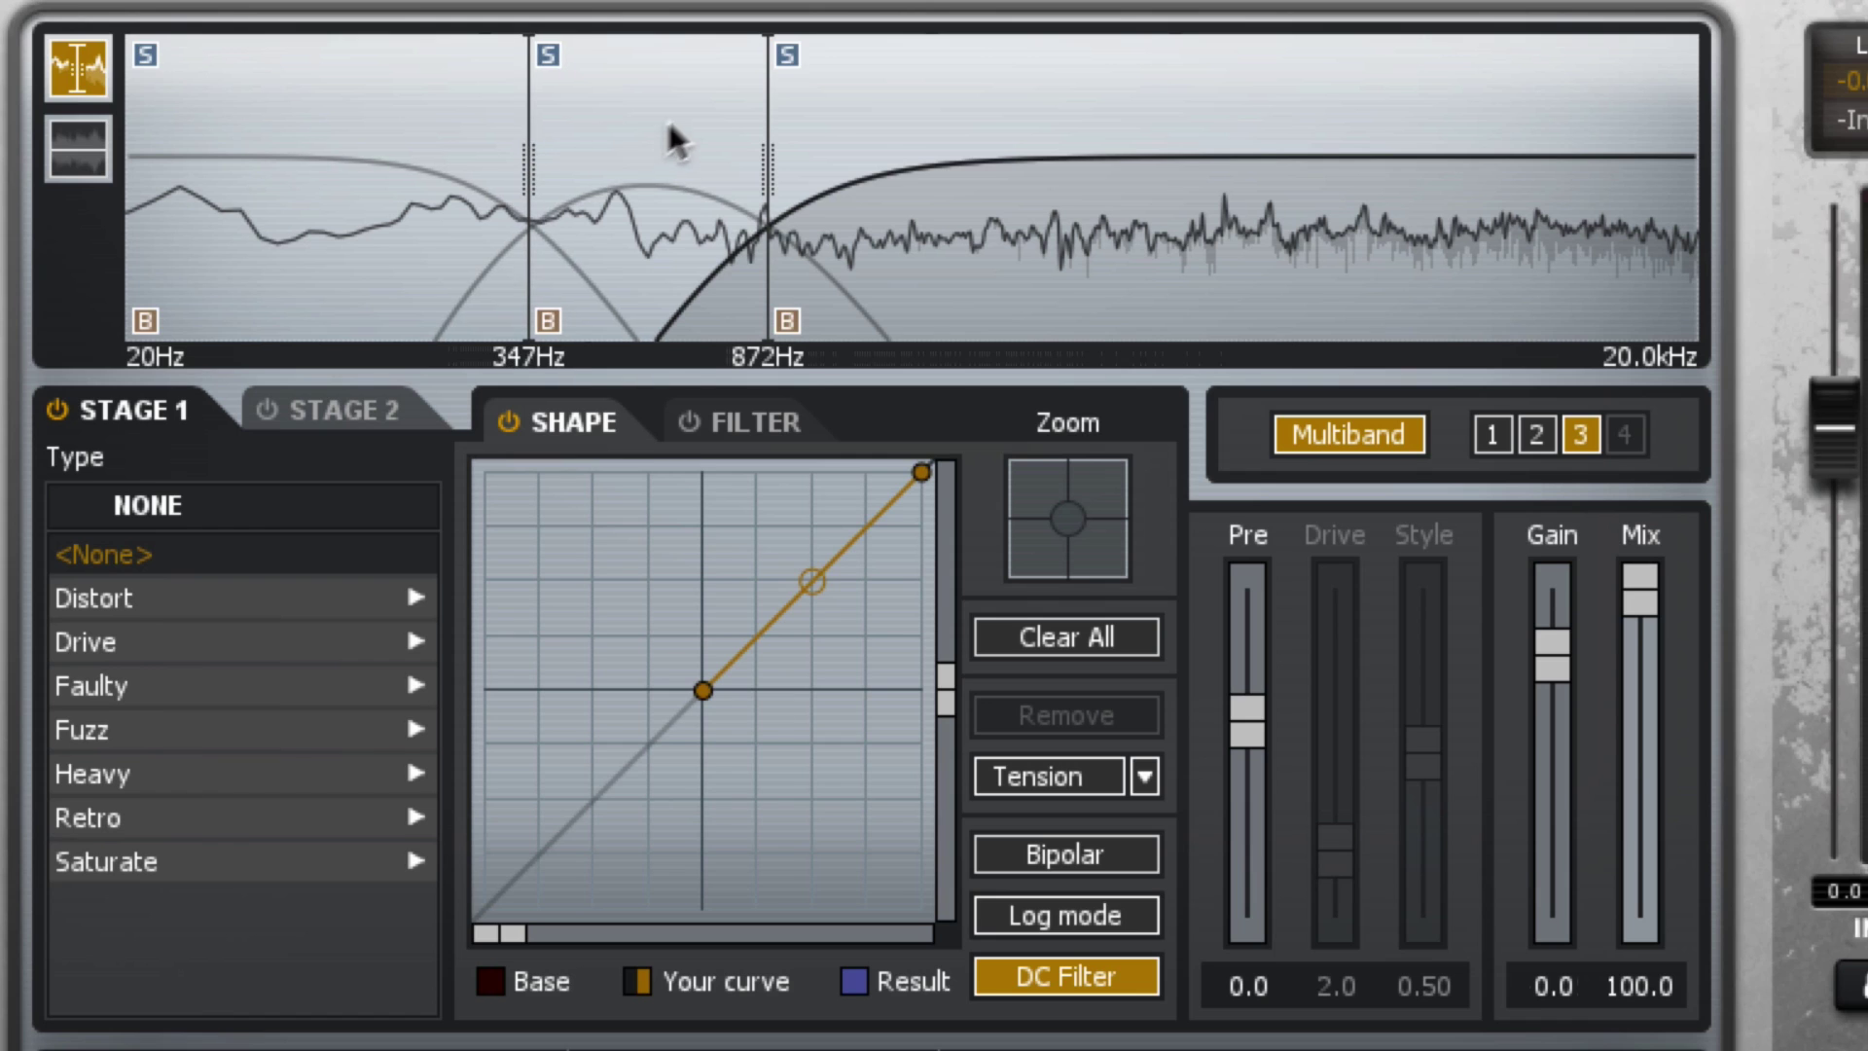
# Step: Select band 2, enable Bipolar, and add a point on the curve's negative half that steepens it near the centre
pyautogui.click(655, 146)
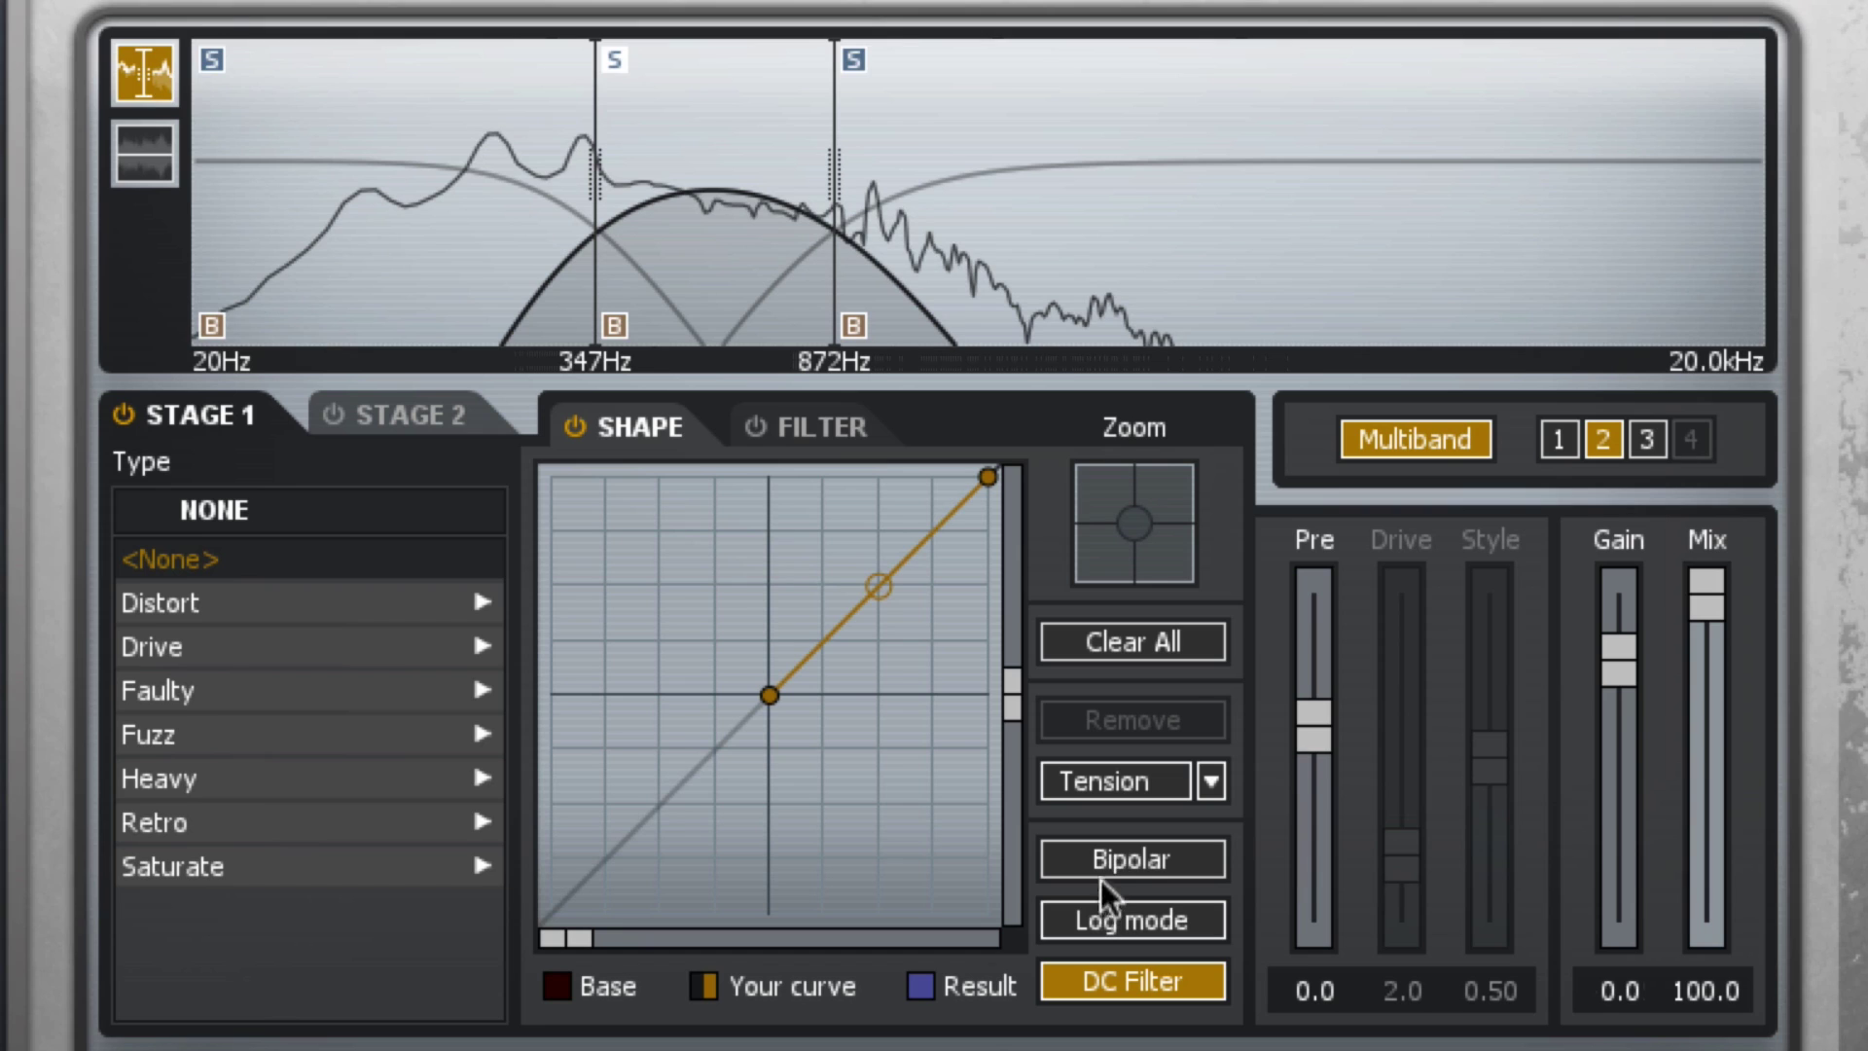
pyautogui.click(1106, 859)
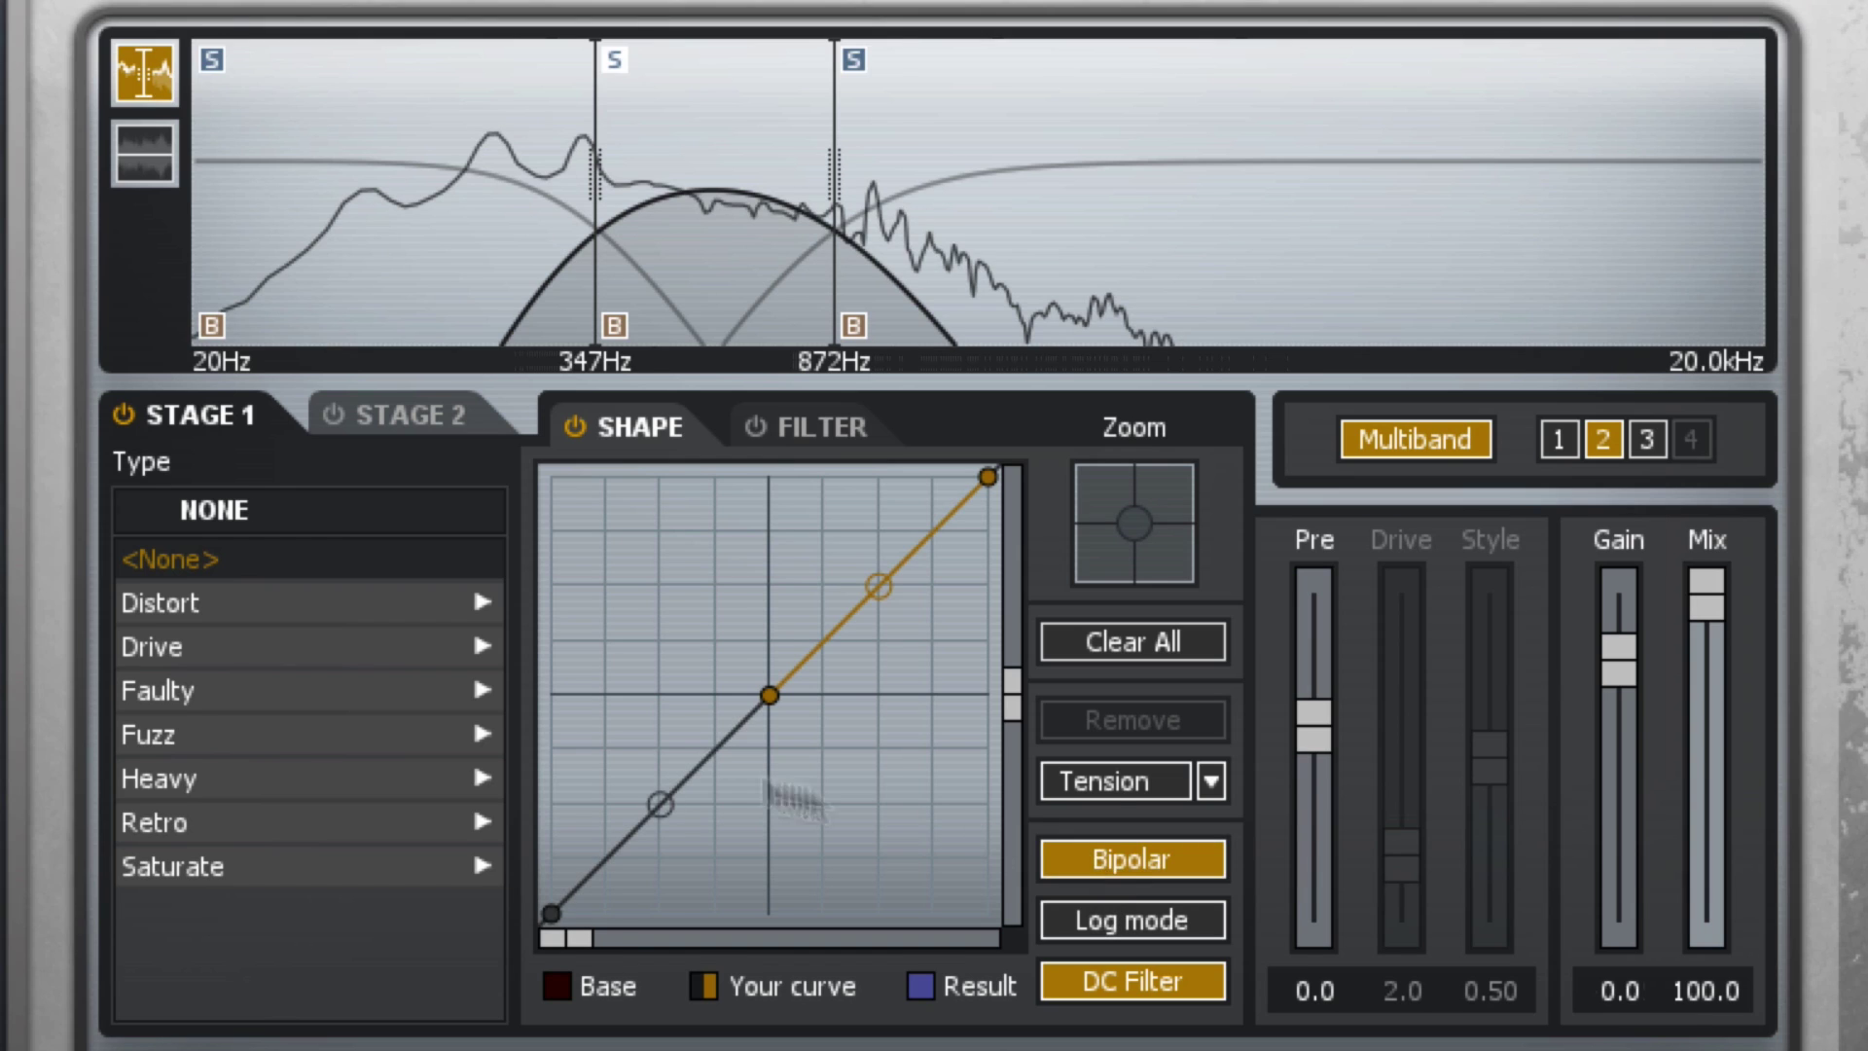
pyautogui.click(711, 757)
pyautogui.moveTo(715, 764); pyautogui.dragTo(751, 769)
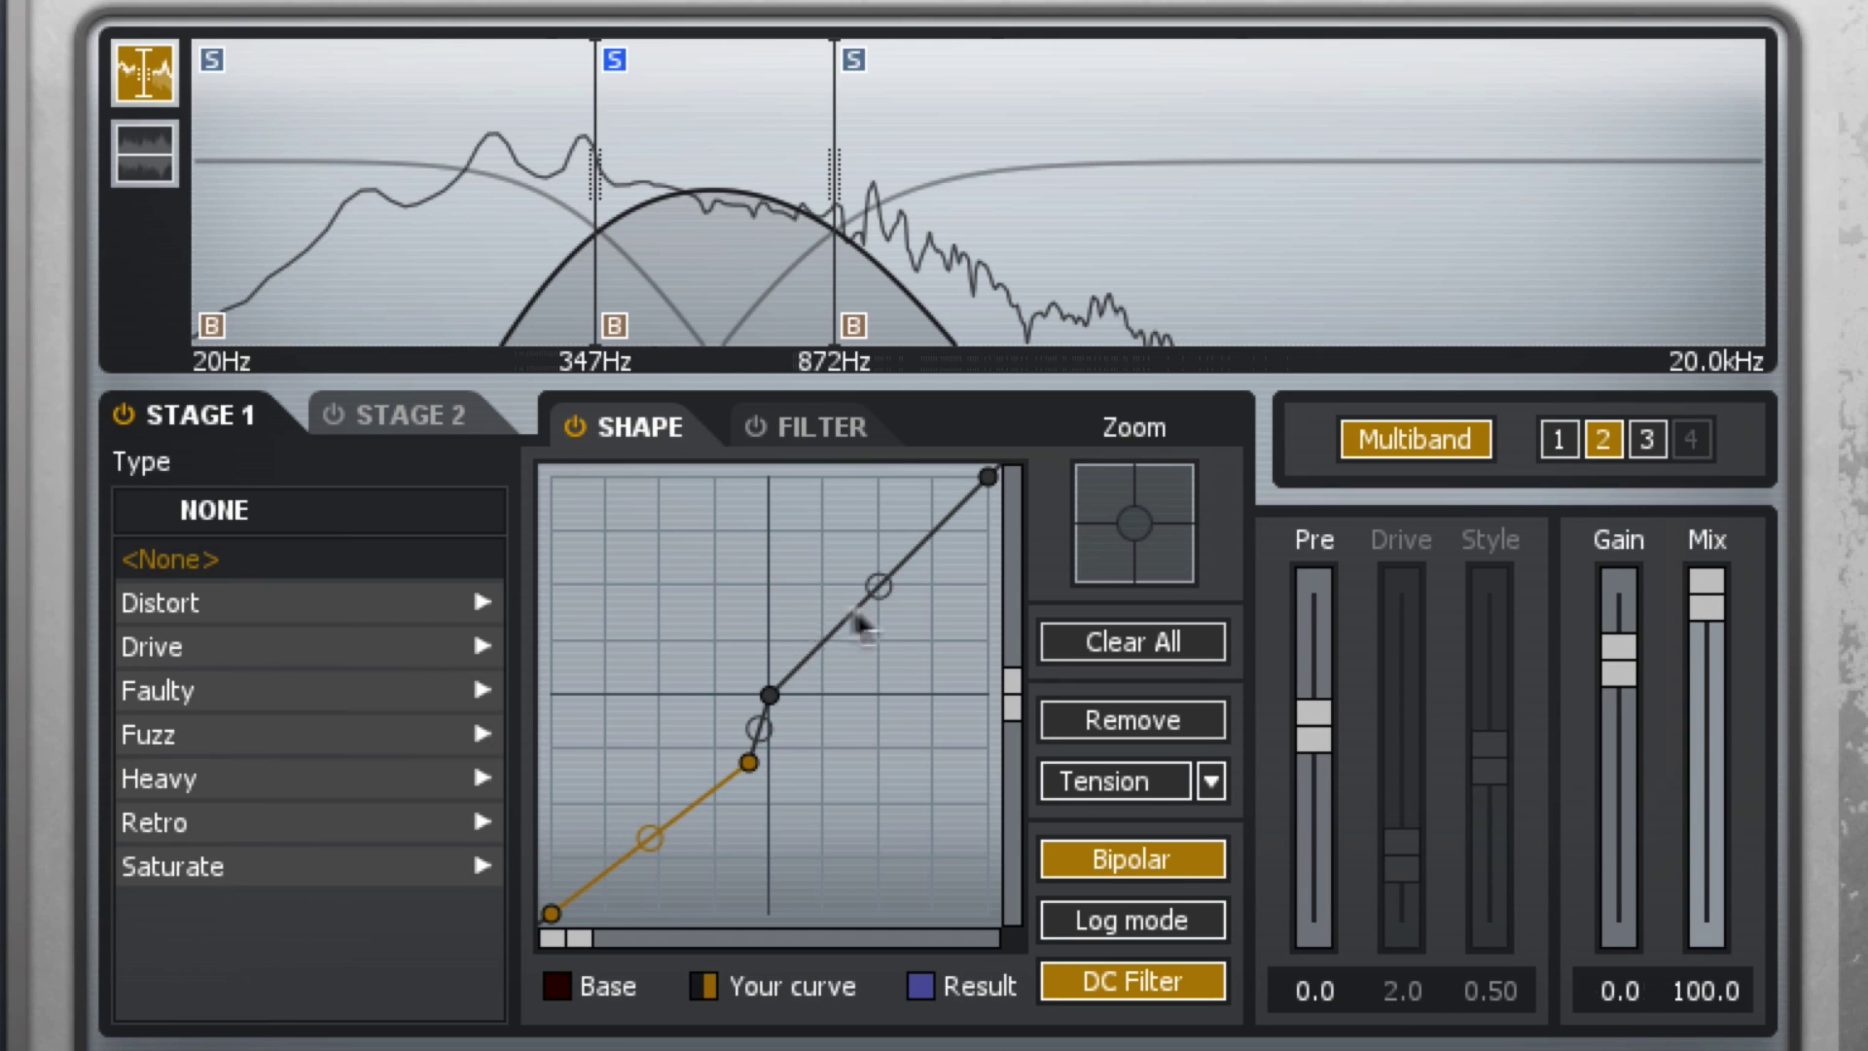
# Step: Bend band 2's positive curve upward, lower its end point slightly, and add a raised point near the centre
pyautogui.moveTo(880, 588); pyautogui.dragTo(827, 515)
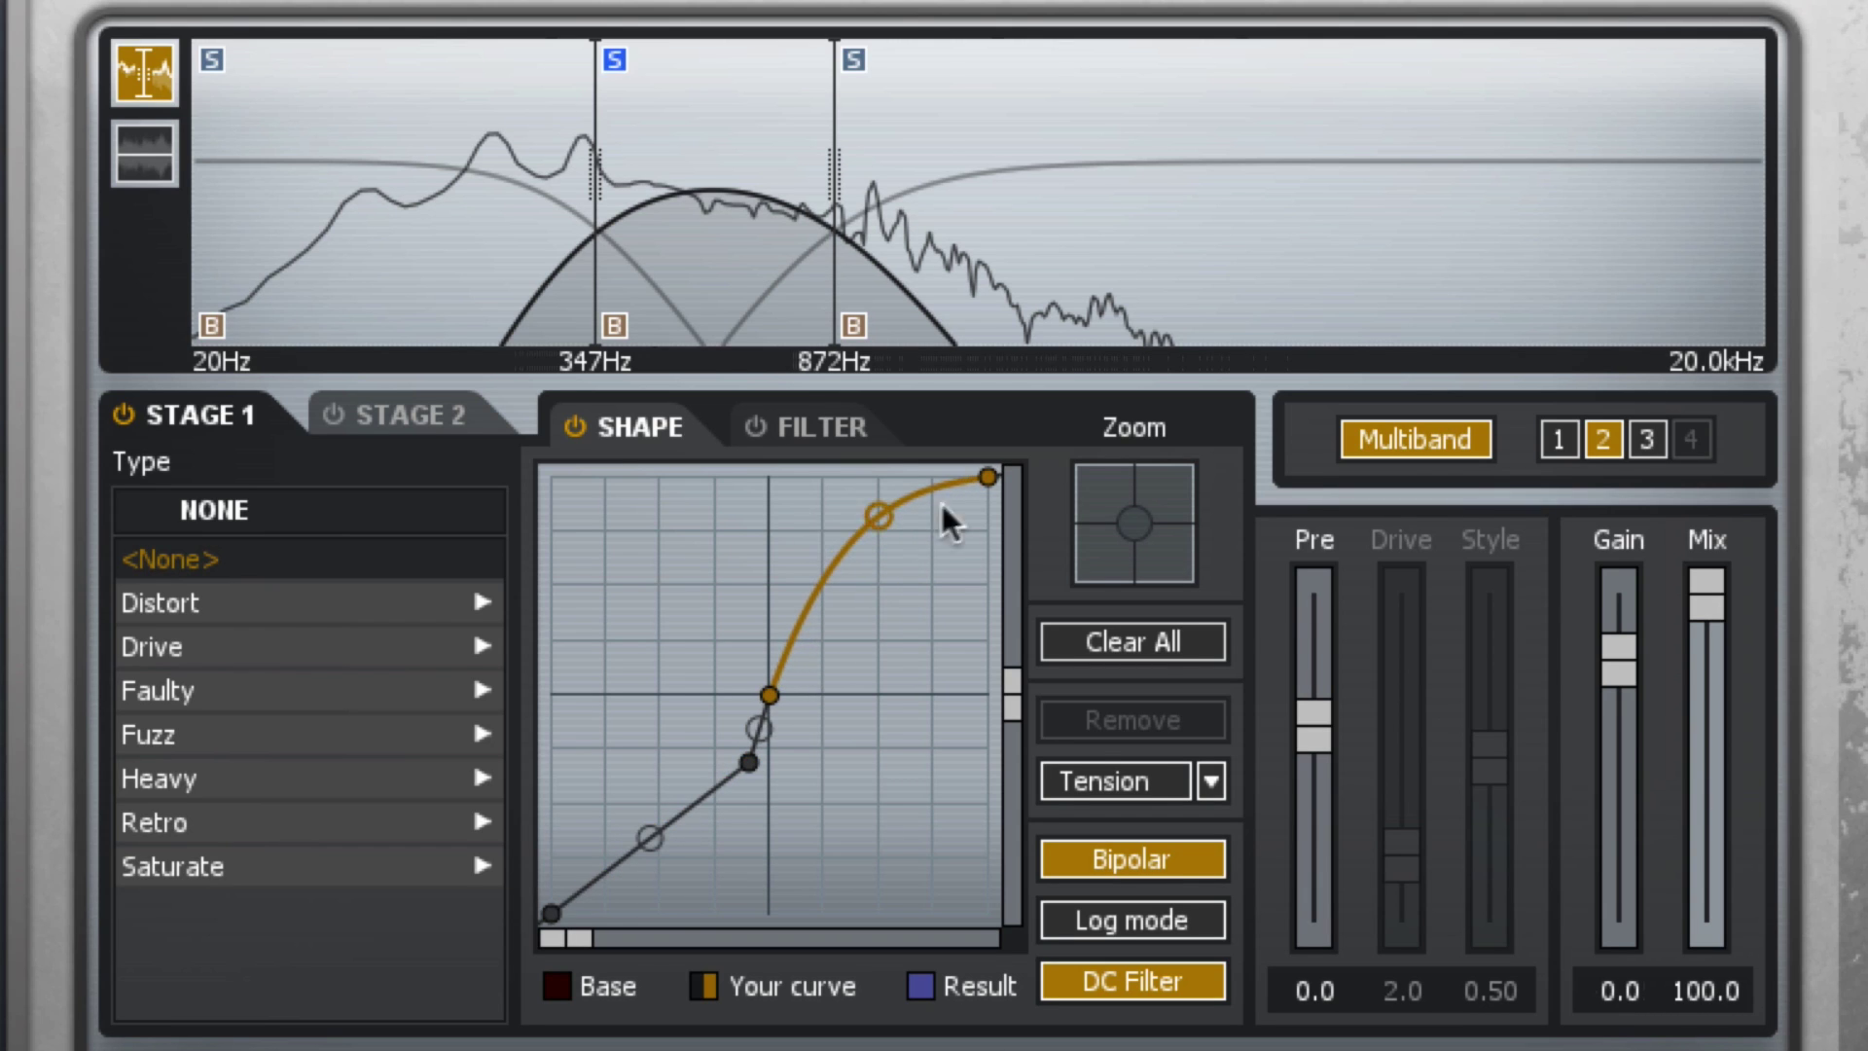
pyautogui.moveTo(985, 477); pyautogui.dragTo(979, 531)
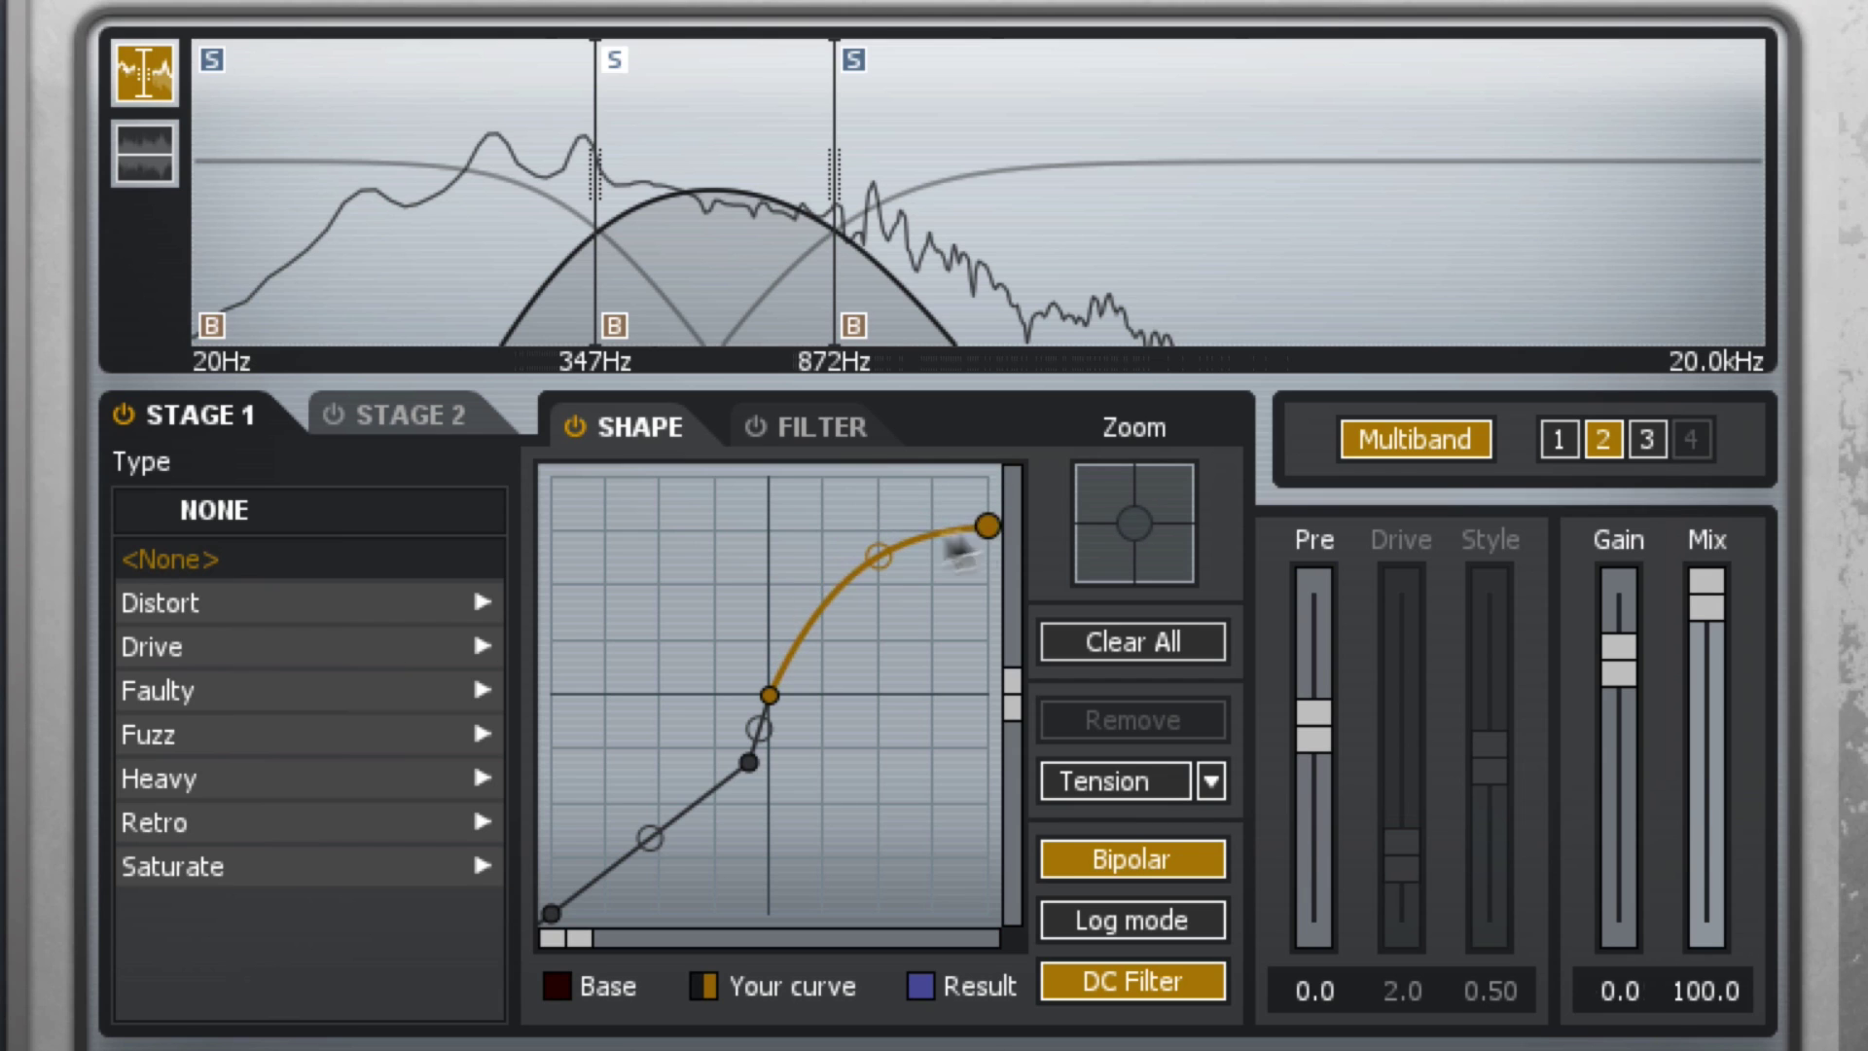
pyautogui.click(827, 589)
pyautogui.moveTo(826, 588)
pyautogui.mouseDown()
pyautogui.moveTo(812, 552)
pyautogui.moveTo(807, 579)
pyautogui.moveTo(819, 562)
pyautogui.mouseUp()
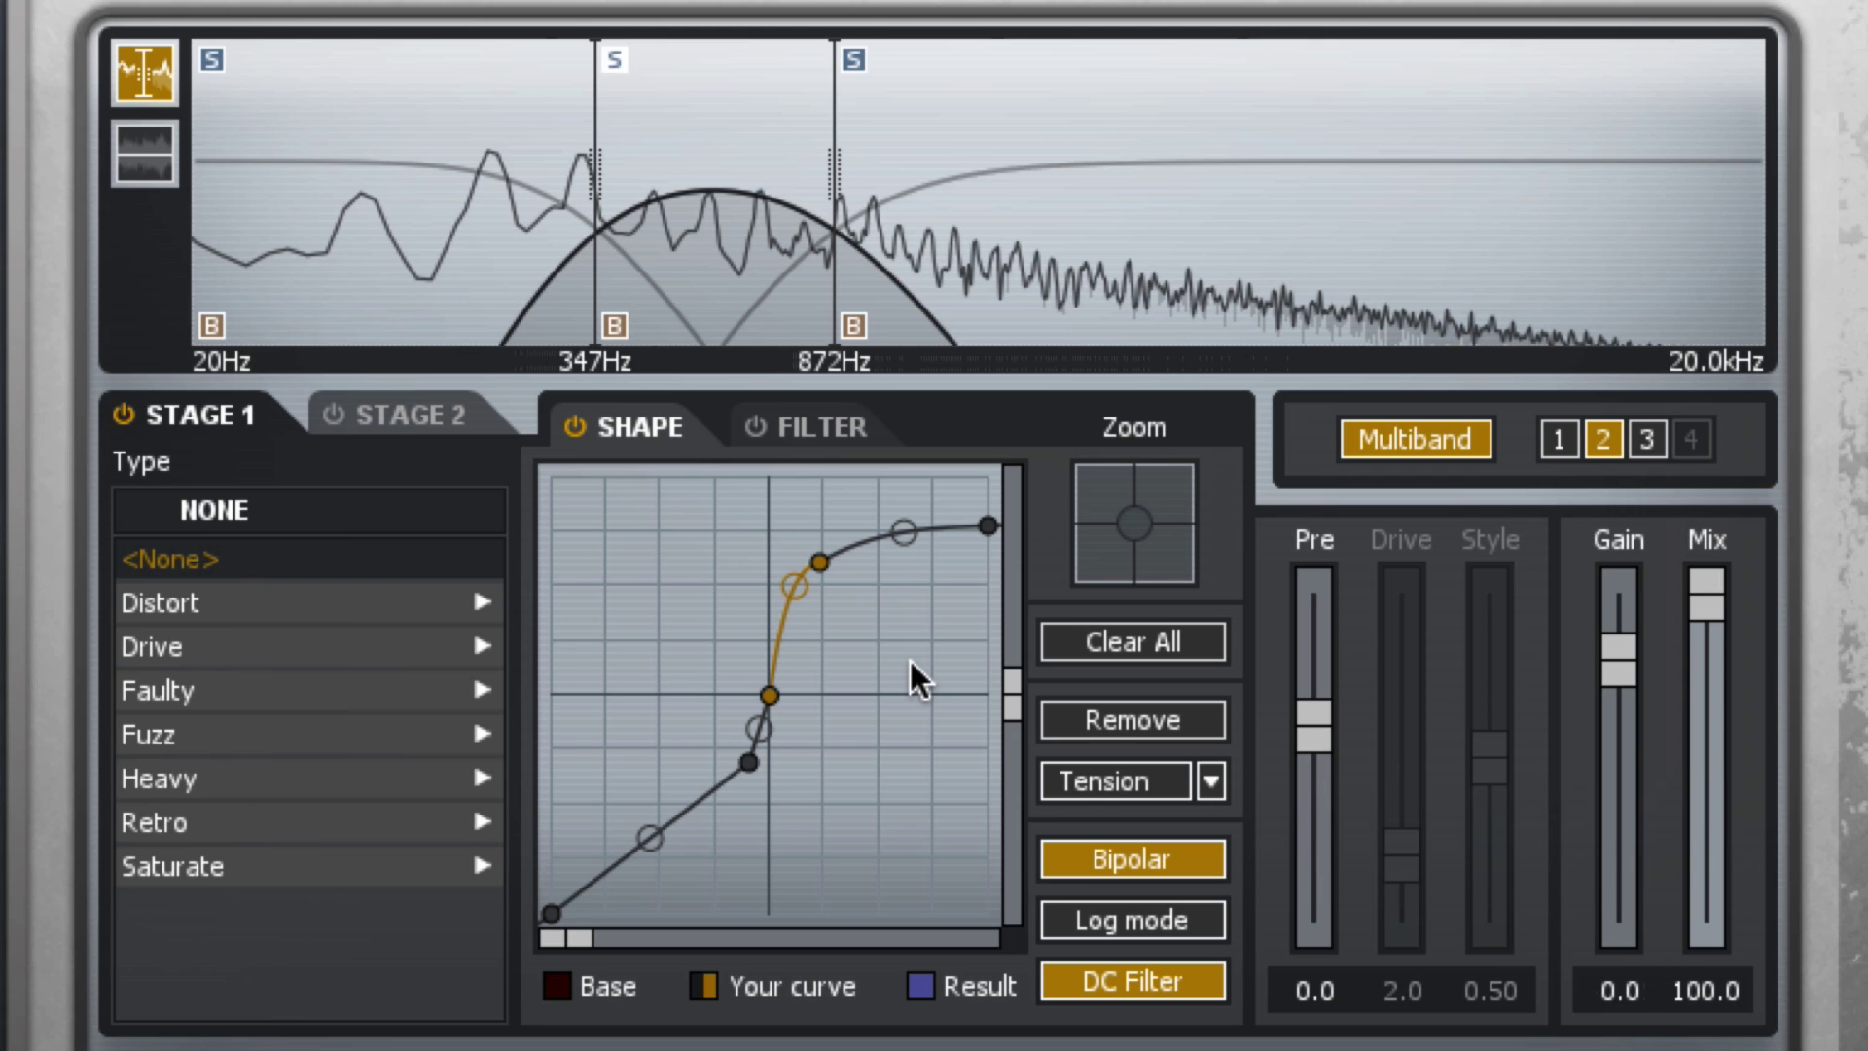
# Step: Enable band 2's filter, pull its upper node down to about -4.9 dB at 3.16 kHz, and return to the waveshaper curve
pyautogui.click(793, 438)
pyautogui.click(758, 433)
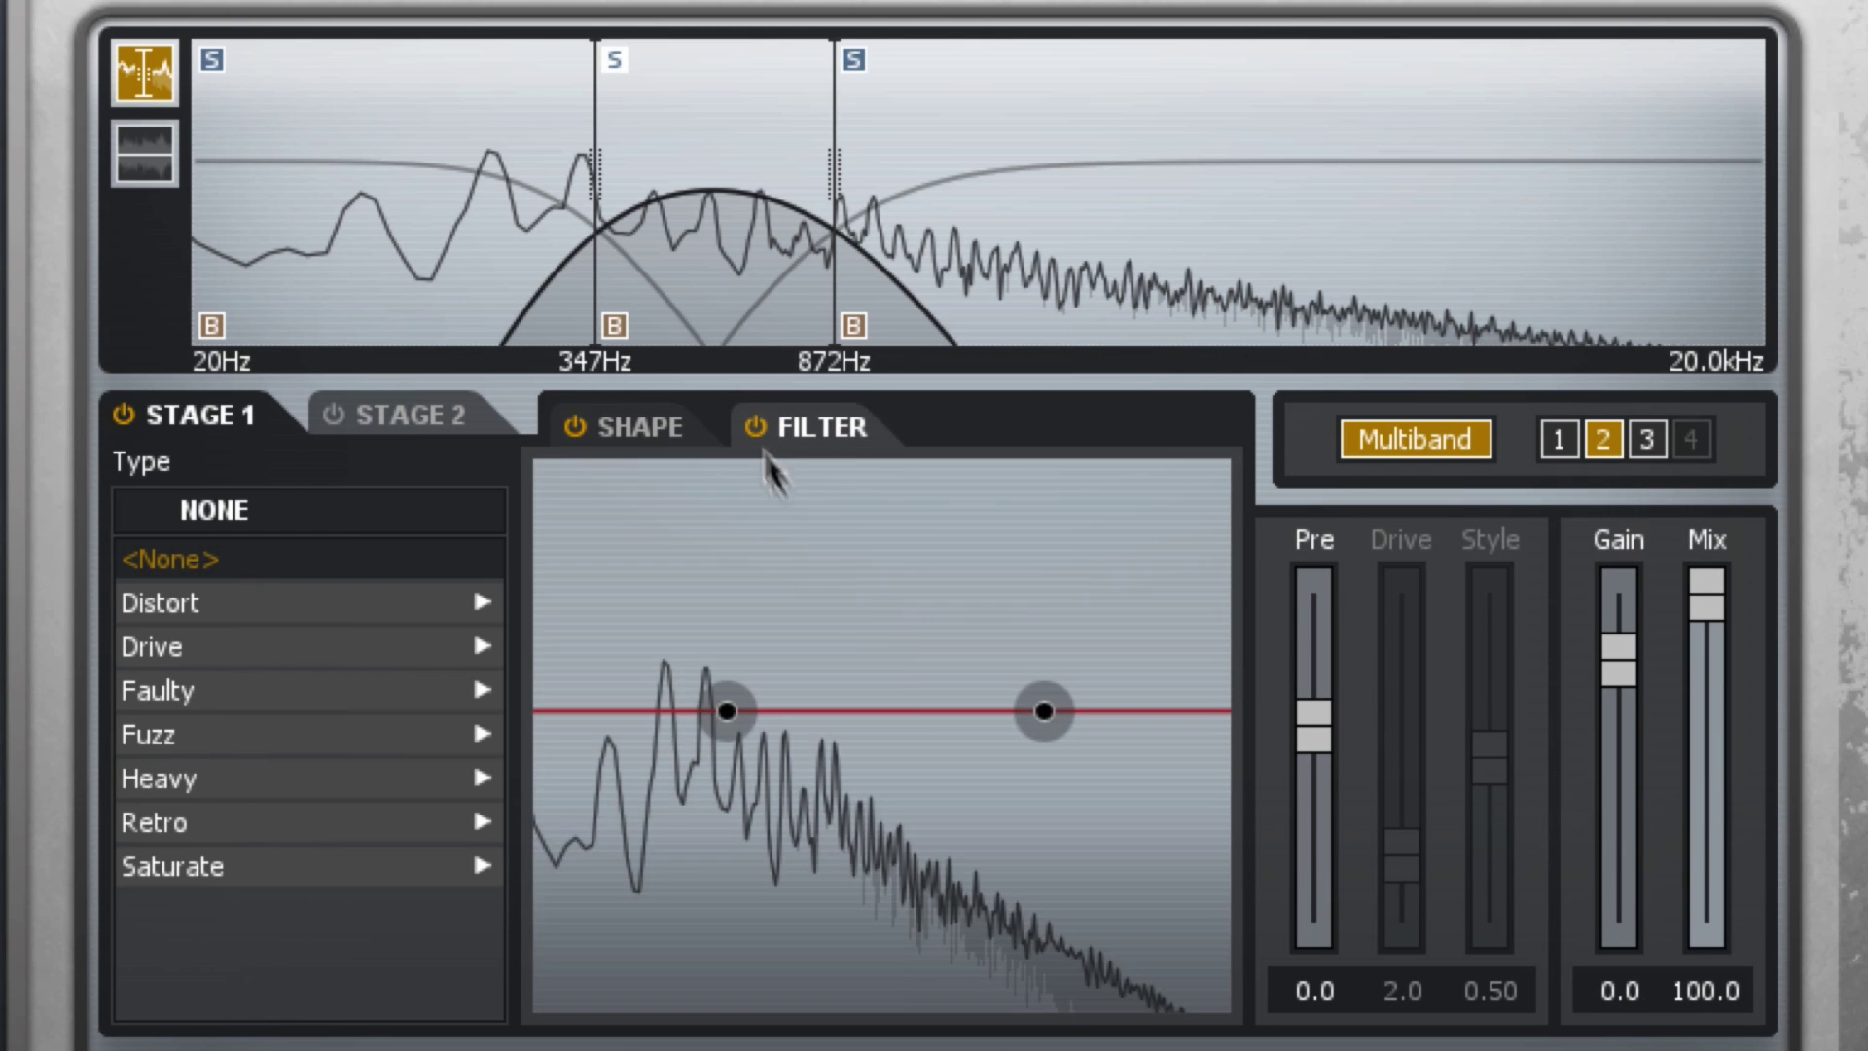
pyautogui.moveTo(1041, 711); pyautogui.dragTo(983, 759)
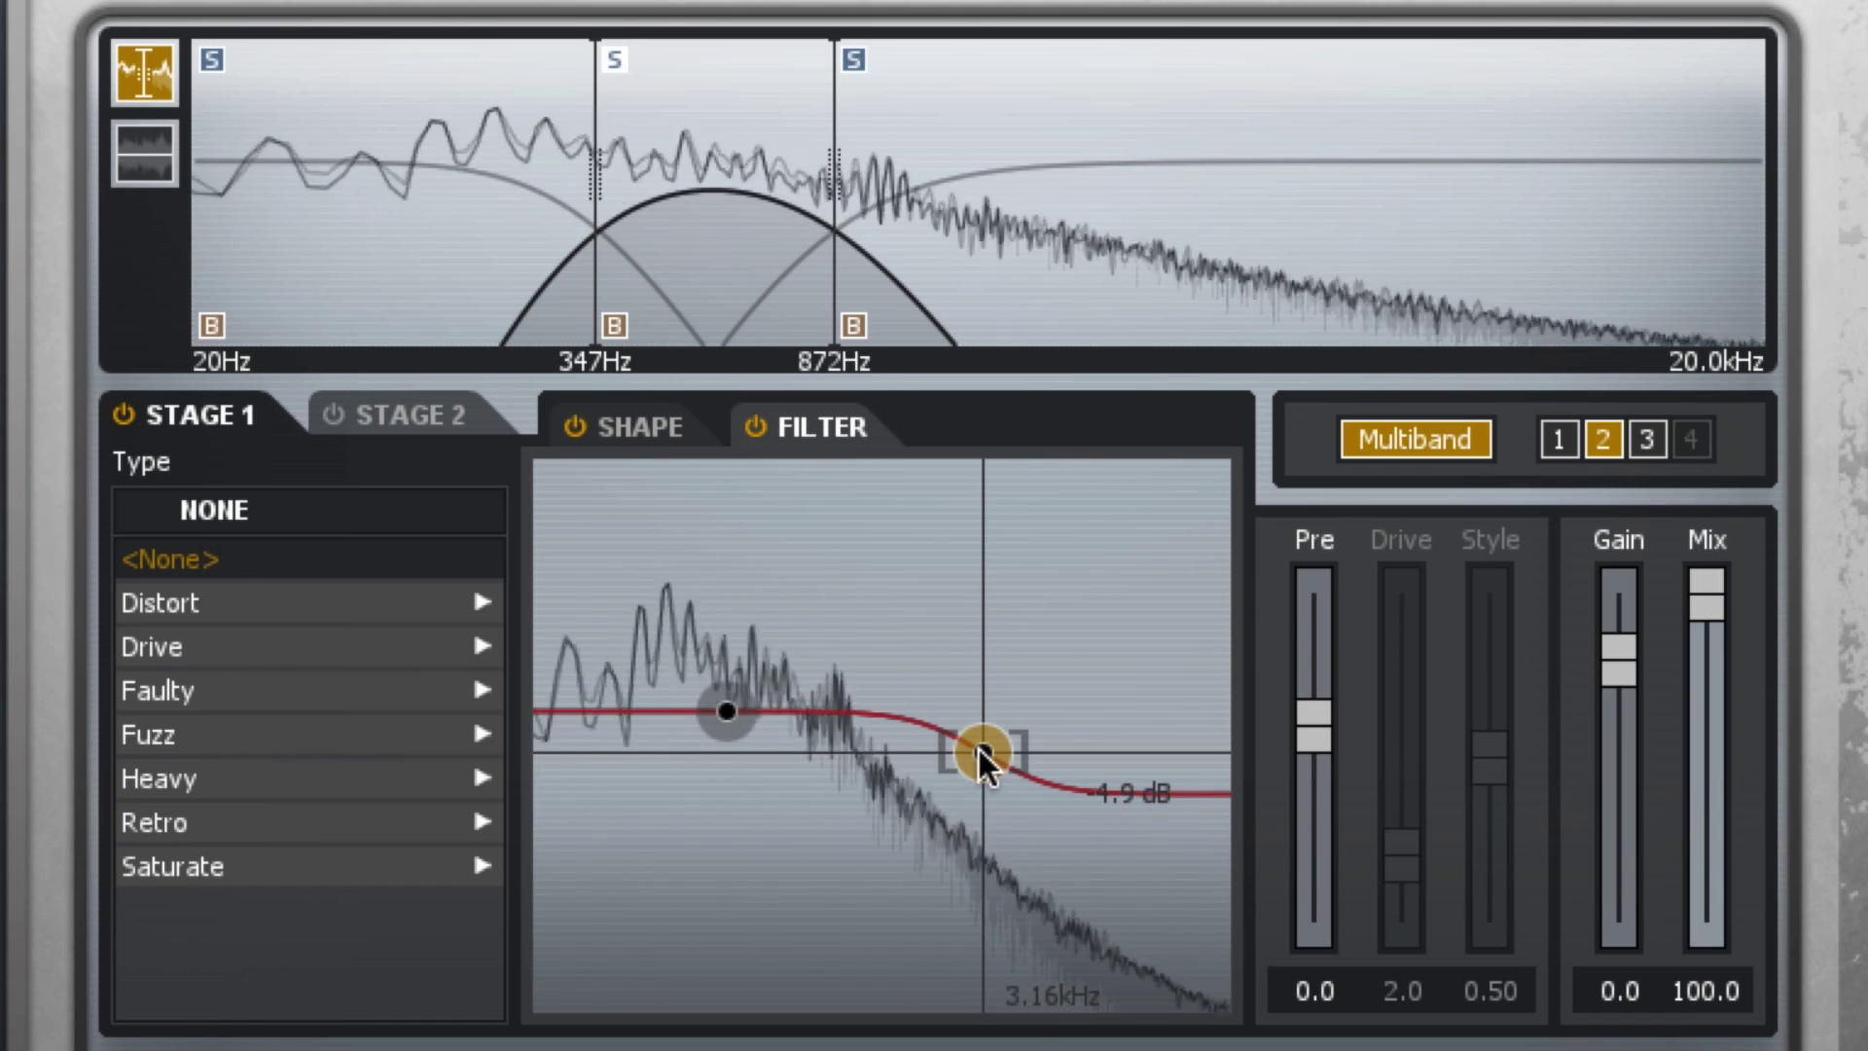
pyautogui.click(659, 434)
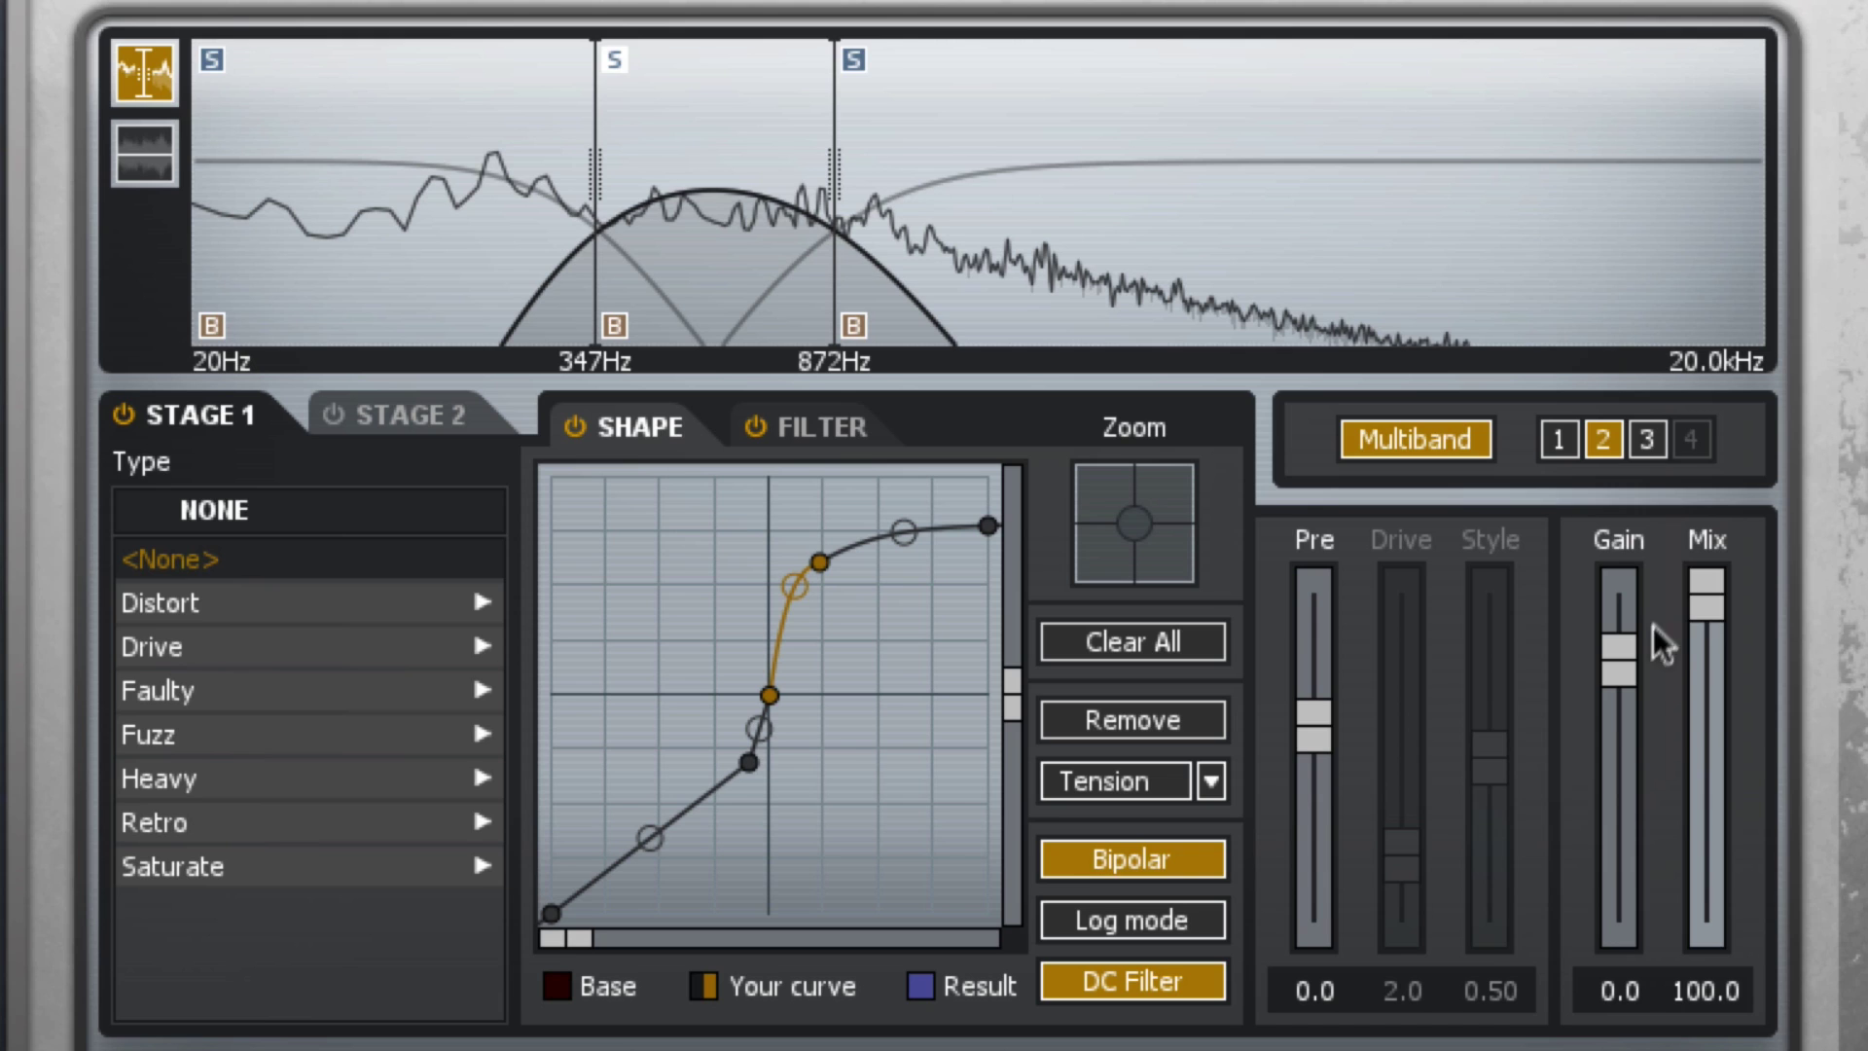
# Step: Lower band 2's mix to 59.7 and its gain to -3.1 while comparing the sound with the plug-in on and off
pyautogui.moveTo(1699, 602); pyautogui.dragTo(1713, 703)
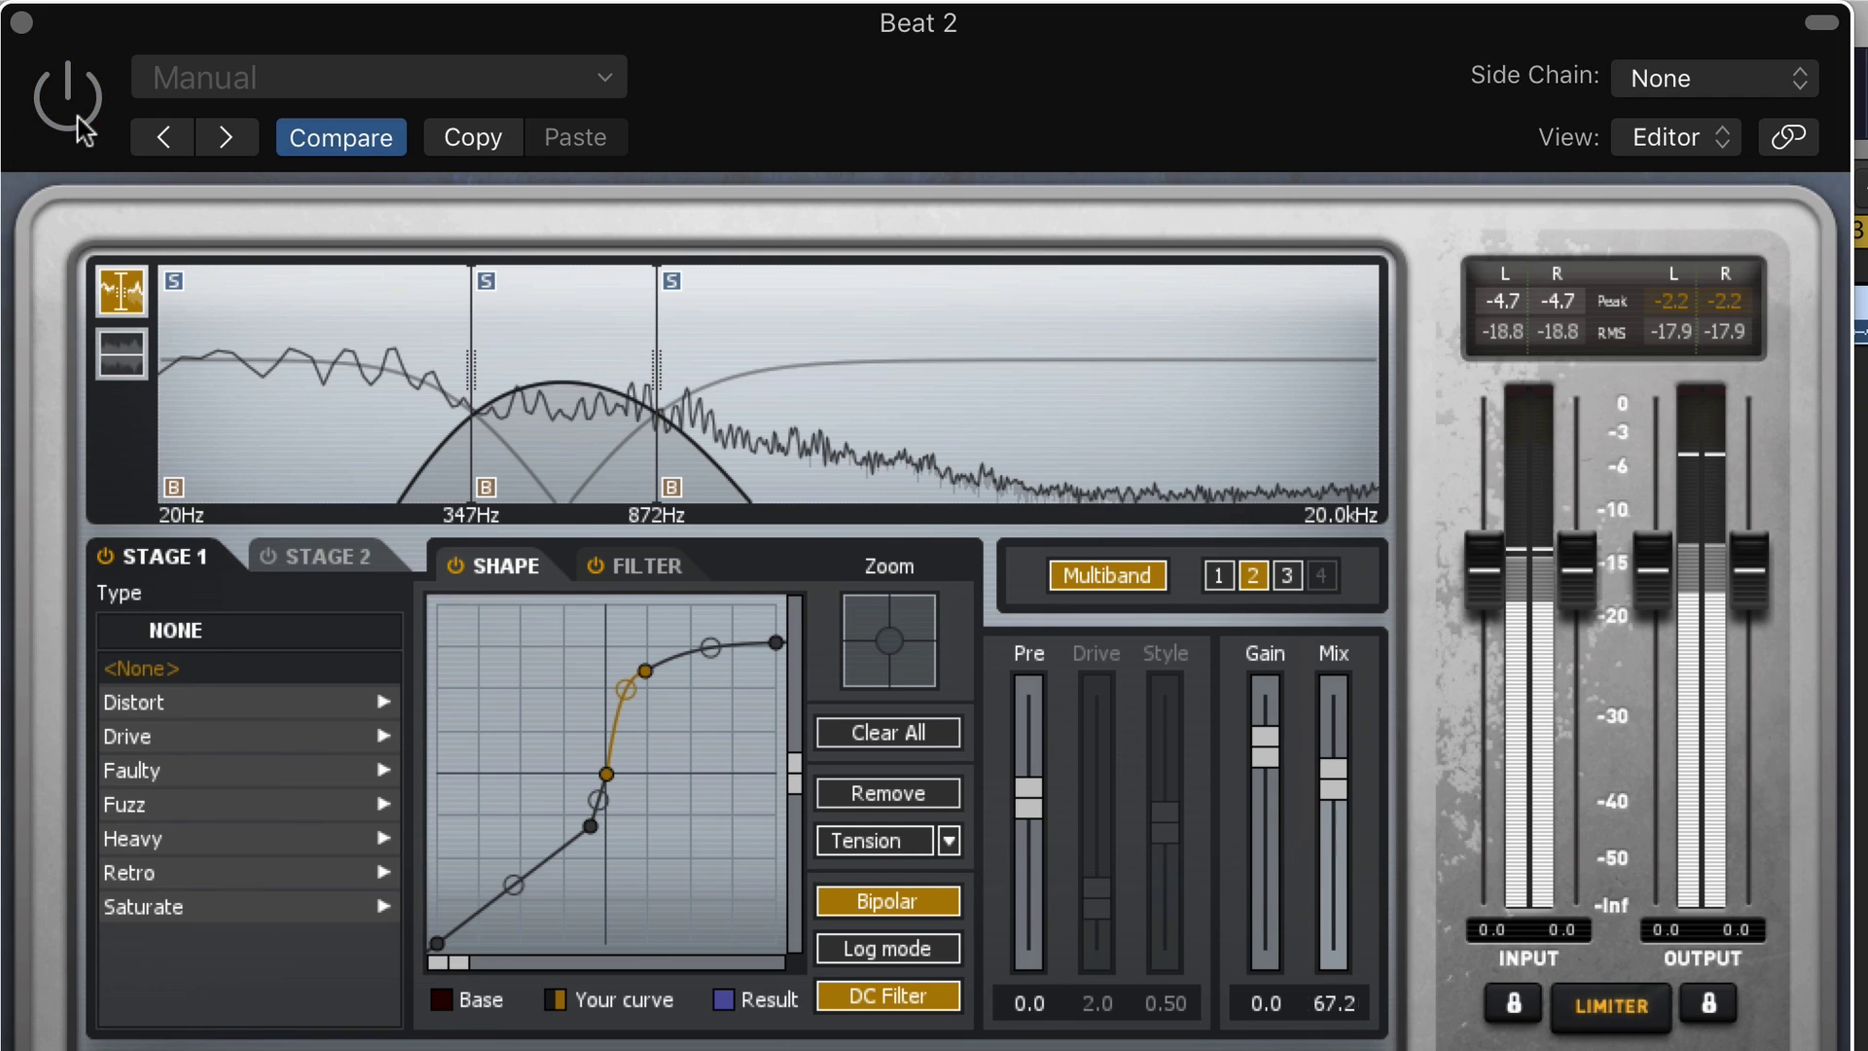
pyautogui.click(78, 117)
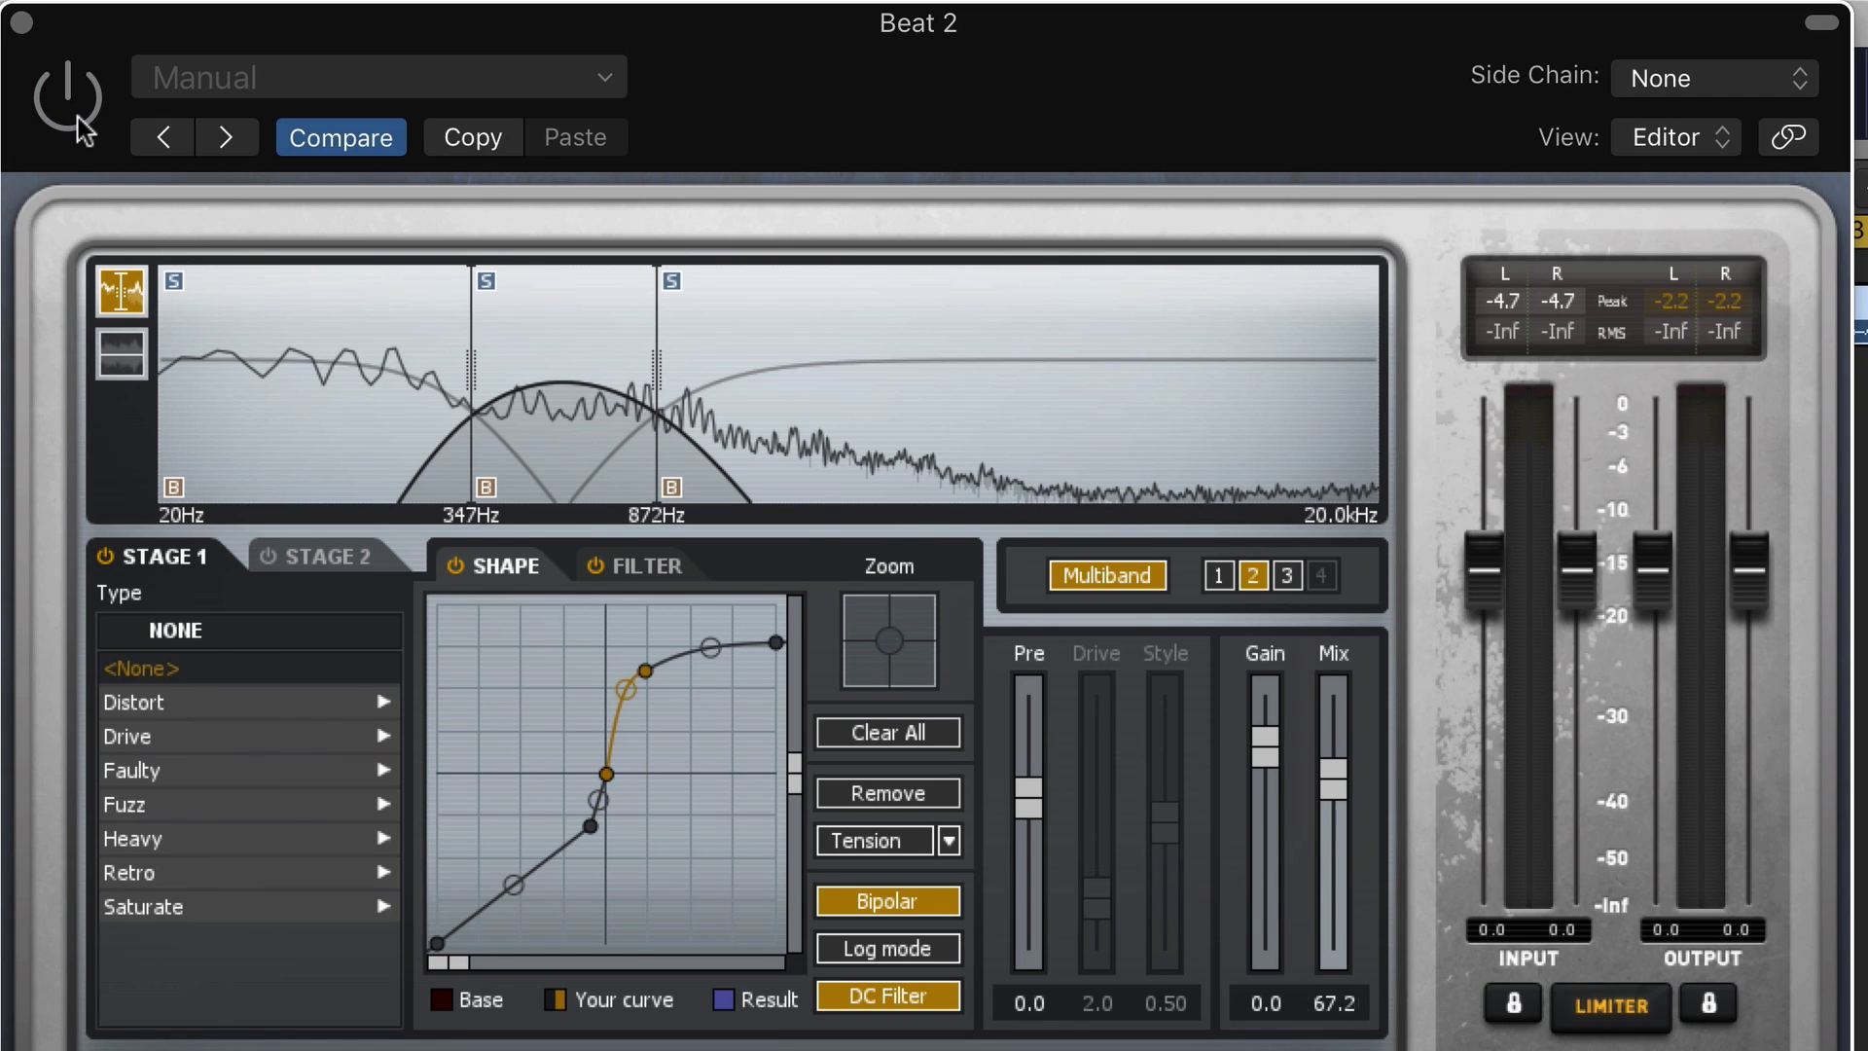
pyautogui.click(78, 116)
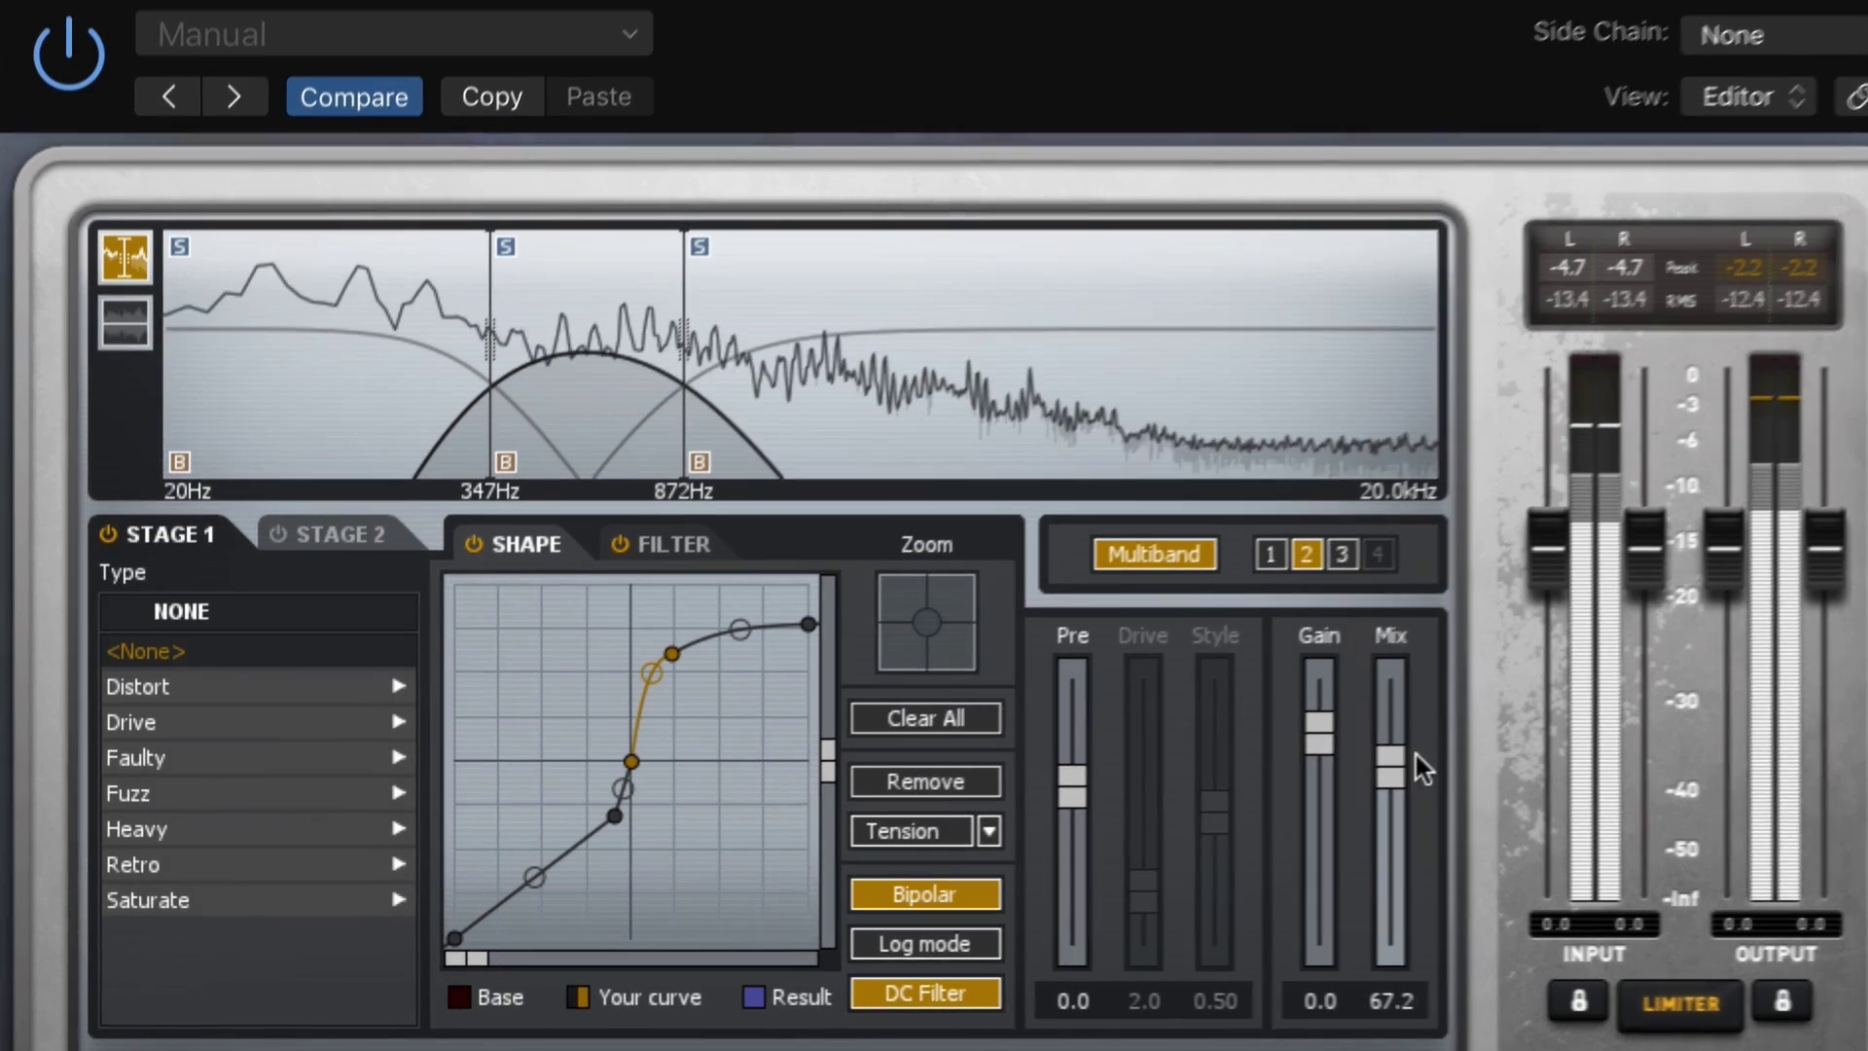
pyautogui.moveTo(1335, 779); pyautogui.dragTo(1340, 794)
pyautogui.moveTo(1615, 754); pyautogui.dragTo(1611, 761)
pyautogui.moveTo(1521, 682); pyautogui.dragTo(1523, 705)
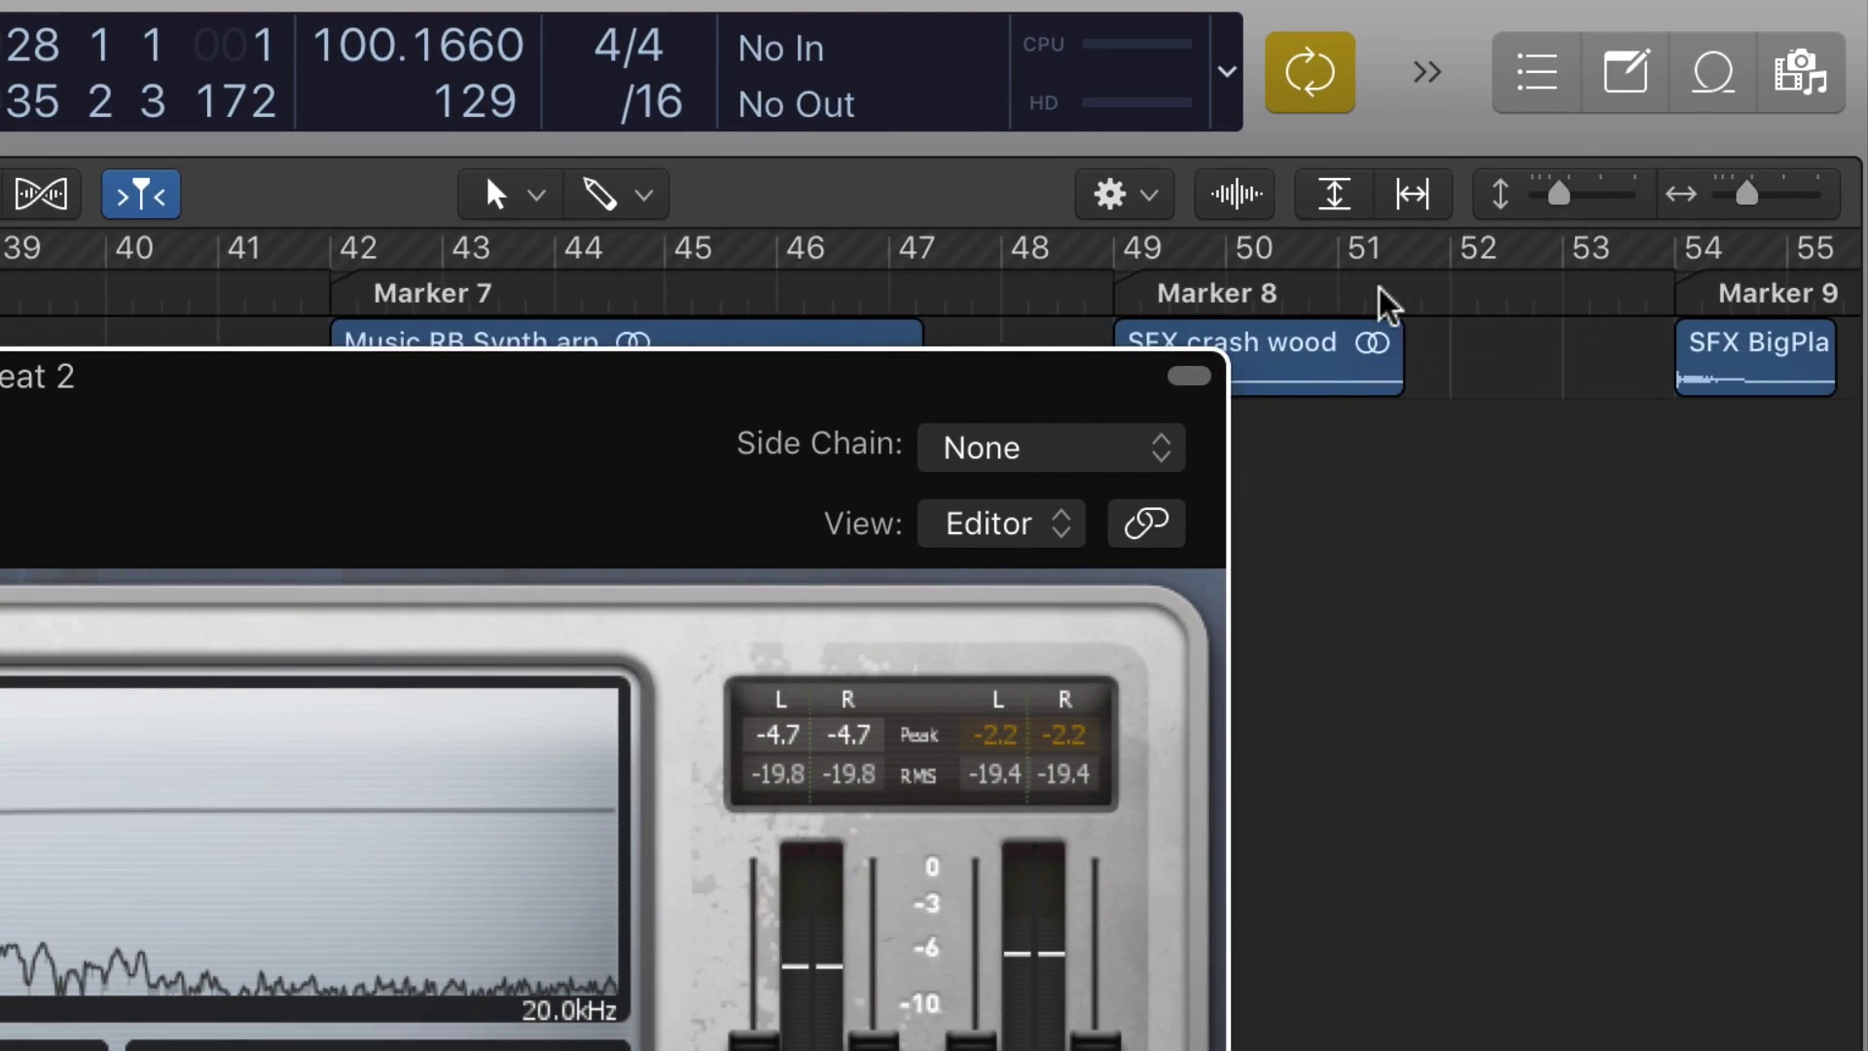
# Step: Set the cycle range to the SFX crash wood region and play it
pyautogui.scroll(2, 1410, 321)
pyautogui.click(1408, 340)
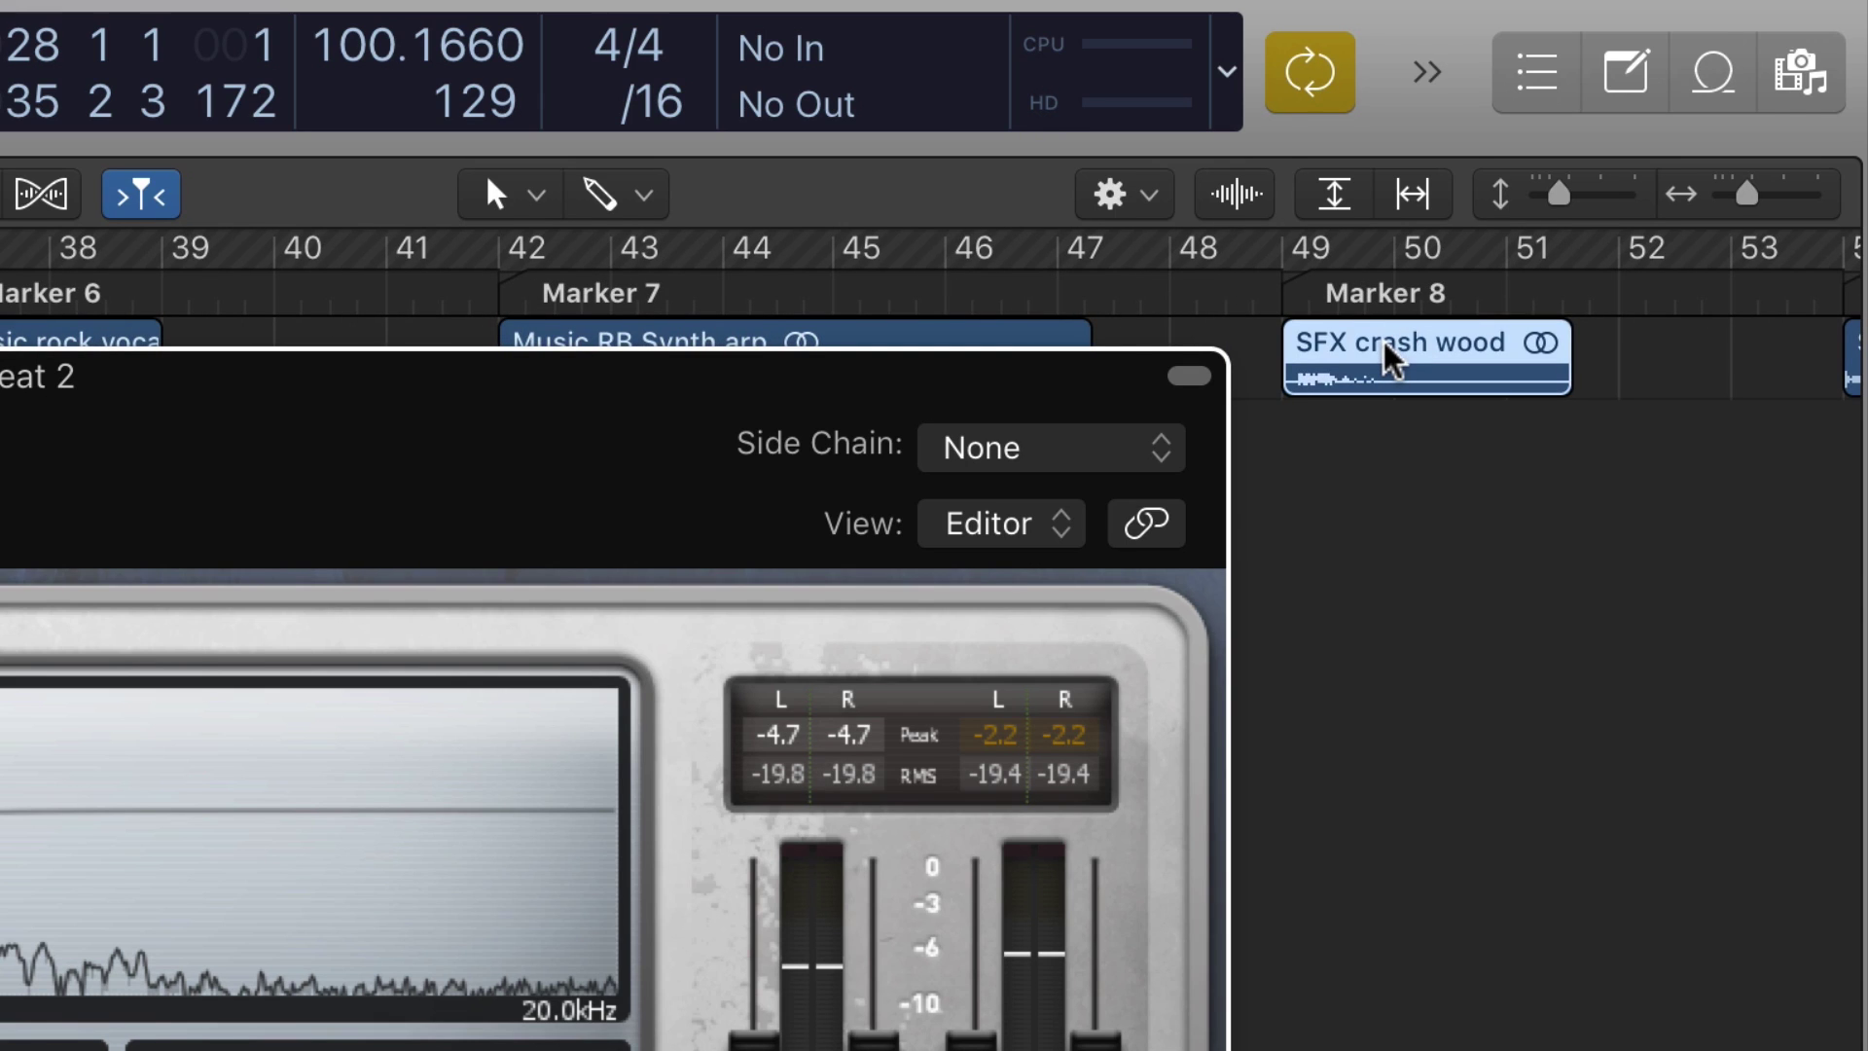
pyautogui.press('super+u')
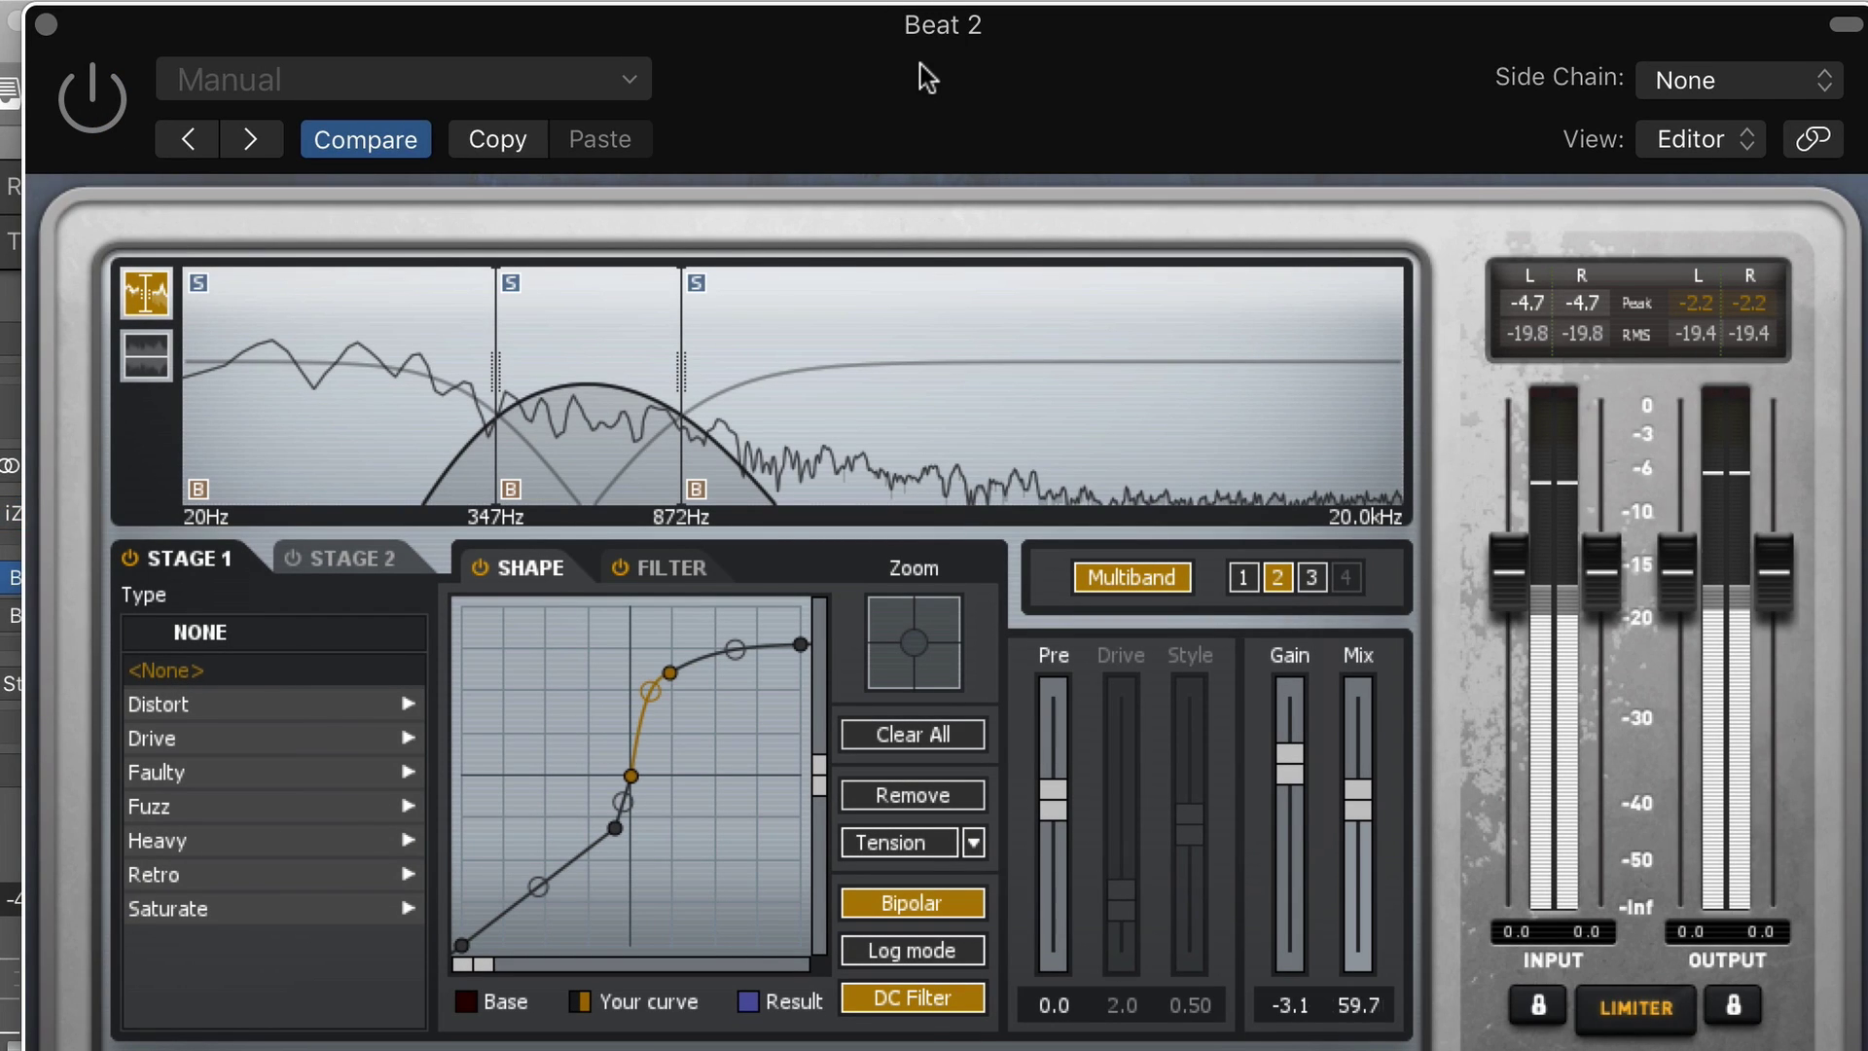
pyautogui.press('space')
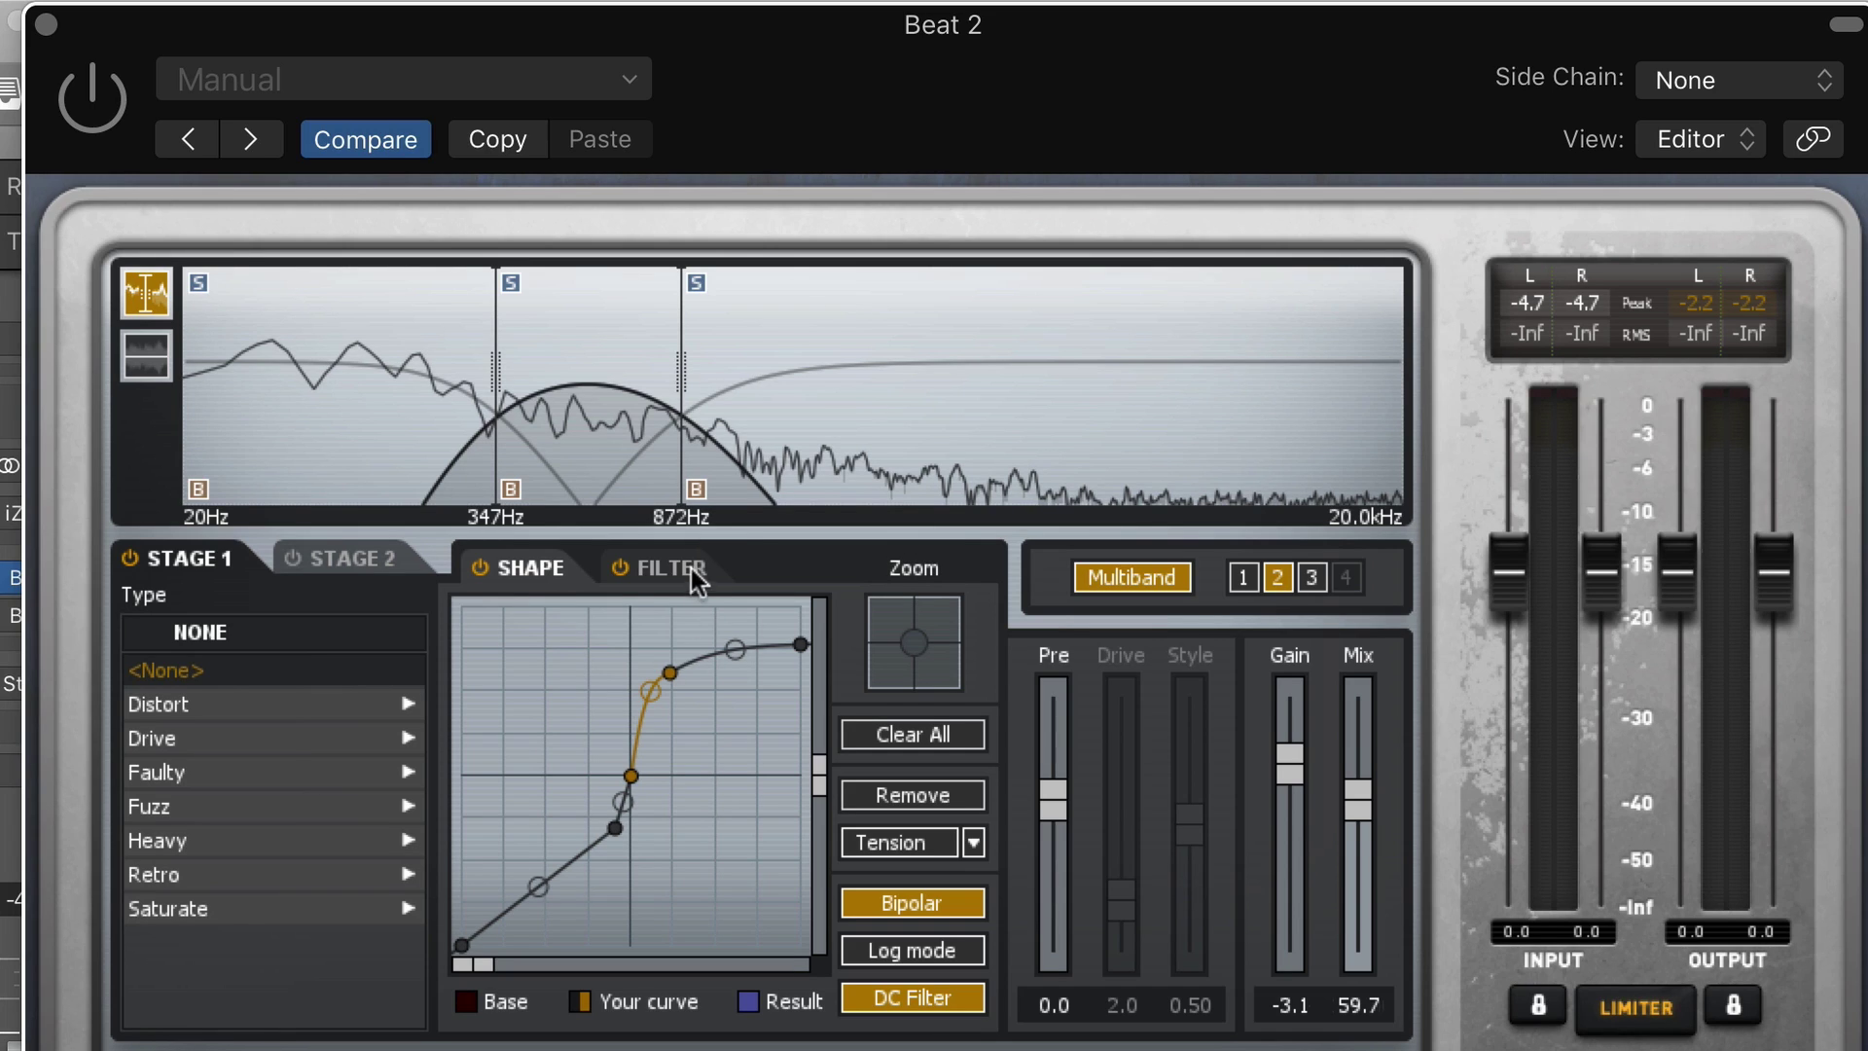
# Step: Clear band 2's curve, insert a fourth band with its crossover at 5.09 kHz, and move the 872 Hz crossover to 1.59 kHz
pyautogui.click(919, 737)
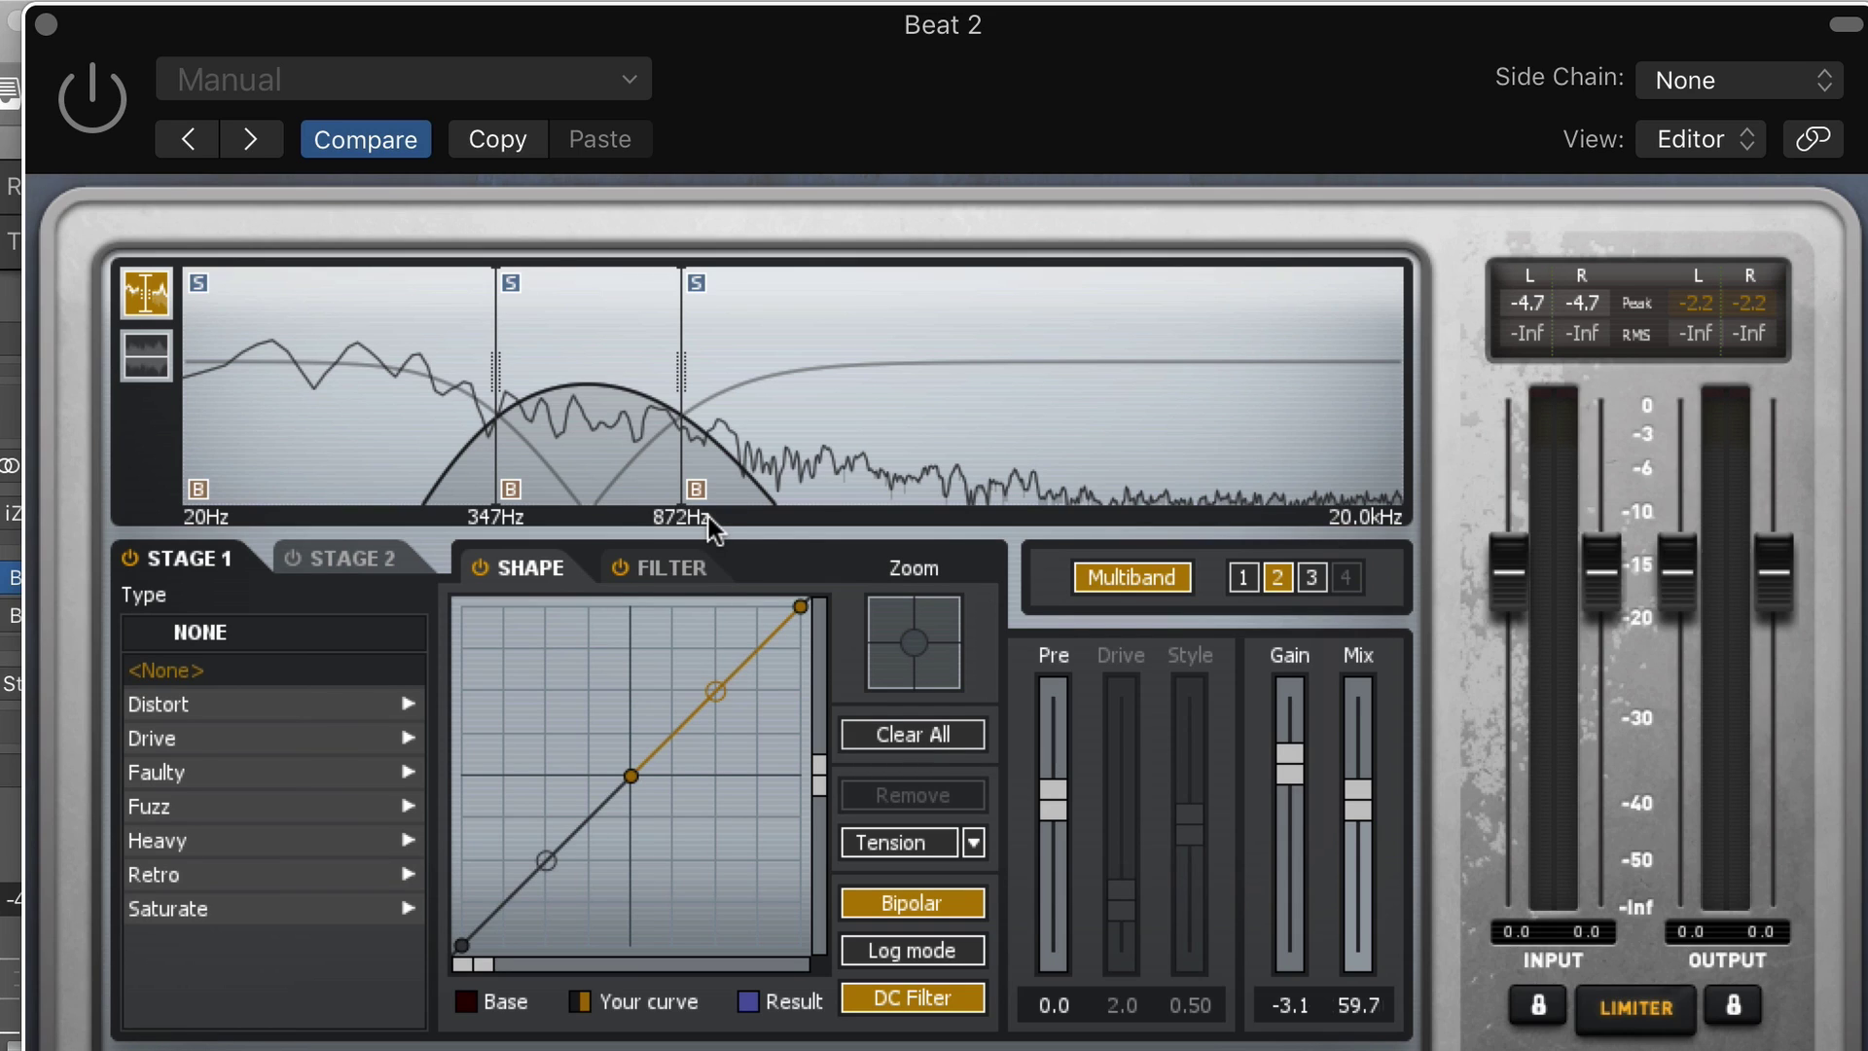
pyautogui.rightClick(886, 348)
pyautogui.click(964, 491)
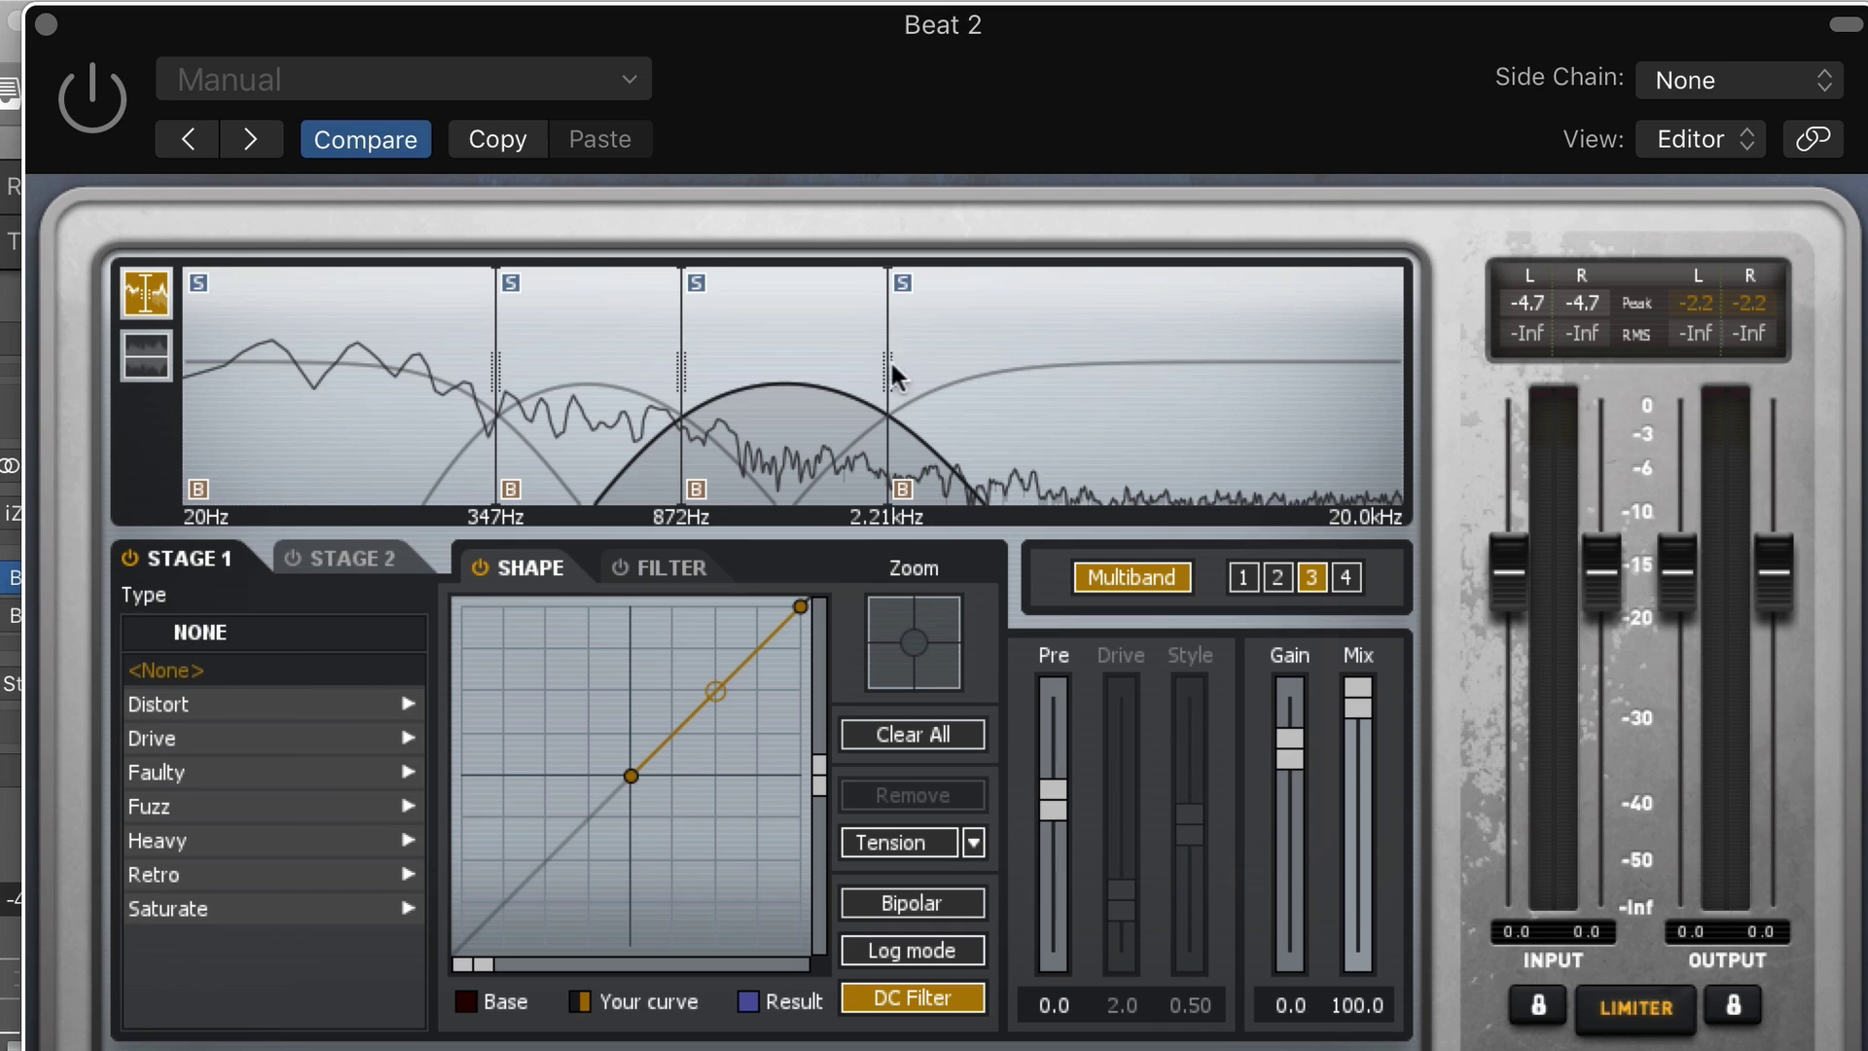
pyautogui.moveTo(888, 364); pyautogui.dragTo(1076, 379)
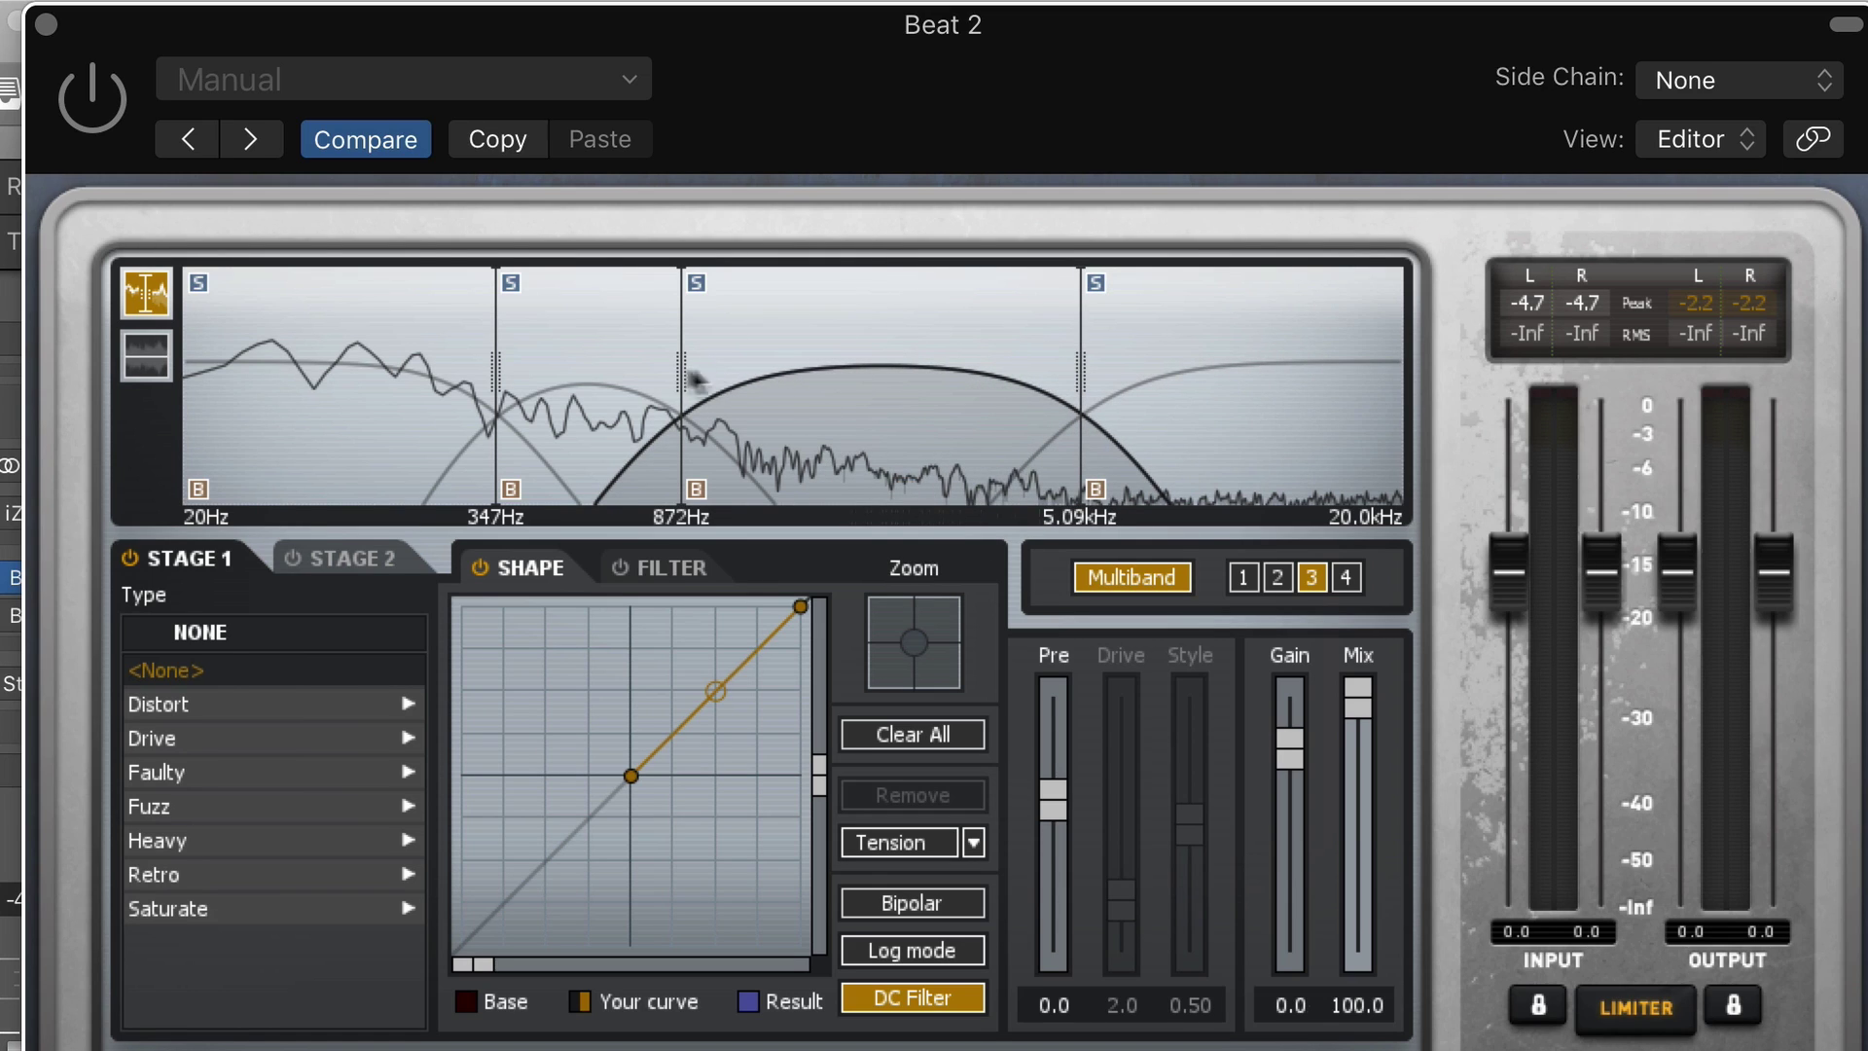
pyautogui.moveTo(675, 370); pyautogui.dragTo(813, 370)
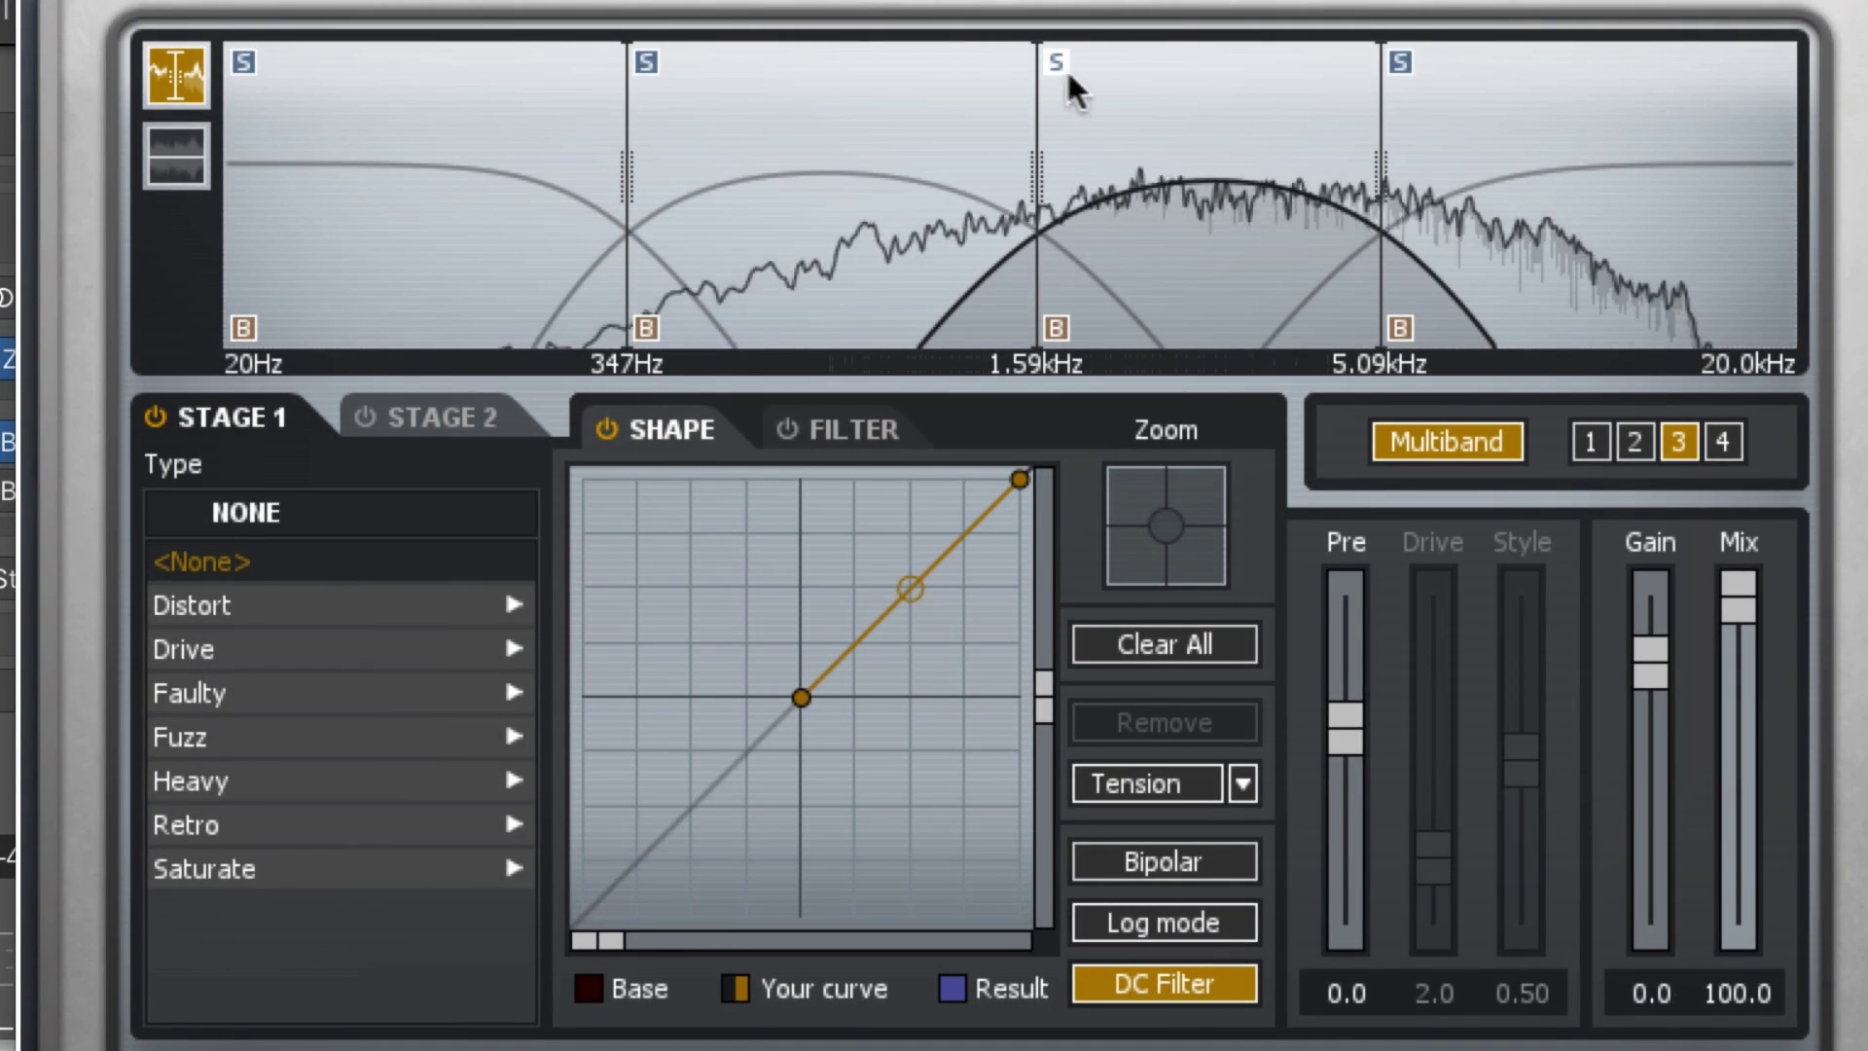
# Step: Unsolo band 3, enable Bipolar, raise the curve's negative end to the maximum, and add a point bending that half near the centre
pyautogui.click(1056, 64)
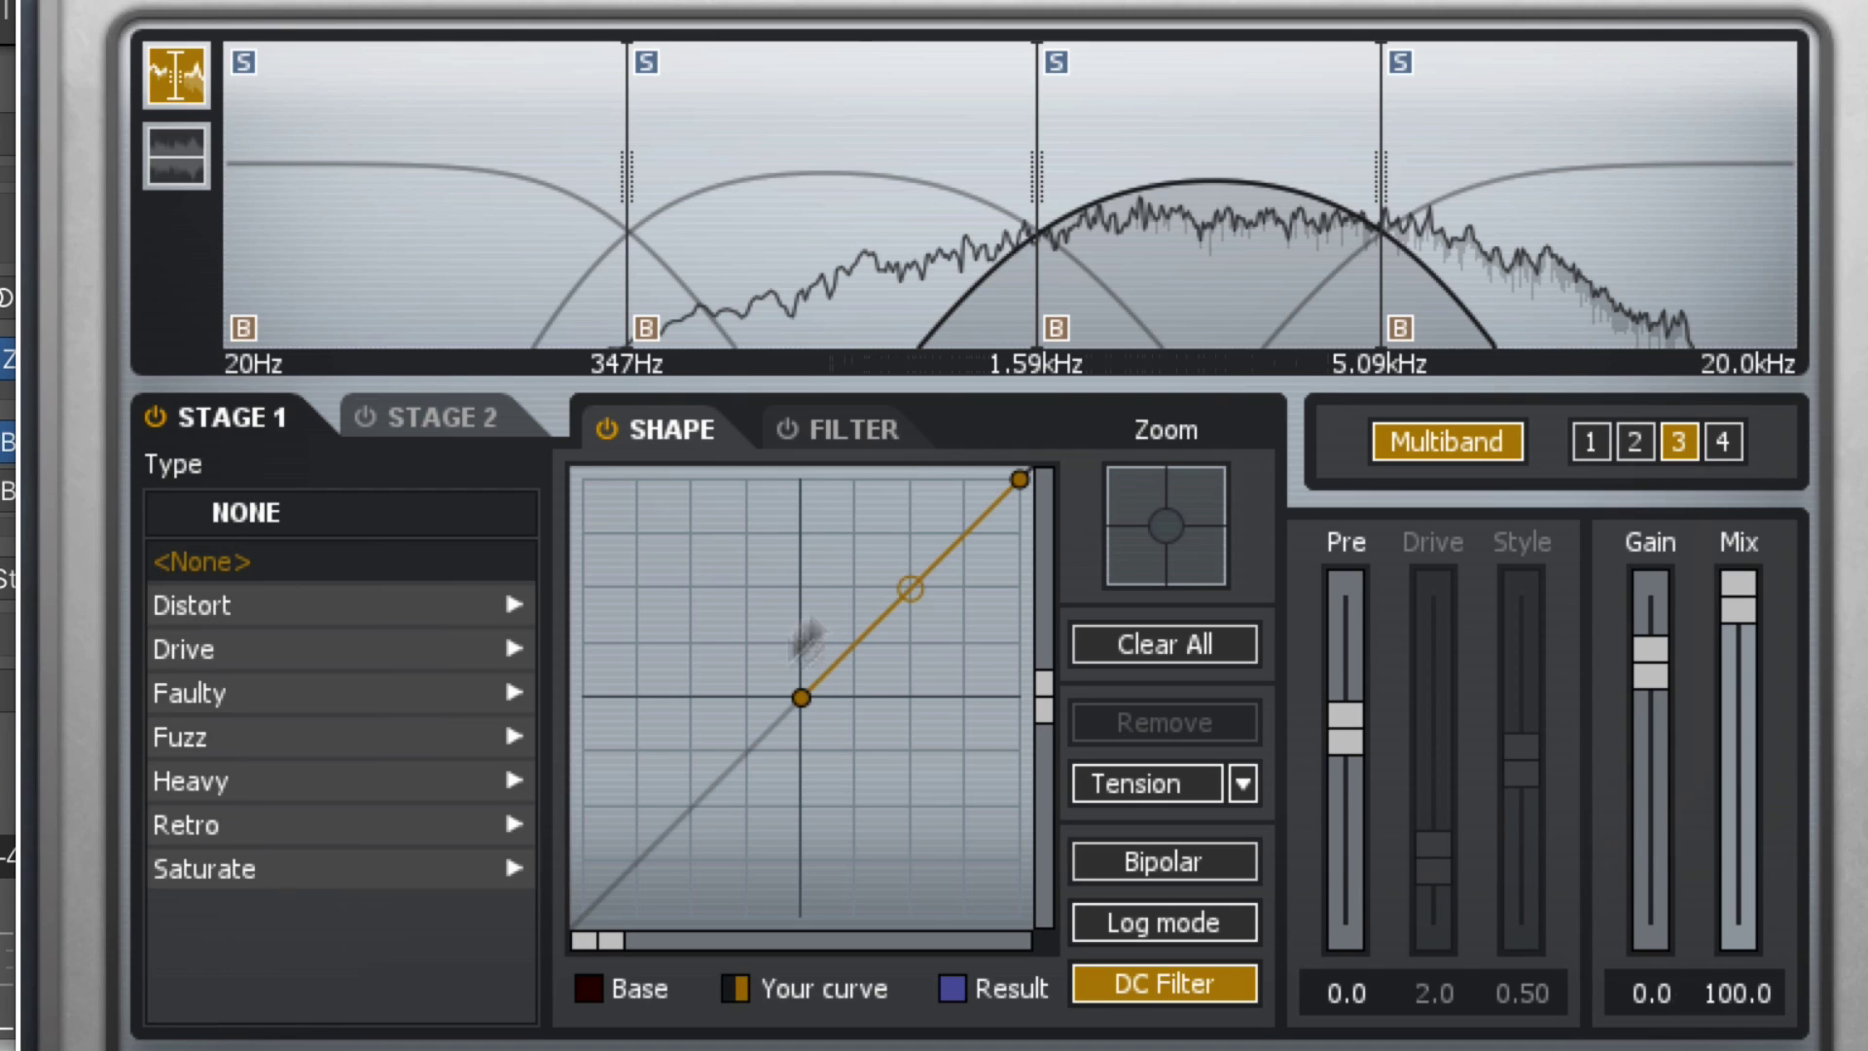
pyautogui.click(1136, 869)
pyautogui.moveTo(583, 916); pyautogui.dragTo(582, 480)
pyautogui.moveTo(692, 589); pyautogui.dragTo(757, 595)
# Step: Add a raised point on band 3's positive curve, solo the band, and move the point up and closer to the centre
pyautogui.moveTo(861, 642); pyautogui.dragTo(847, 608)
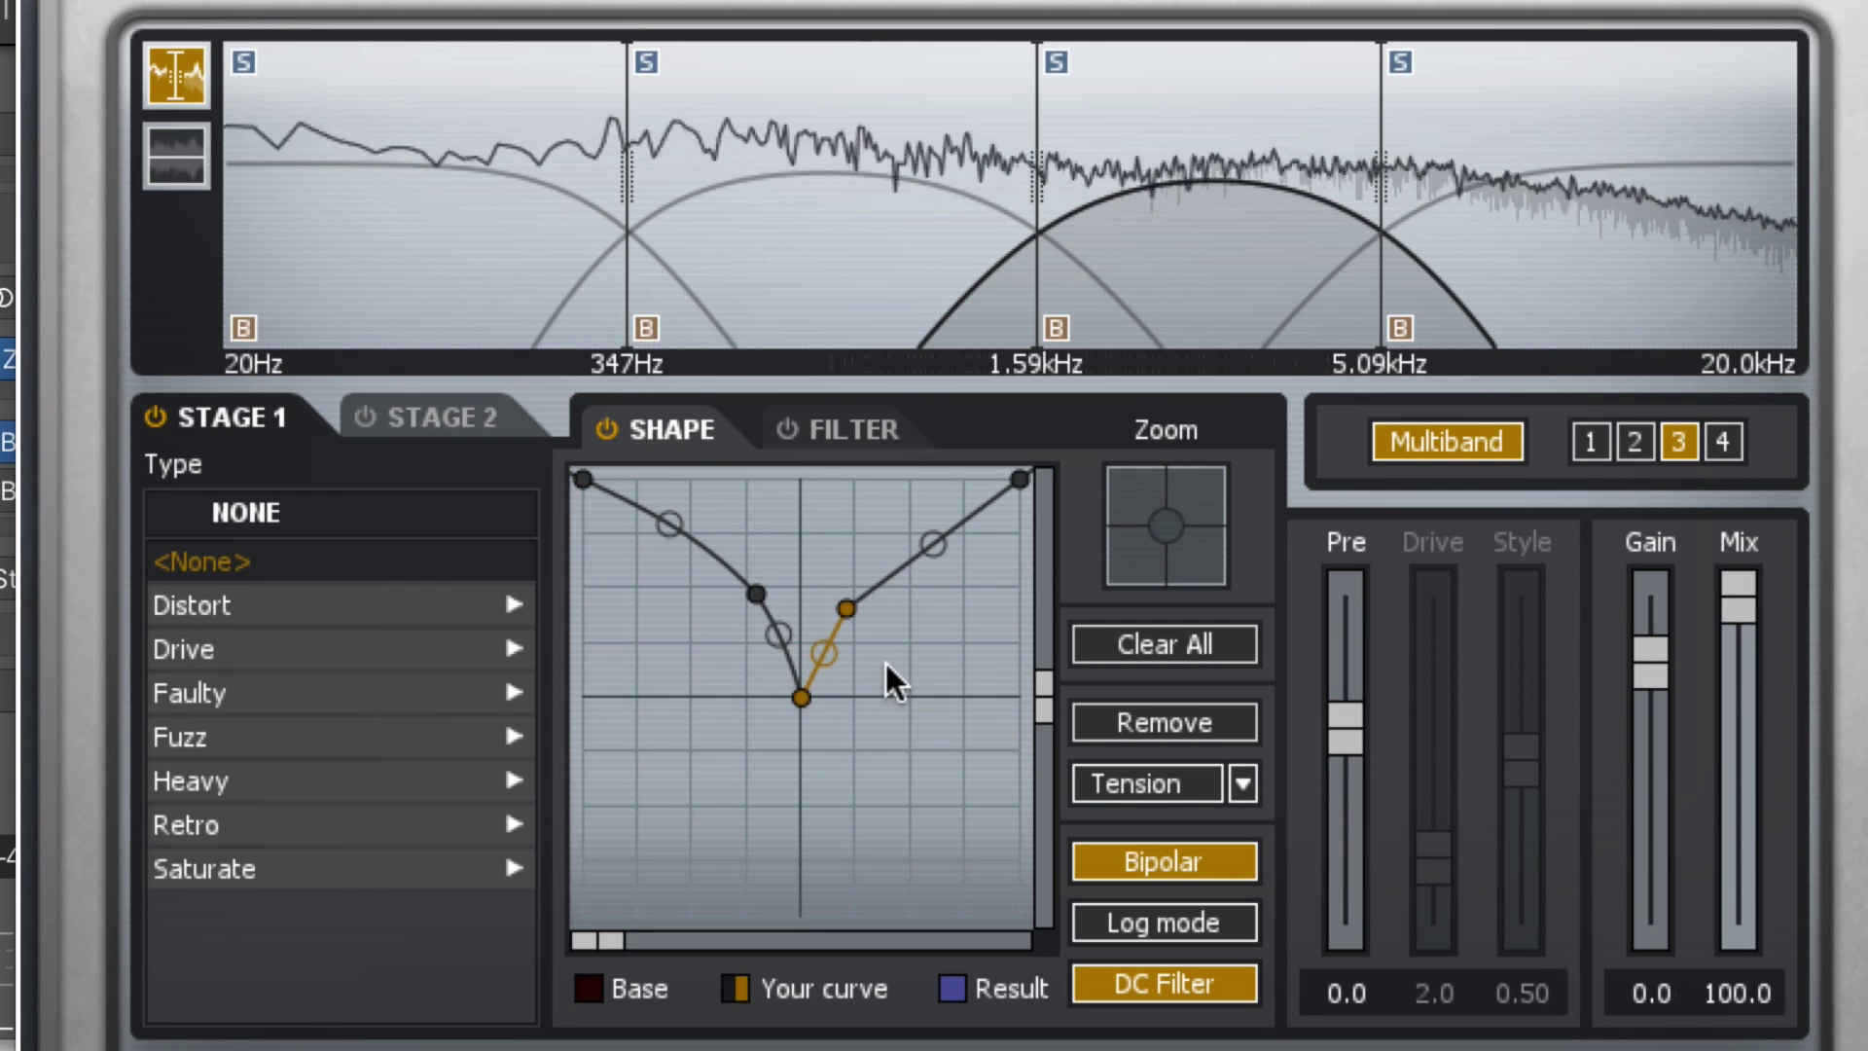
pyautogui.click(1058, 63)
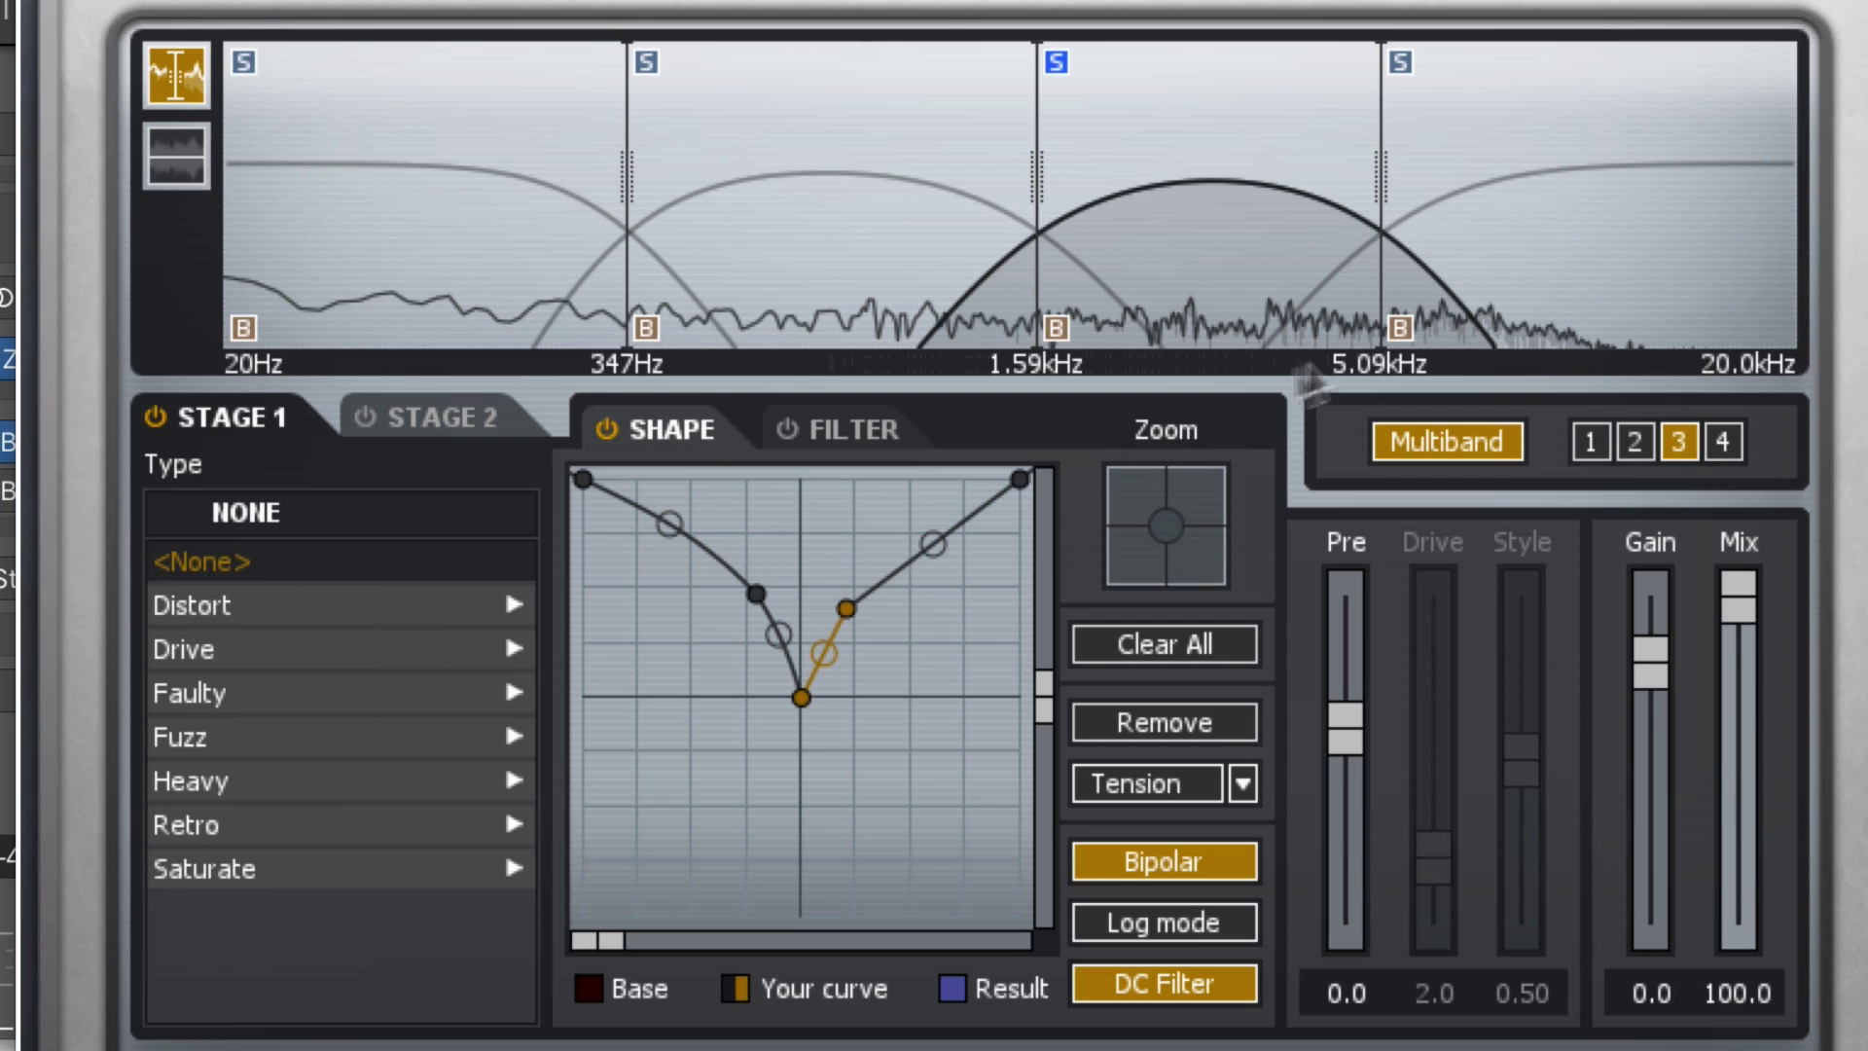
pyautogui.moveTo(857, 593); pyautogui.dragTo(824, 582)
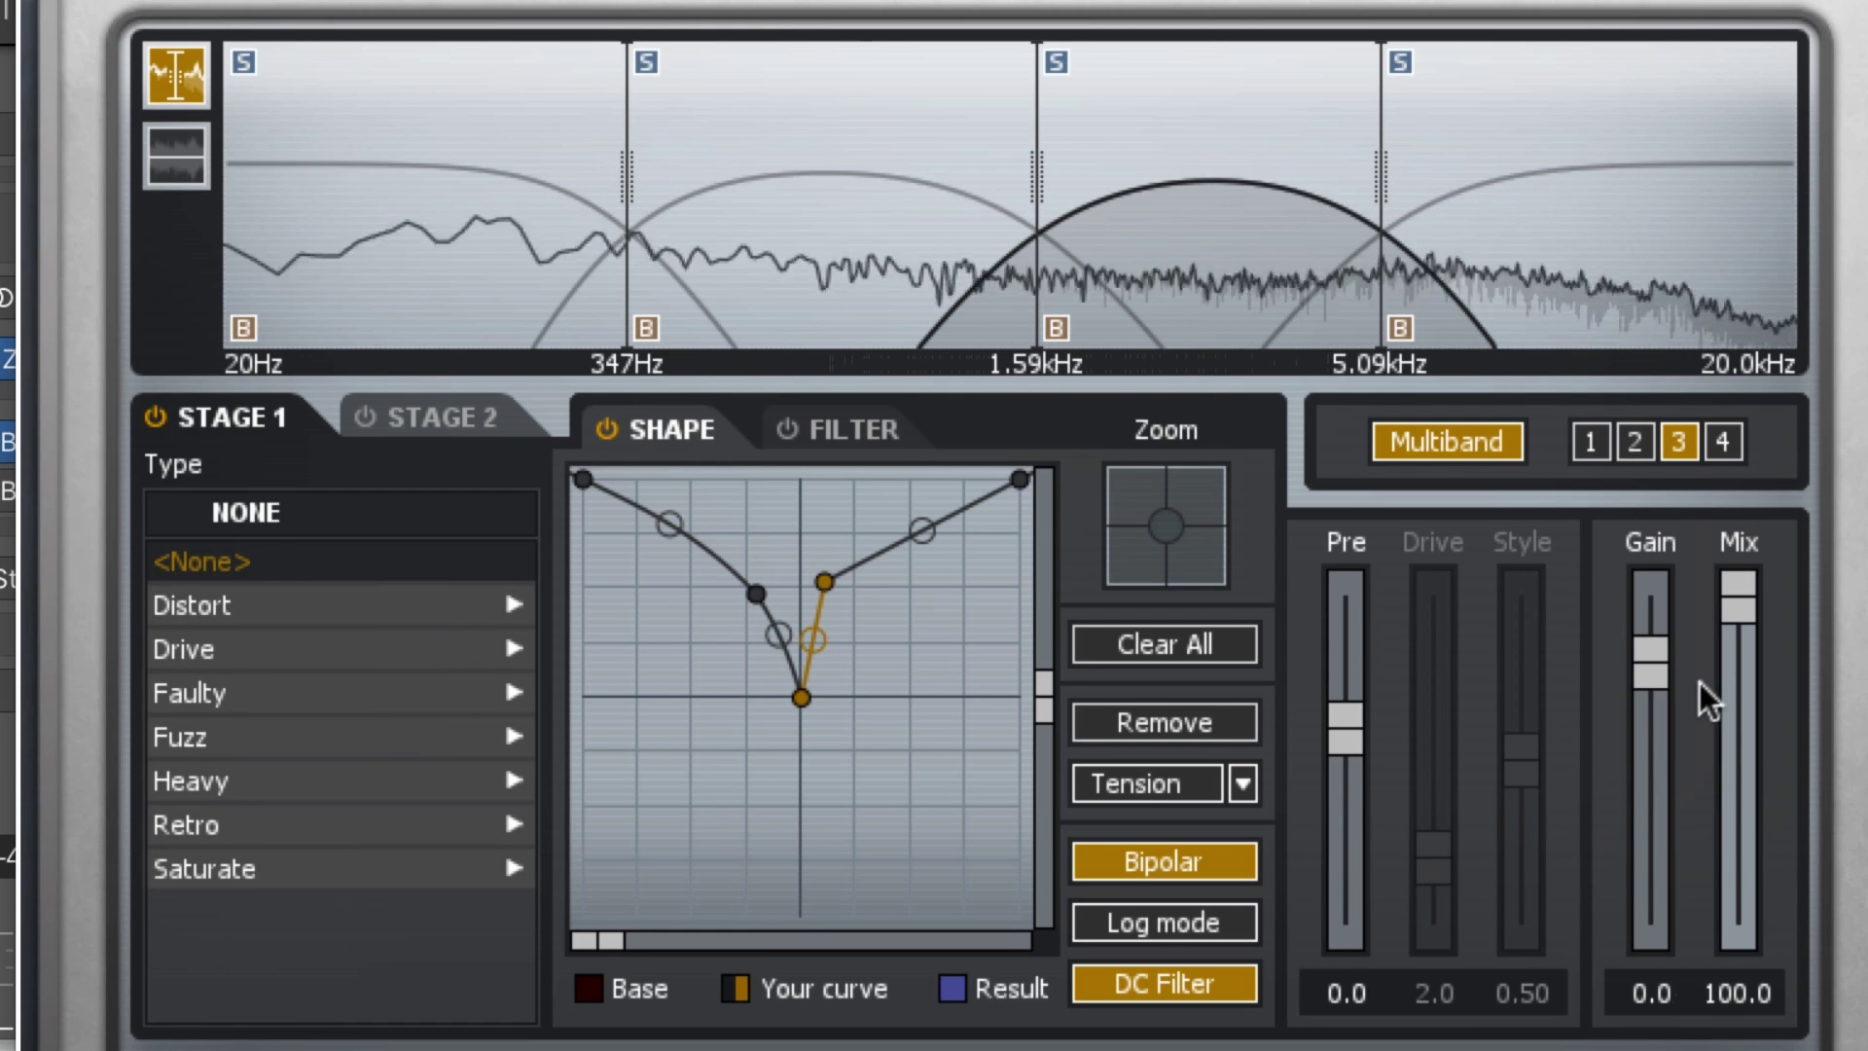
# Step: Set band 3's gain to -3.8 and mix to 54.5, and replay the region with the bypassed plug-in turned back on
pyautogui.moveTo(1651, 667); pyautogui.dragTo(1647, 700)
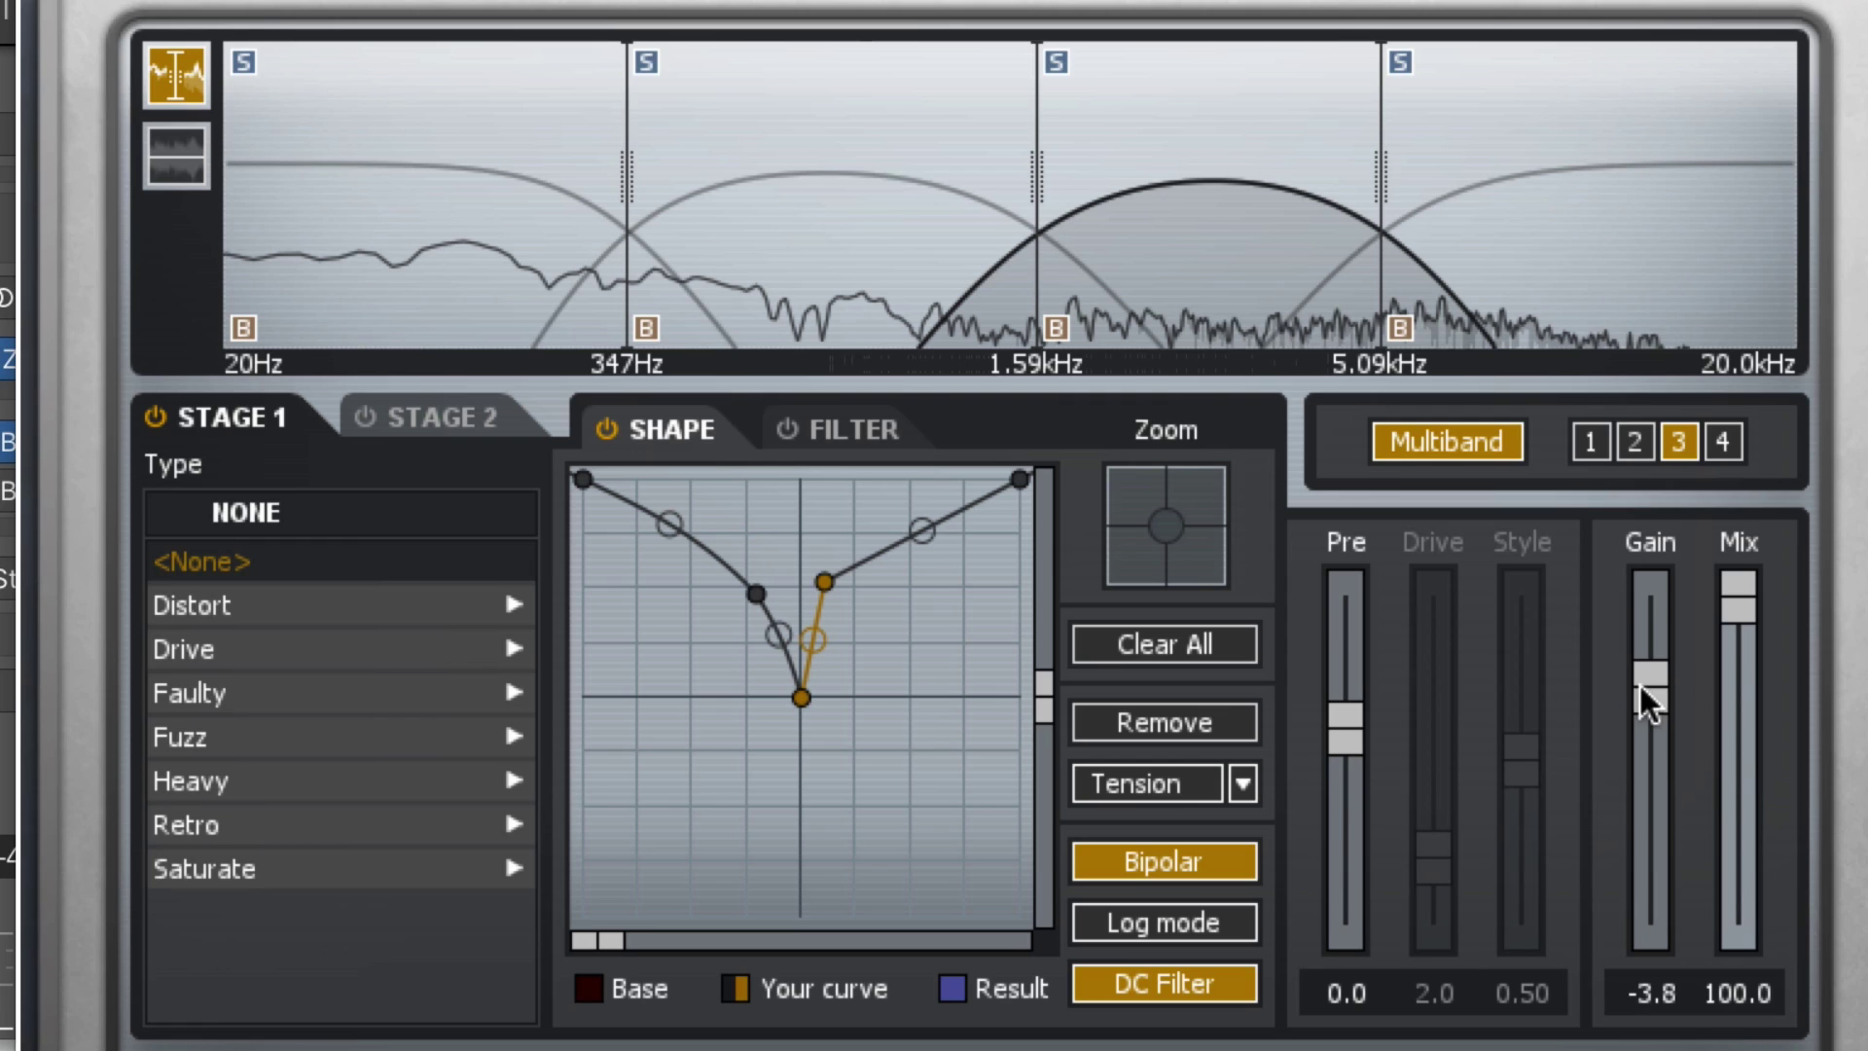
pyautogui.moveTo(1739, 594); pyautogui.dragTo(1739, 759)
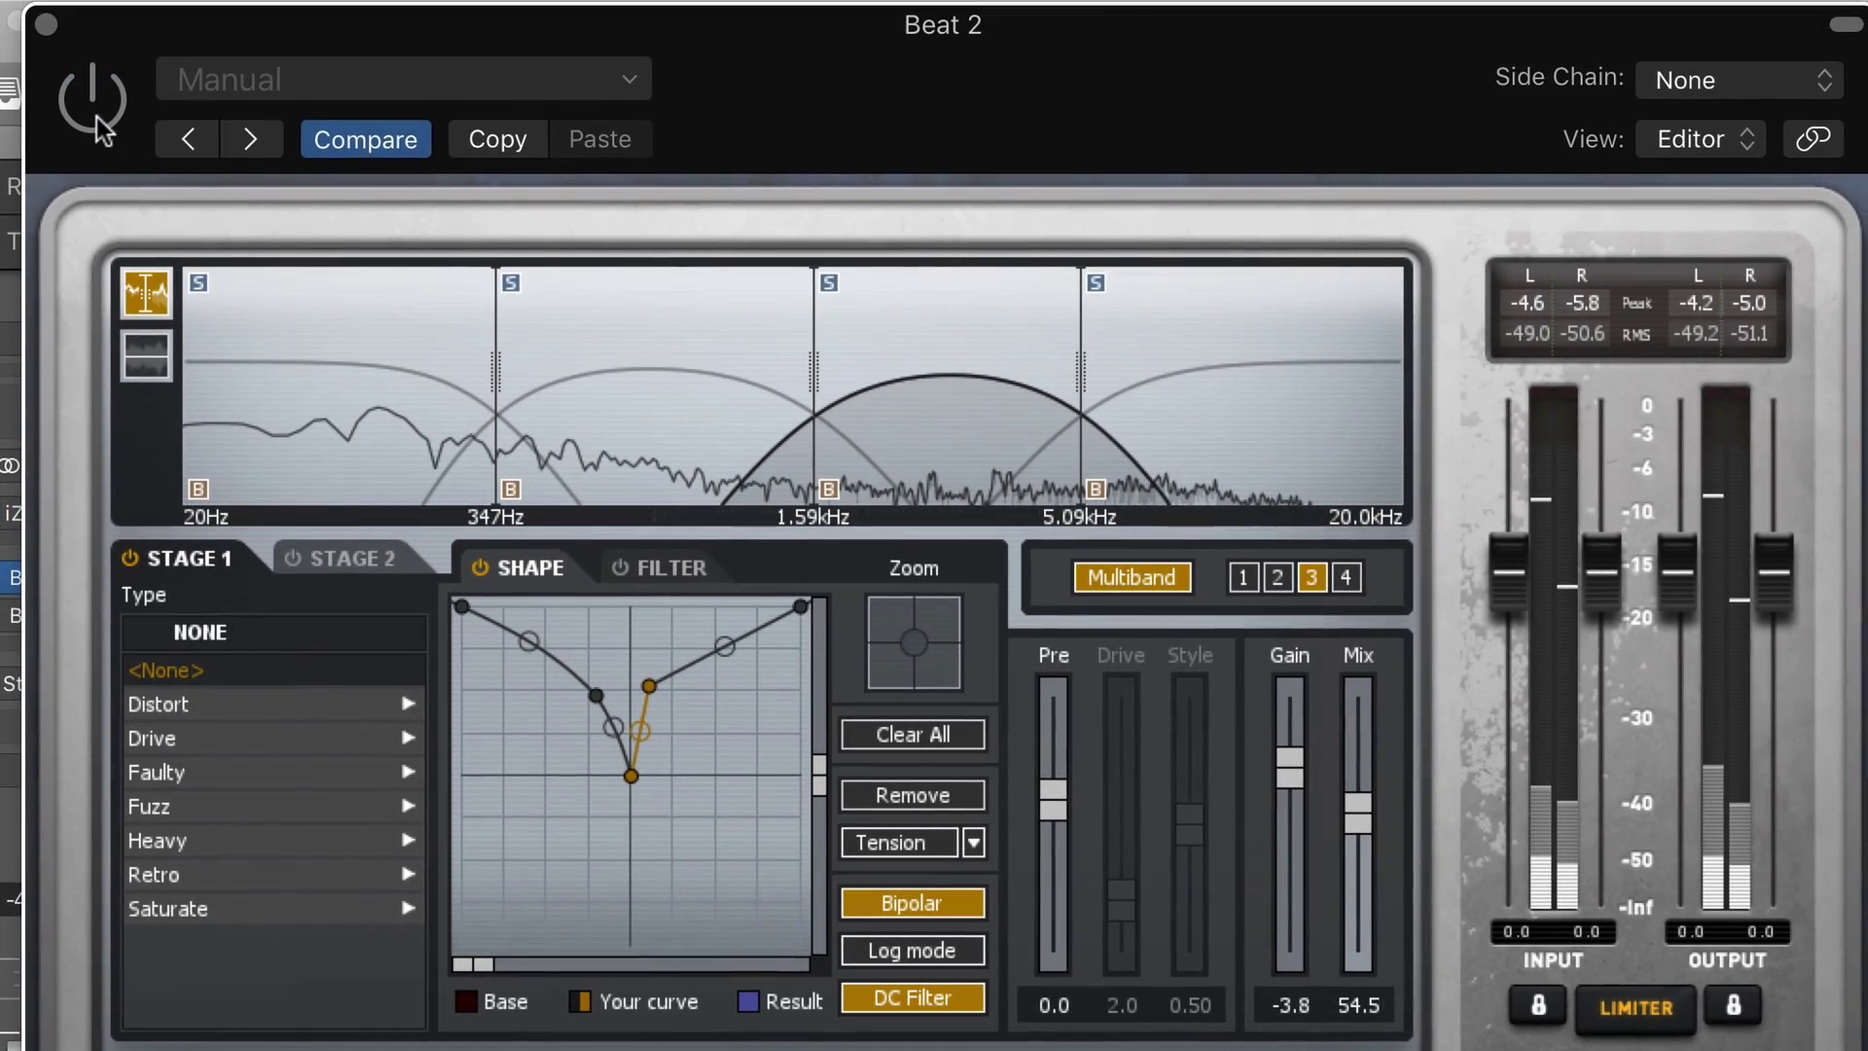
pyautogui.press('space')
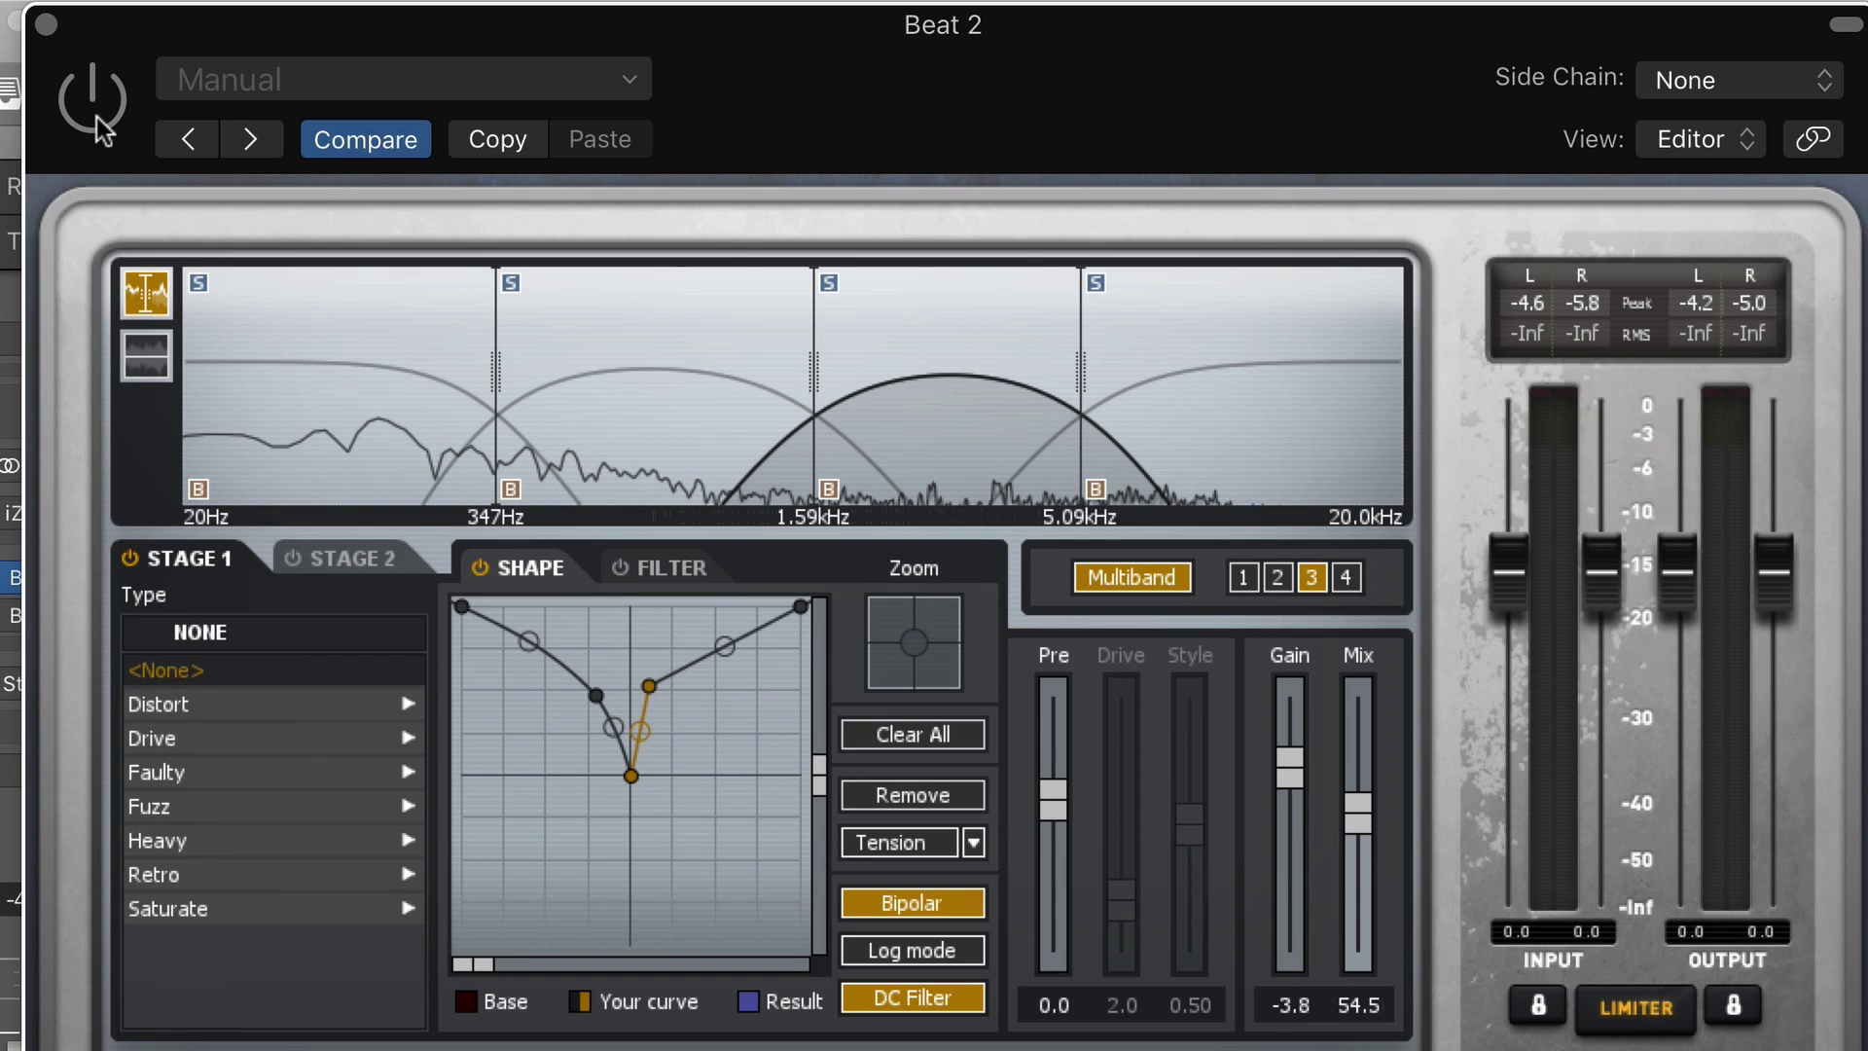
pyautogui.click(88, 126)
pyautogui.press('space')
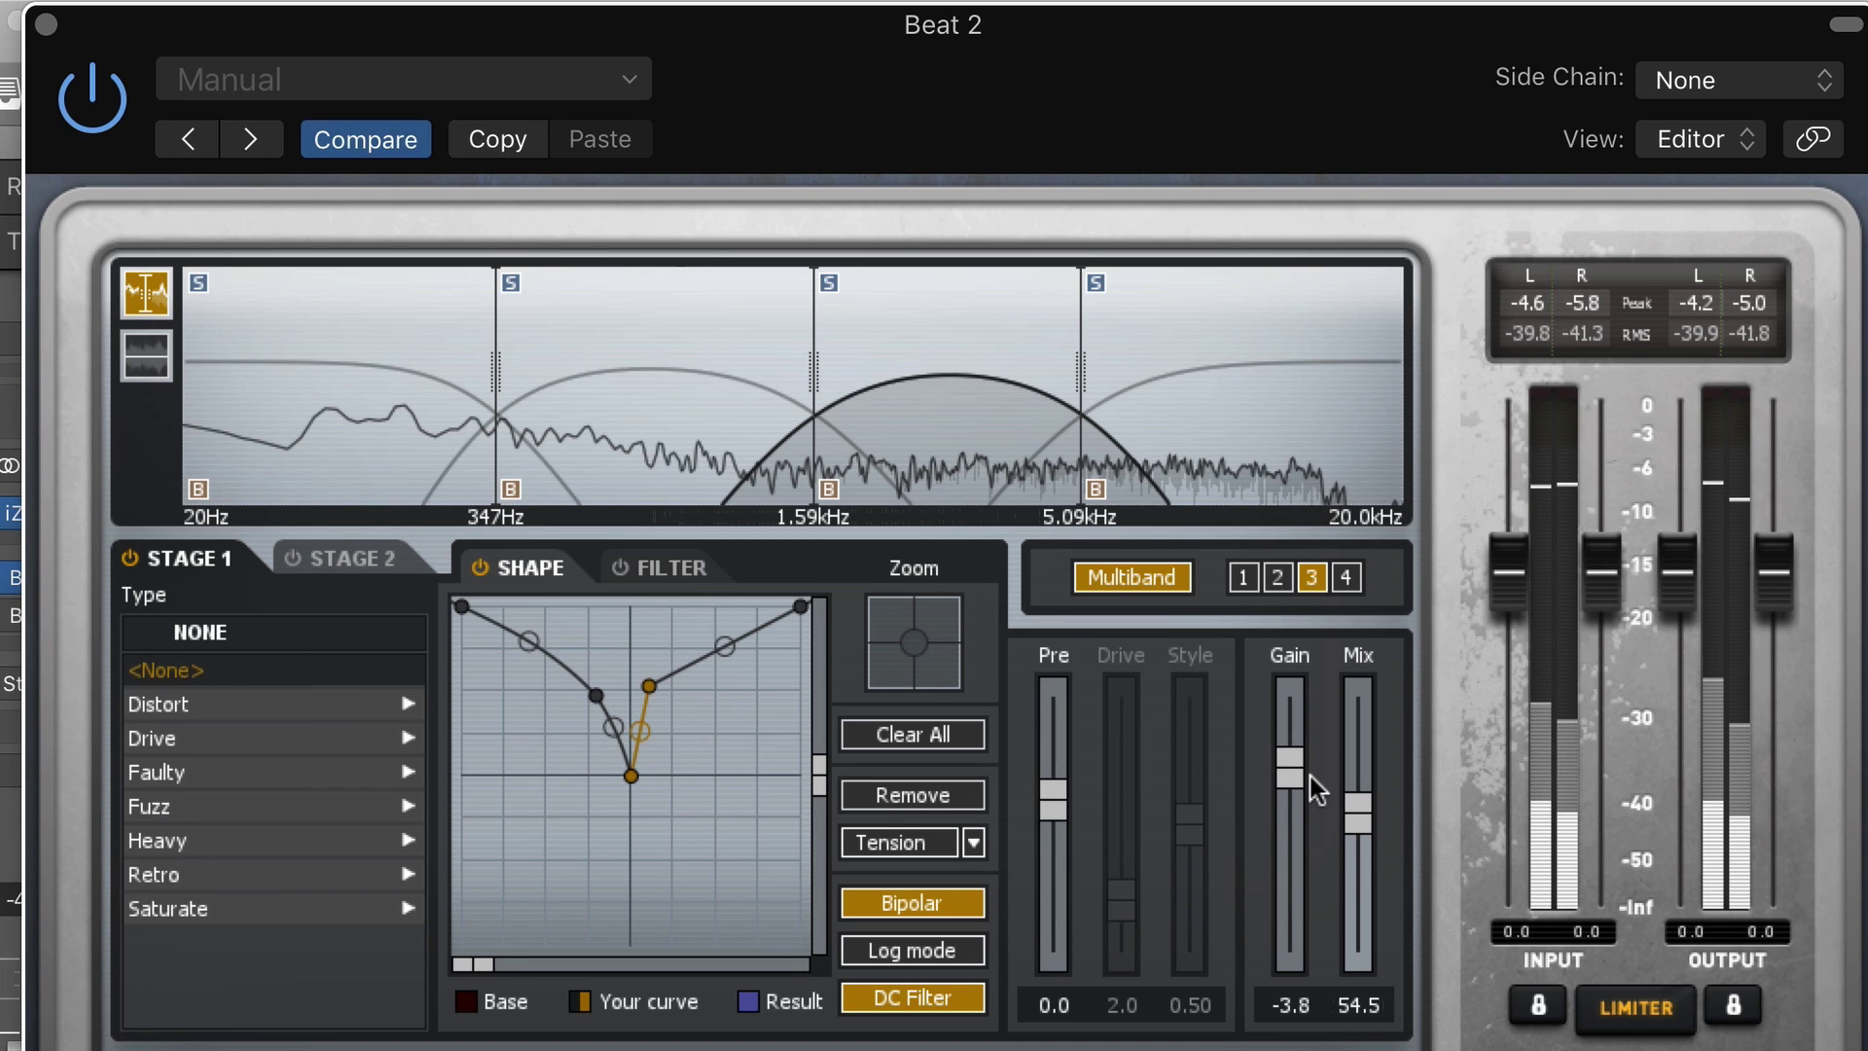
# Step: Widen band 3 by moving its upper crossover to 5.38 kHz and its lower crossover to 1.46 kHz
pyautogui.moveTo(1083, 367); pyautogui.dragTo(1095, 367)
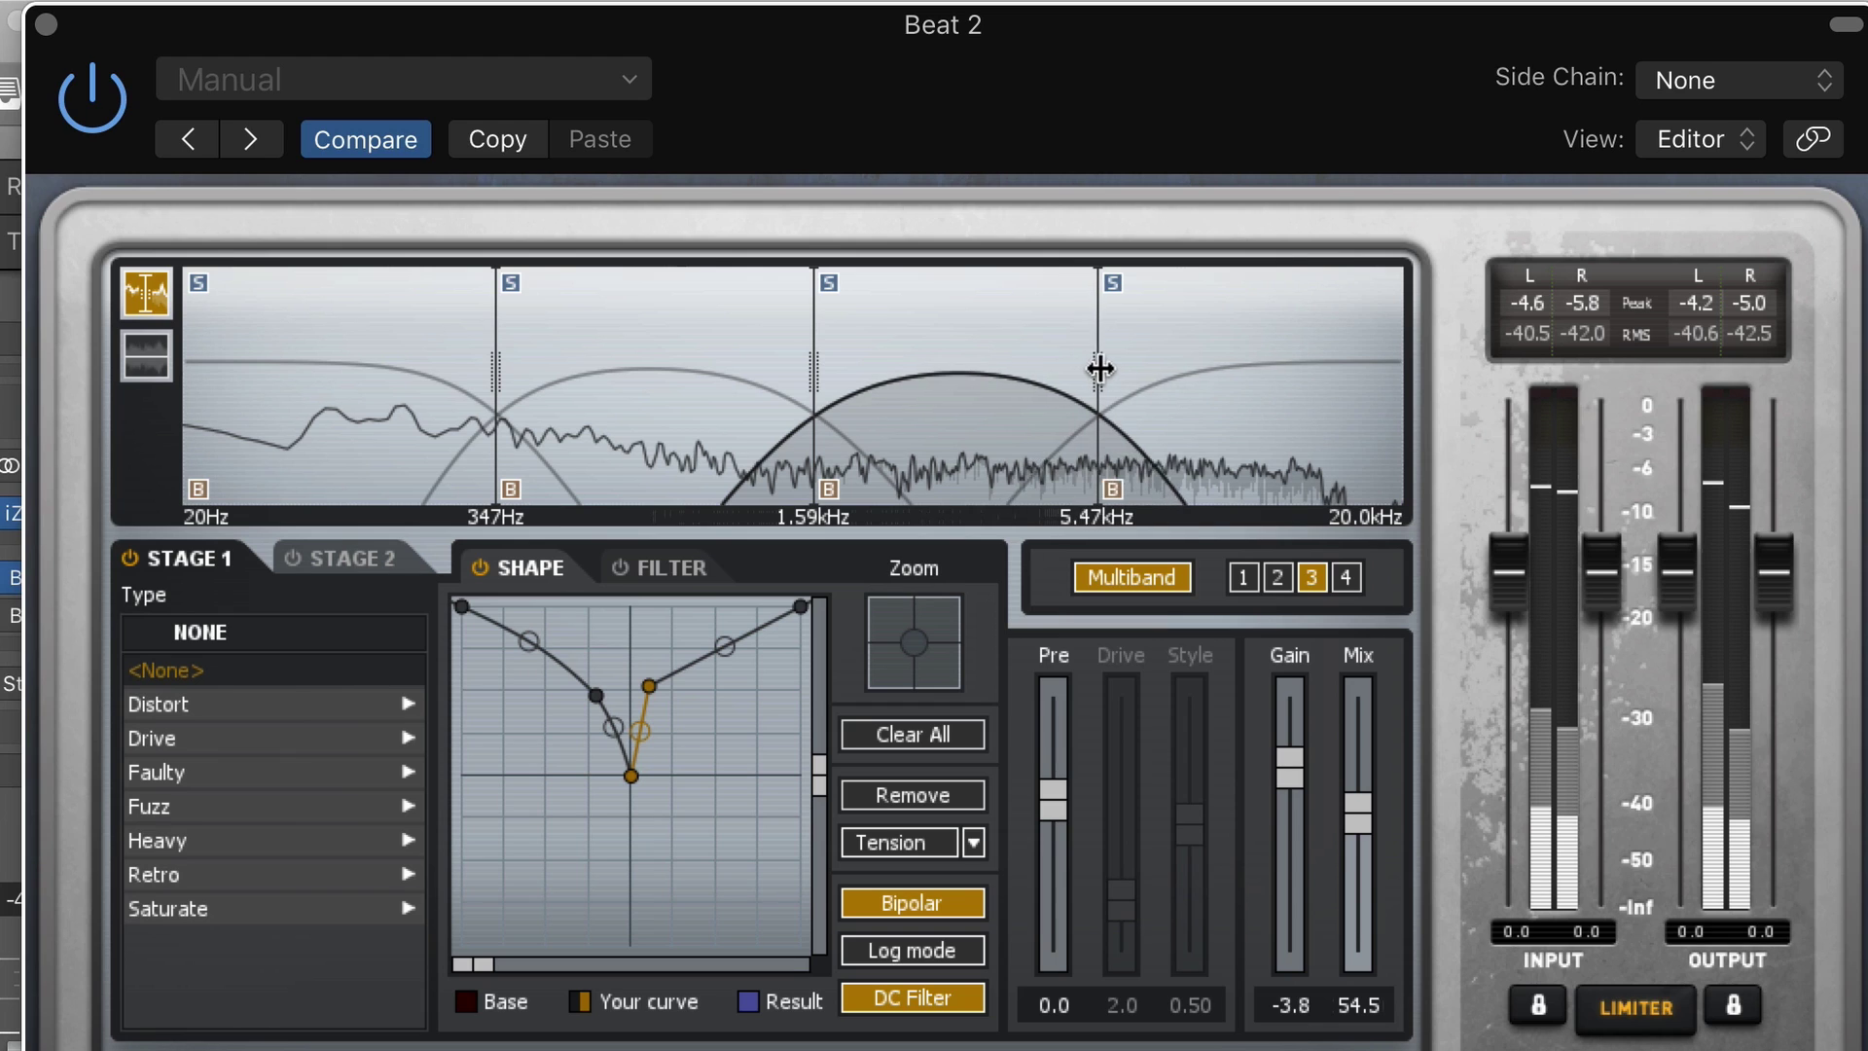
pyautogui.moveTo(814, 366); pyautogui.dragTo(796, 365)
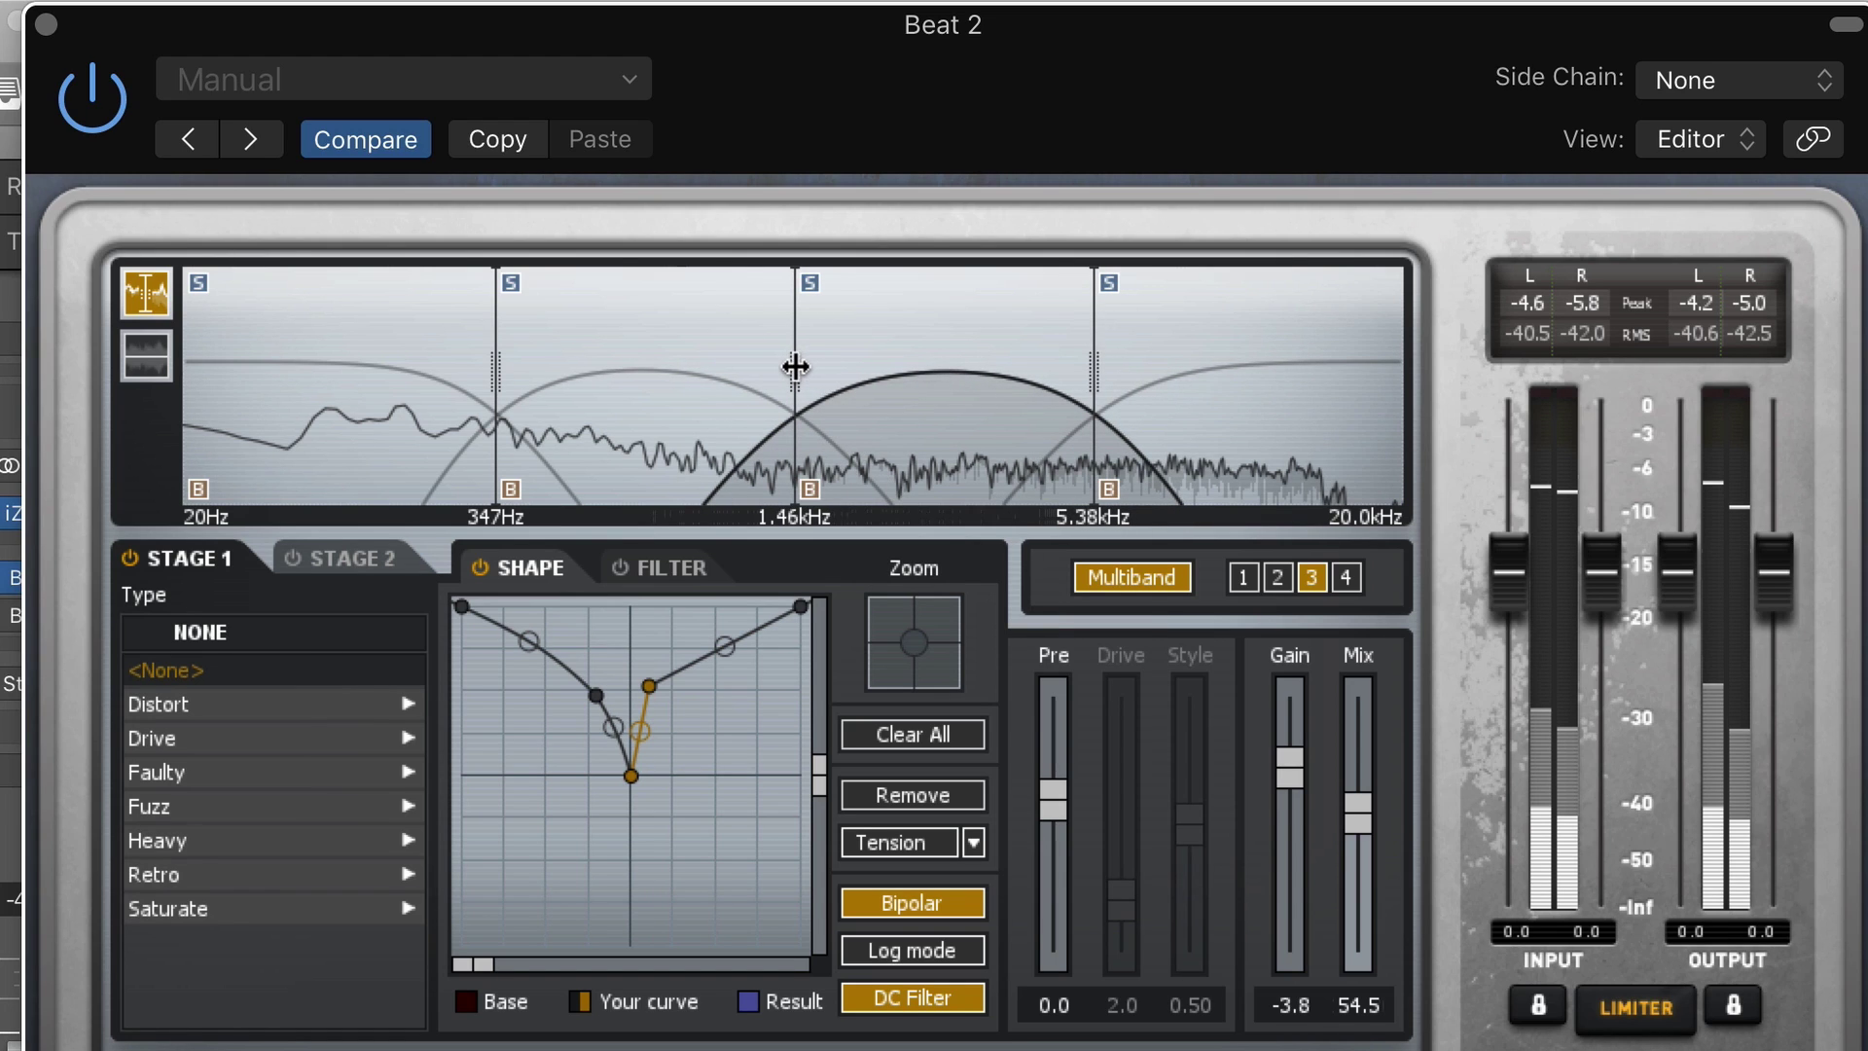